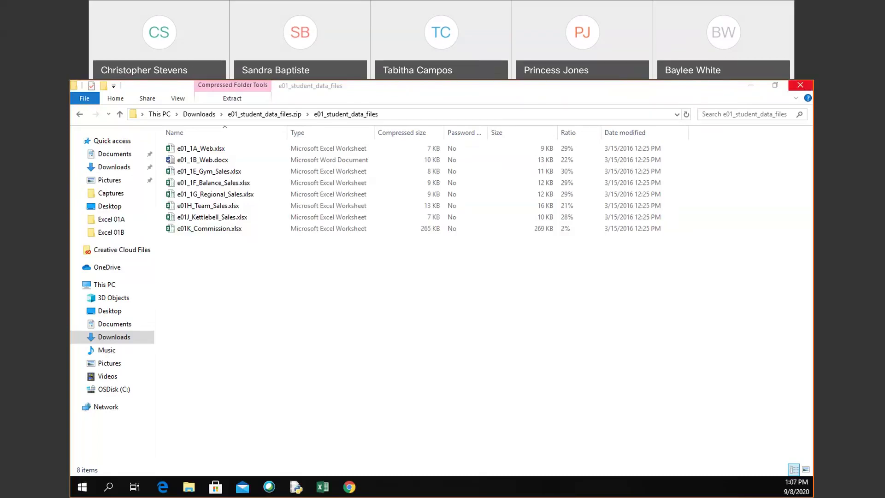
Step: Close the zip-contents window, return to the Required Course Materials tab and go to the course home
left_click(800, 85)
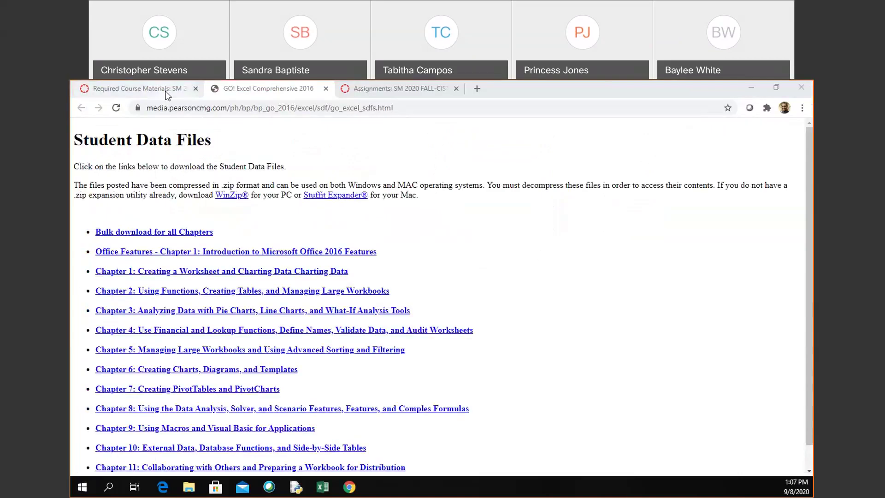
left_click(167, 95)
scroll(119, 172, "up", 5)
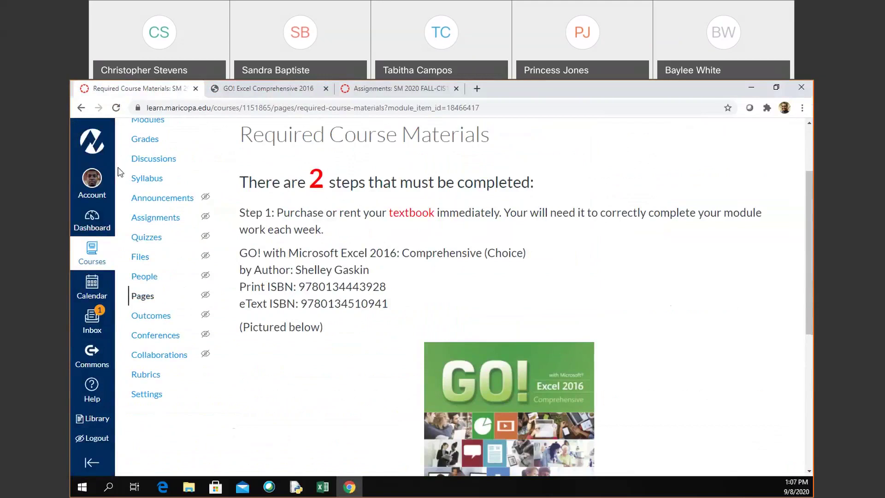
scroll(259, 203, "up", 2)
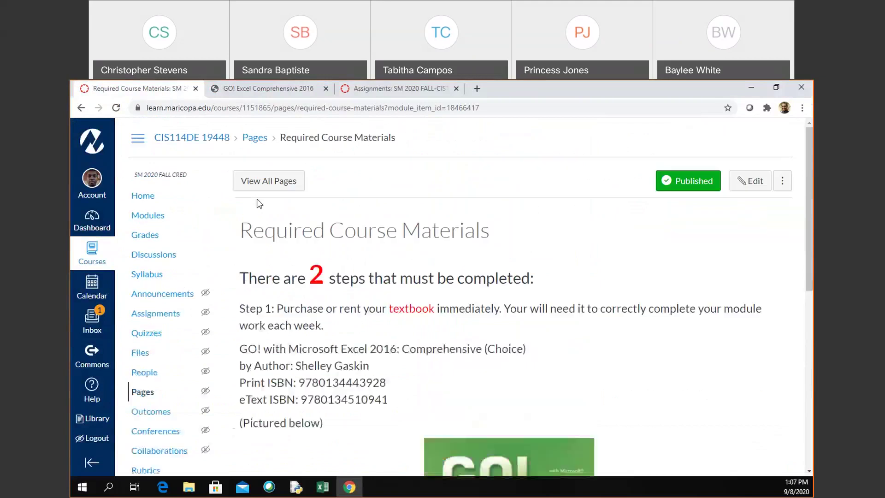
left_click(164, 206)
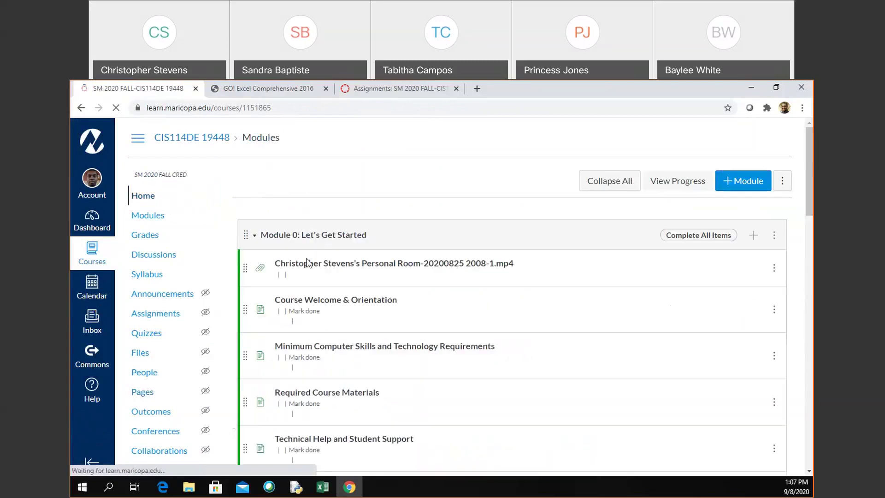
Step: Open Required Course Materials from the Modules list and scroll down to Step 2's Student Data Files link
scroll(318, 265, "down", 2)
scroll(325, 267, "down", 2)
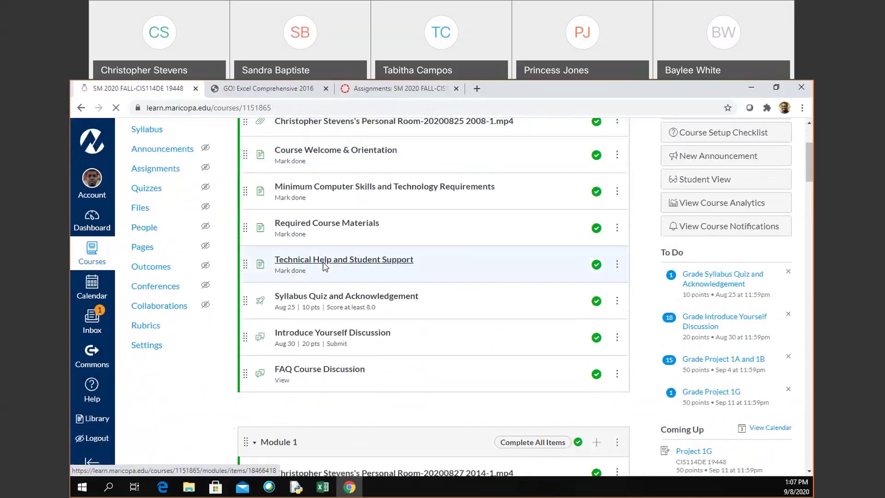
left_click(360, 223)
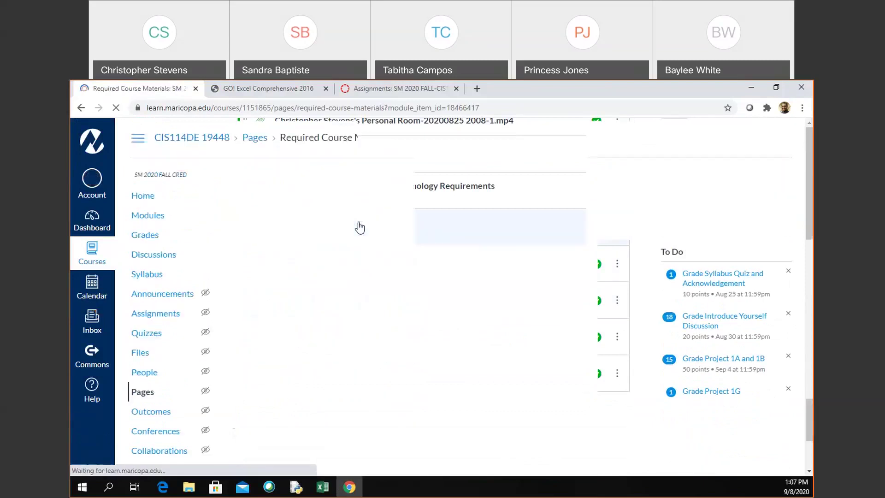
scroll(405, 421, "down", 1)
scroll(405, 419, "down", 8)
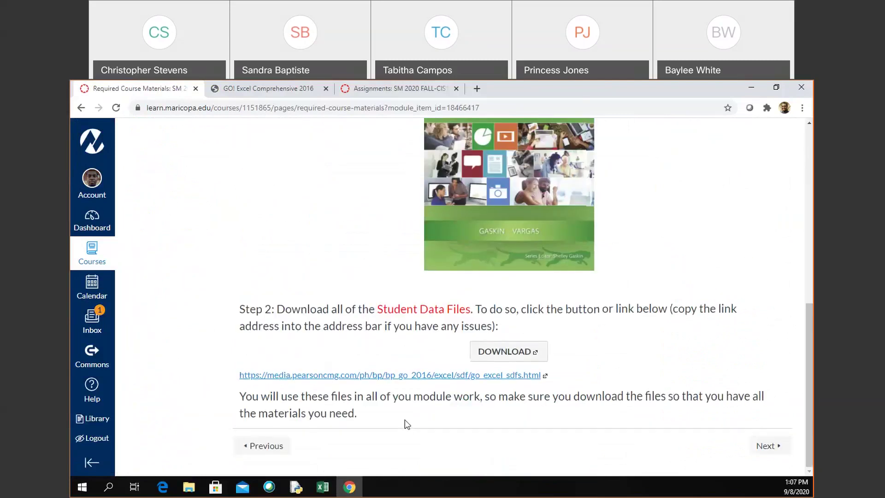
scroll(404, 419, "up", 5)
scroll(405, 420, "down", 3)
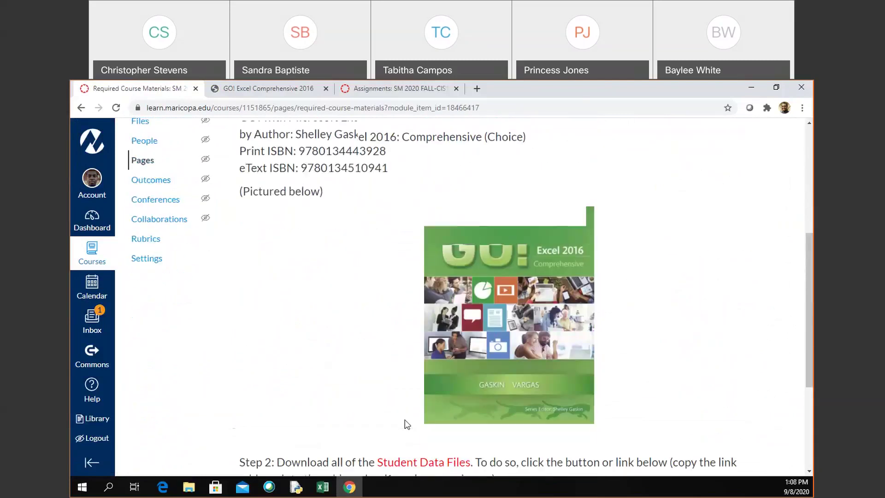
scroll(405, 420, "down", 2)
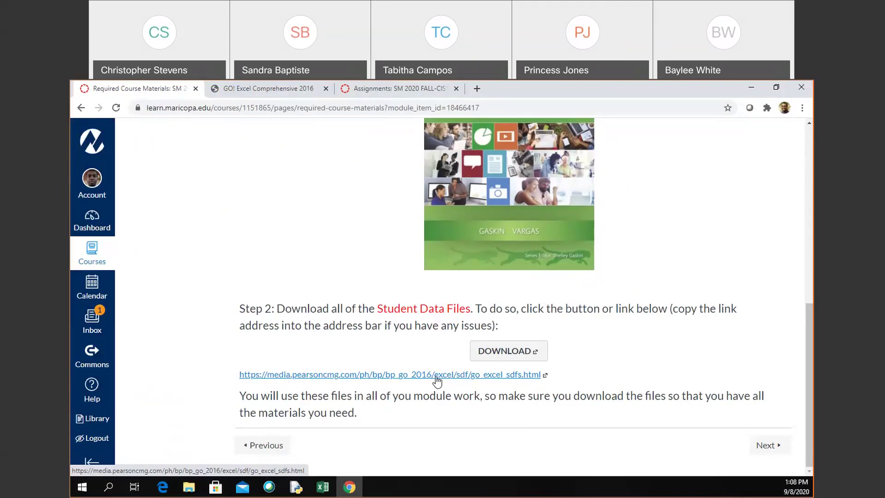
Step: Go to the Pearson Student Data Files page, download the Chapter 1 zip and open it
left_click(437, 374)
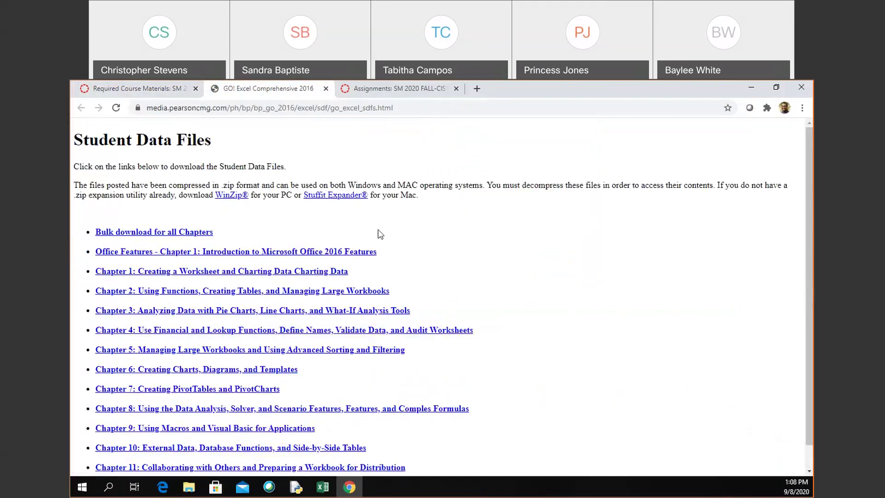
scroll(380, 234, "down", 1)
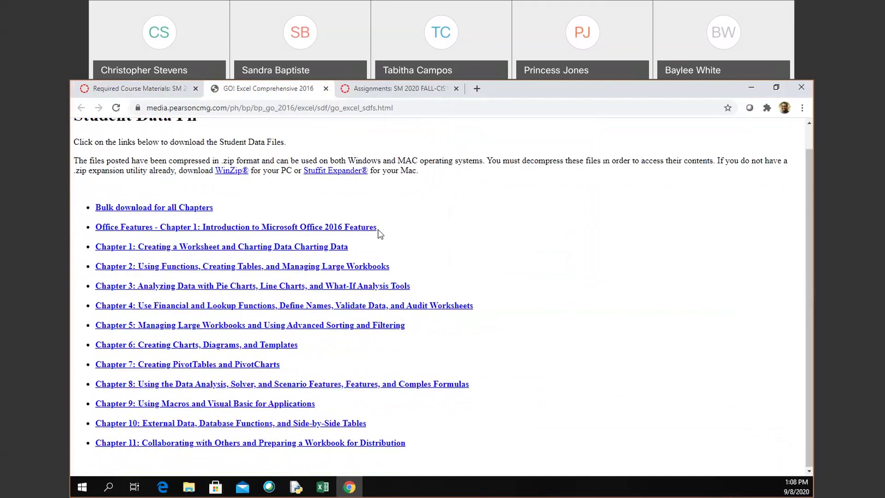
left_click(248, 251)
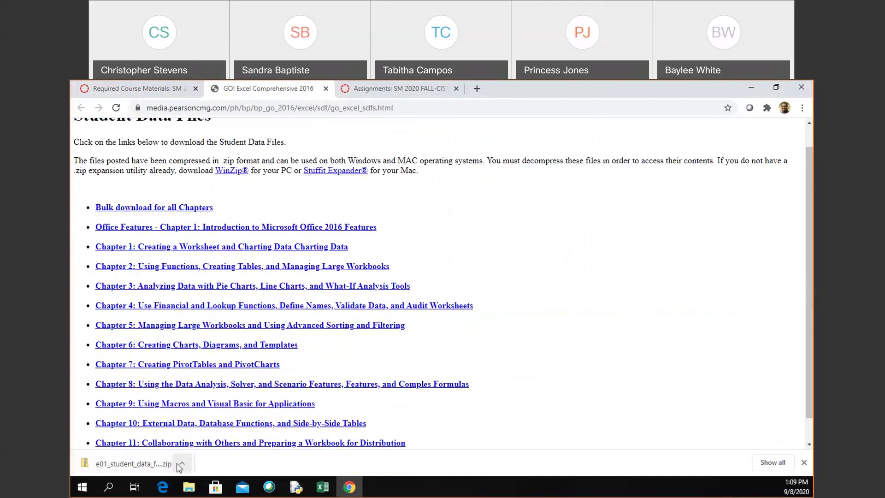
left_click(161, 461)
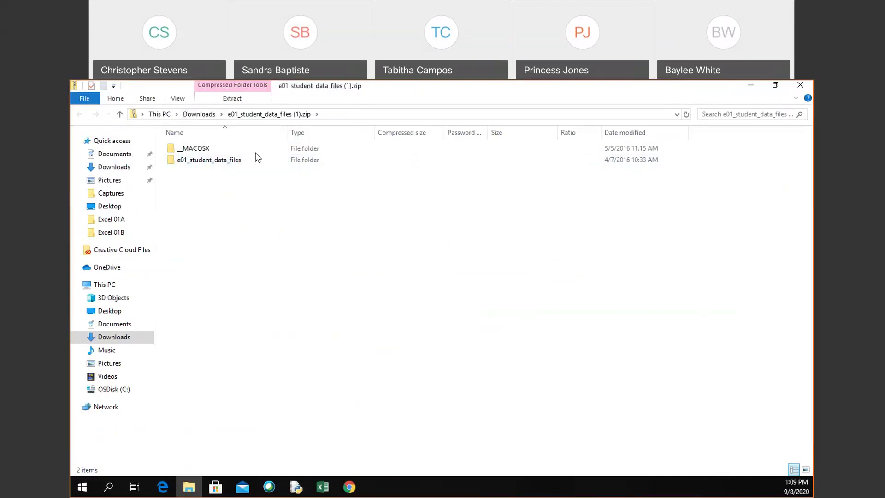
Step: Bring up the zip's extraction options and start Extract all
left_click(200, 97)
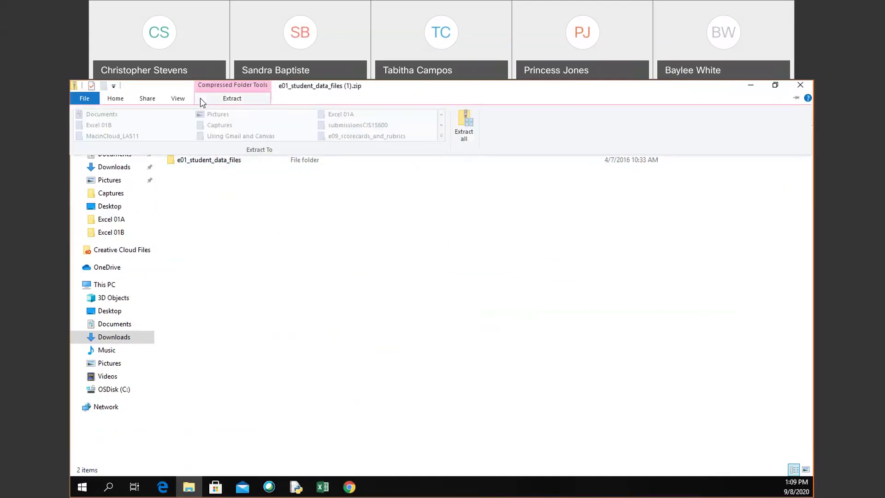
left_click(457, 138)
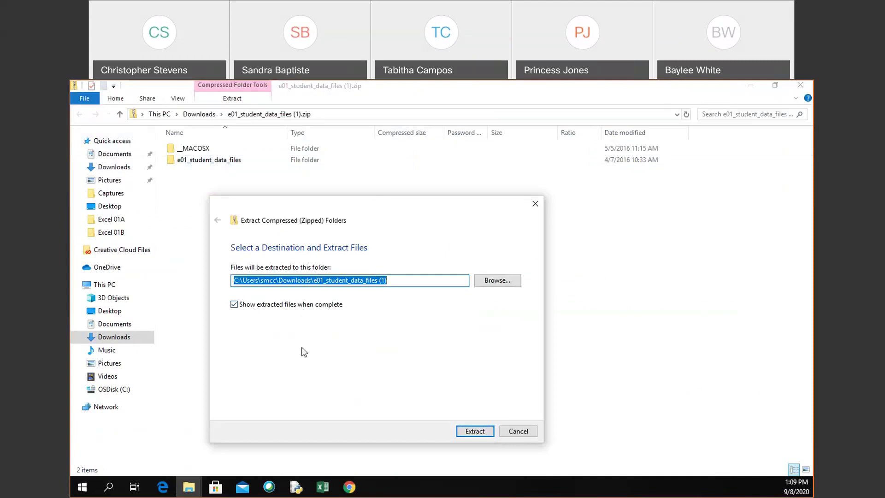
Step: Extract into the proposed Downloads folder and open the extracted e01_student_data_files folder
left_click(490, 435)
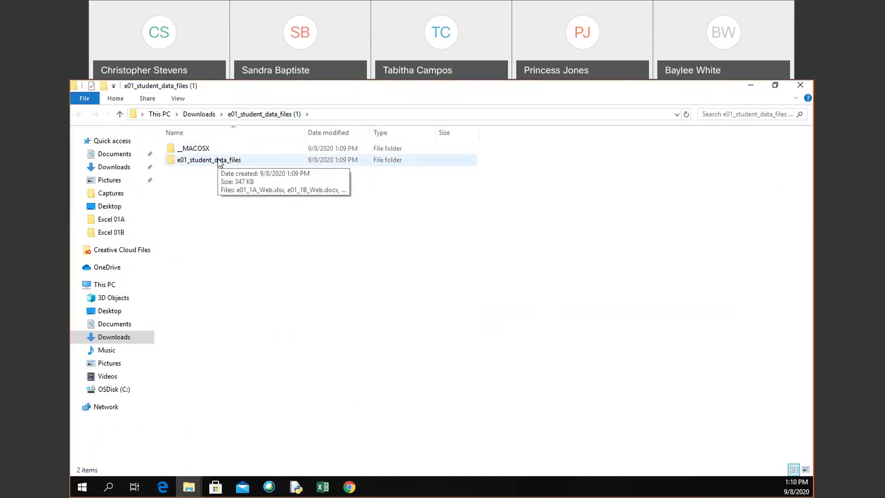
double_click(220, 160)
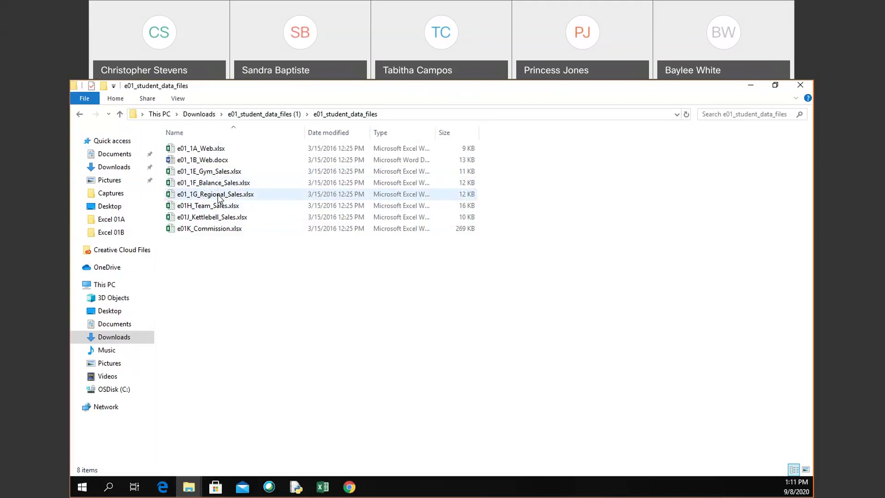
Step: Open e01_1G_Regional_Sales.xlsx from the data files folder in Excel
double_click(218, 196)
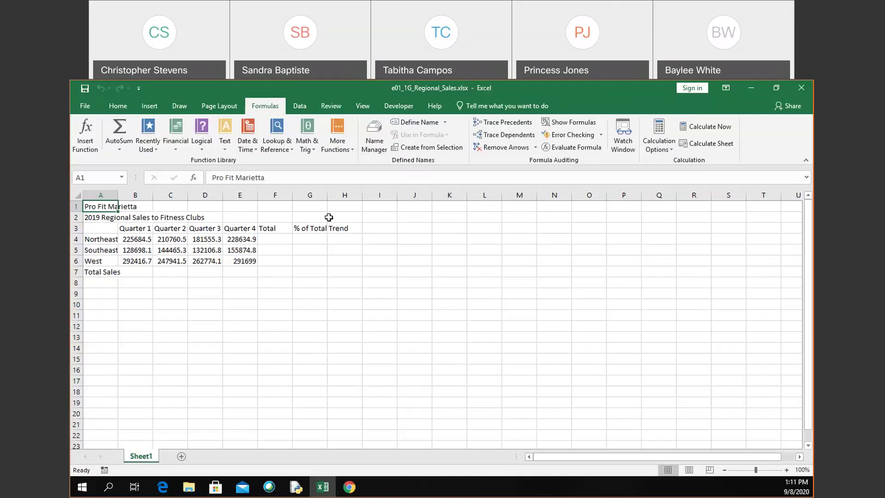
Step: Bring up the Save As page for the e01_1G_Regional_Sales workbook
left_click(83, 108)
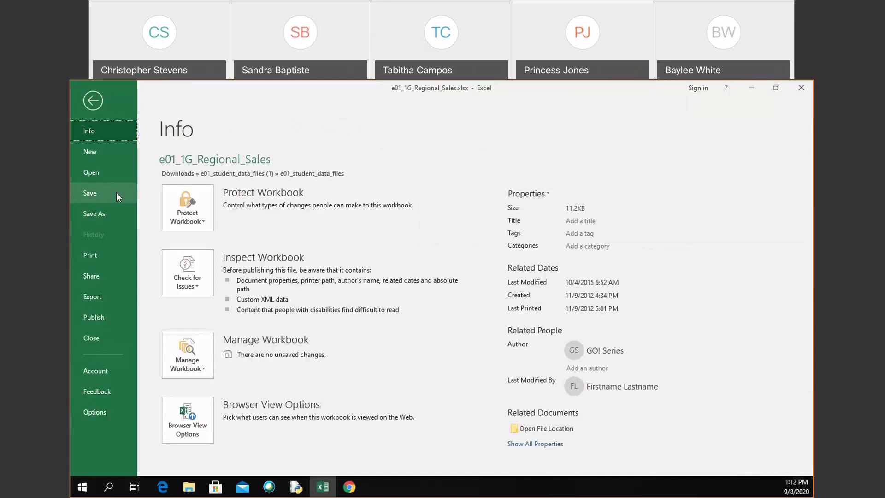
left_click(93, 100)
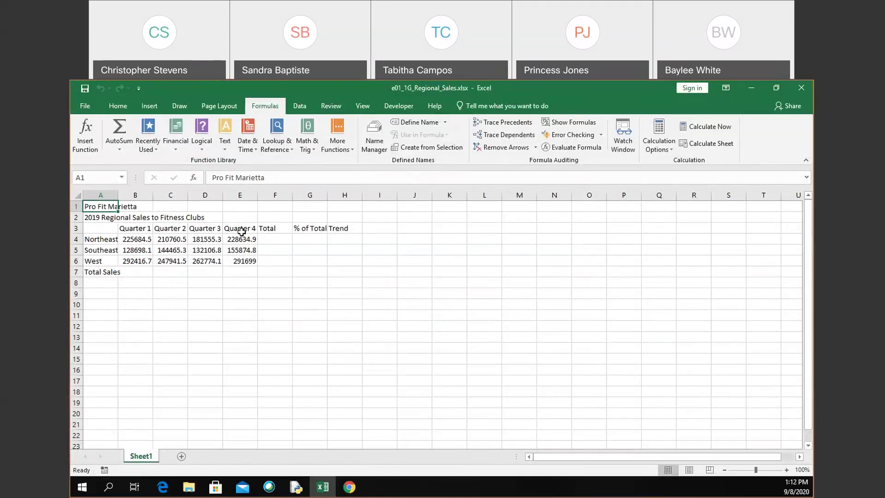
left_click(83, 109)
left_click(88, 213)
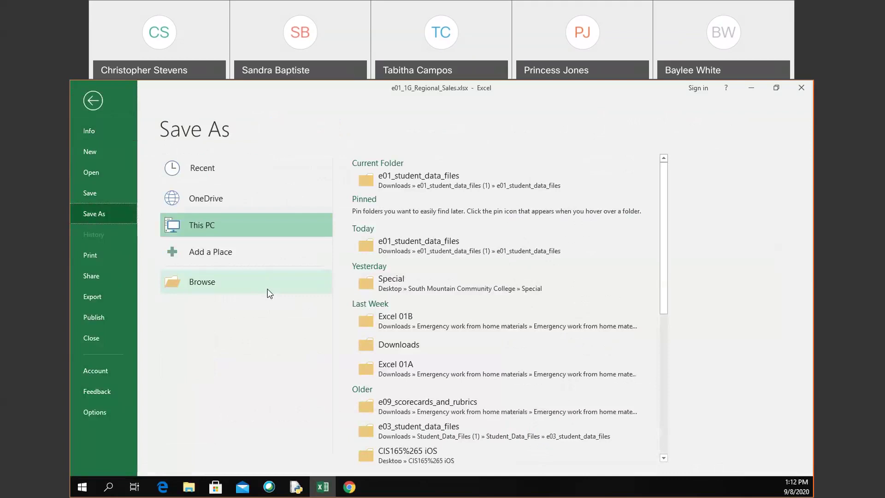
Step: Save the workbook in Downloads with the student's last and first name replacing the e01 prefix
left_click(270, 294)
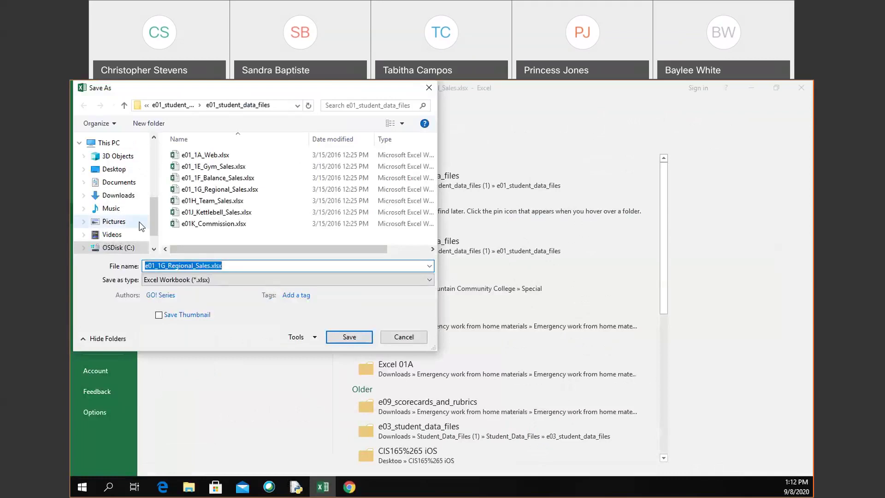
left_click(119, 195)
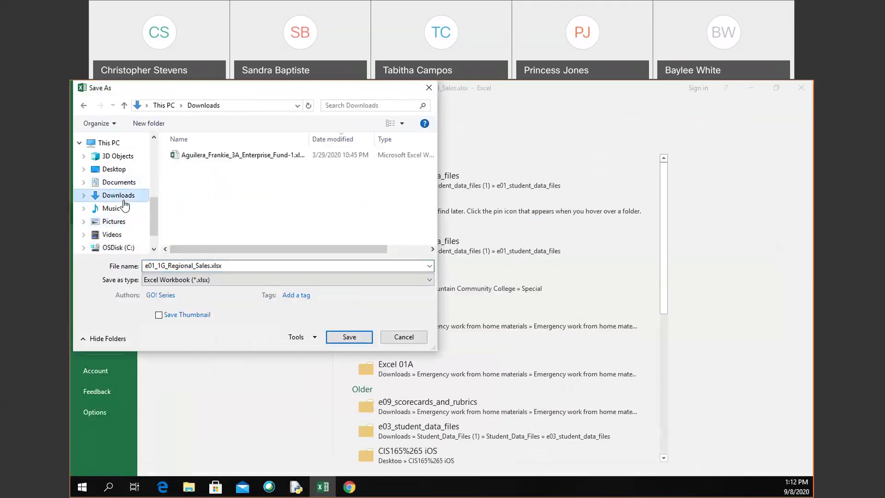
left_click(155, 265)
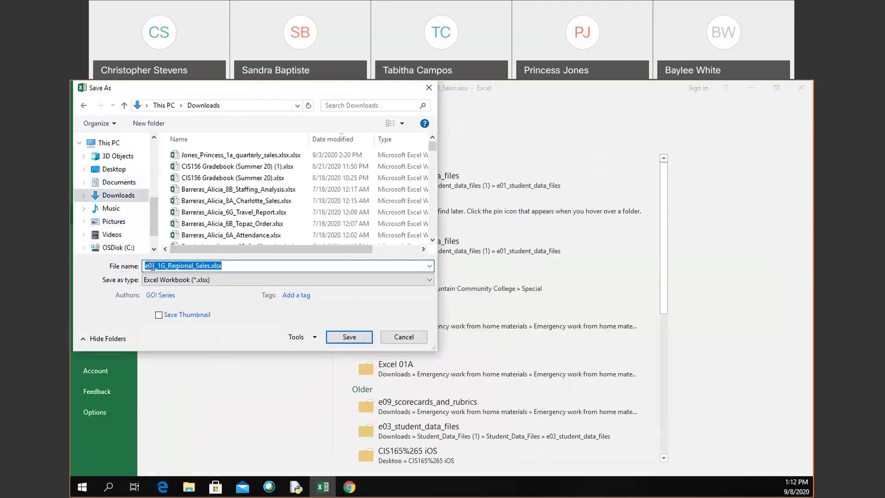
left_click(152, 266)
key("BackSpace")
key("BackSpace")
key("BackSpace")
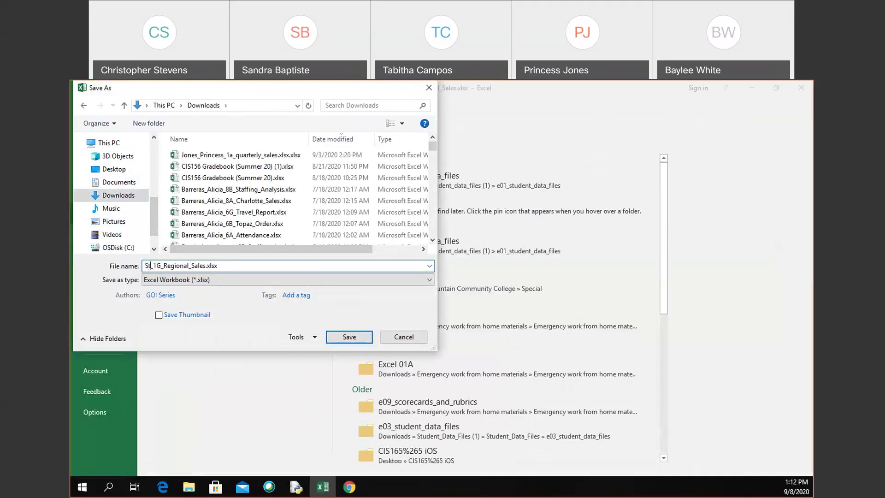
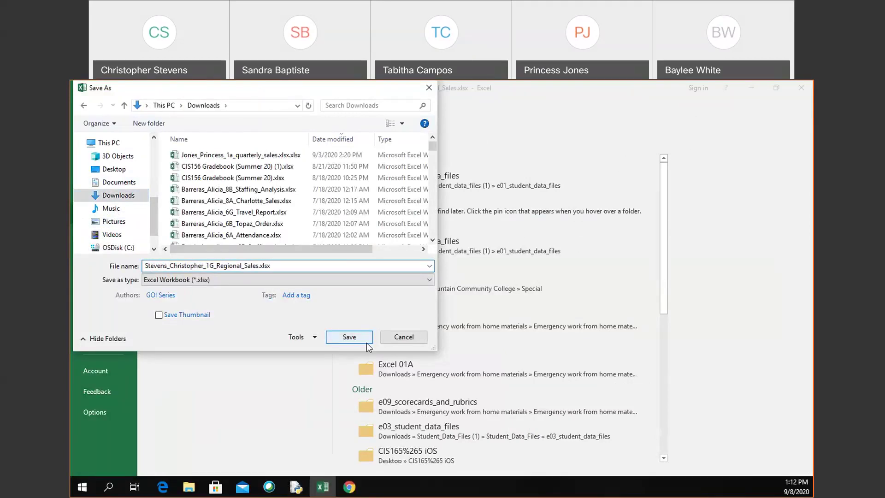
left_click(367, 342)
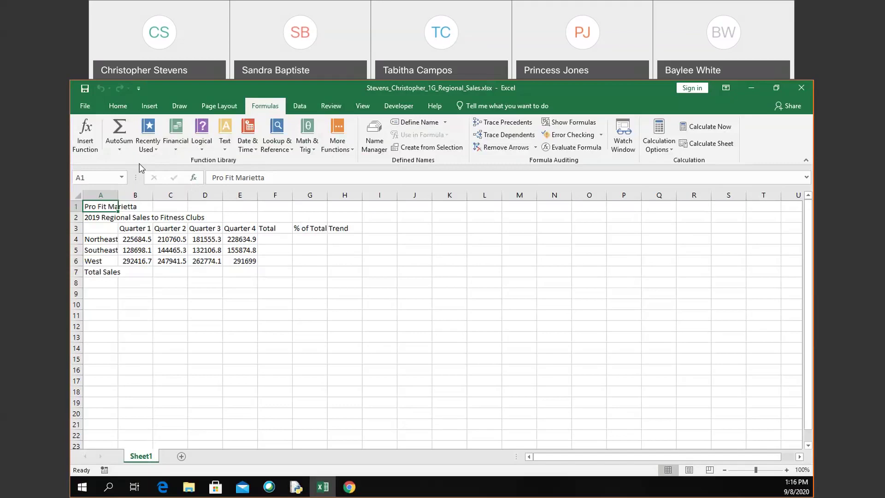
left_click(203, 109)
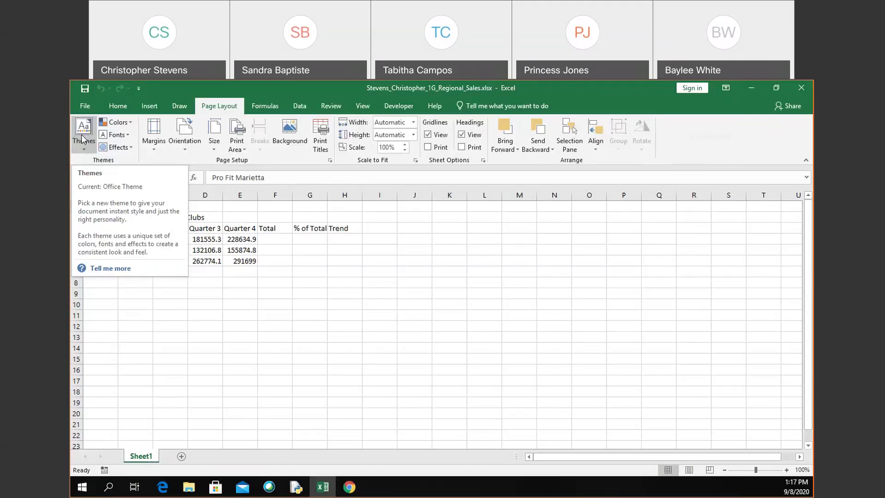
left_click(83, 139)
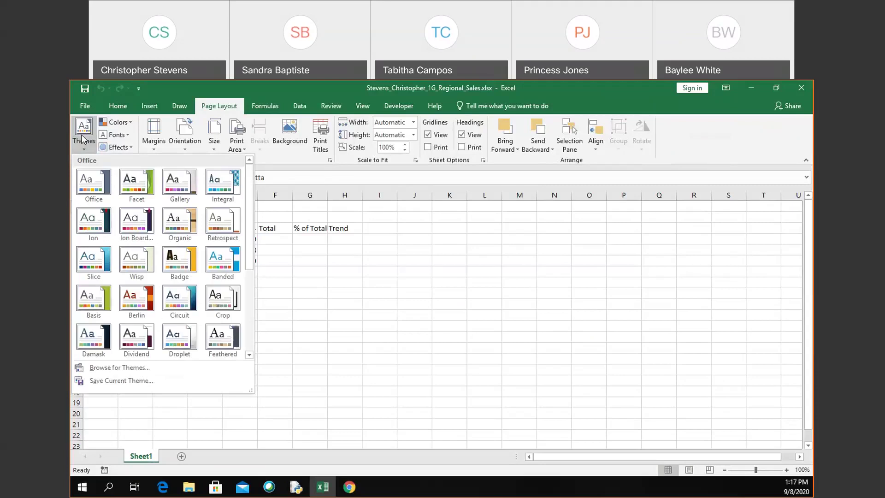
left_click(83, 140)
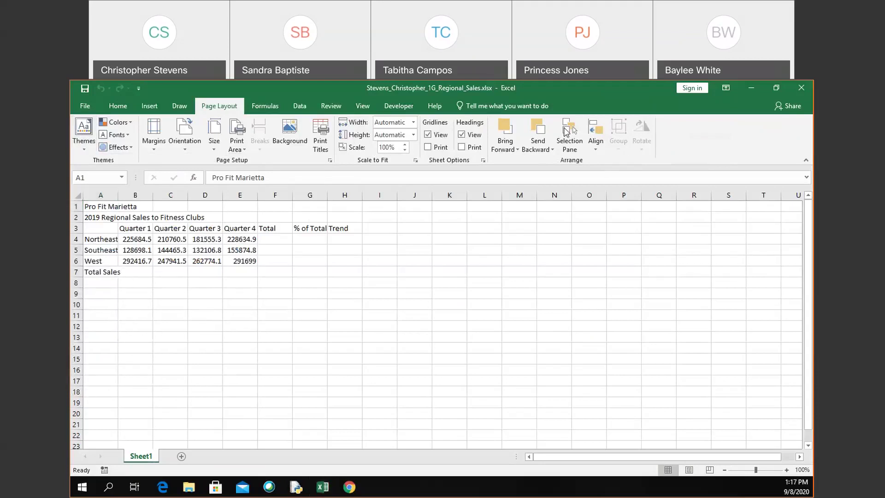
left_click(719, 97)
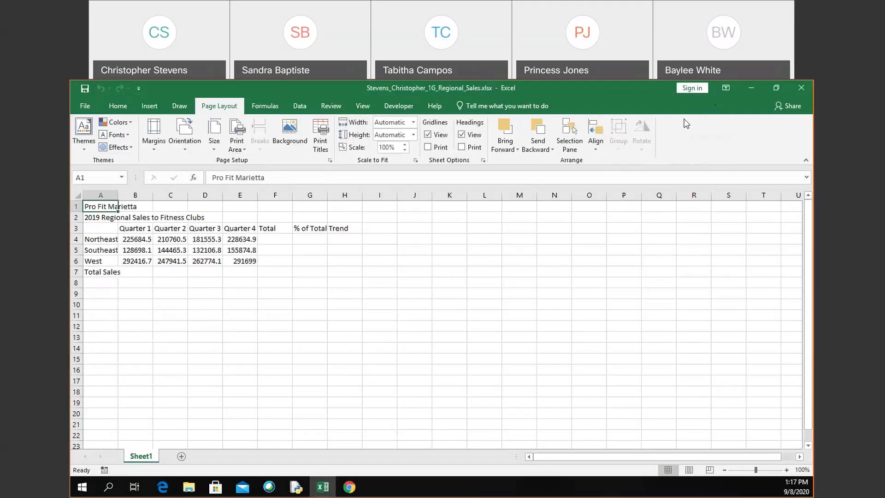
left_click(511, 106)
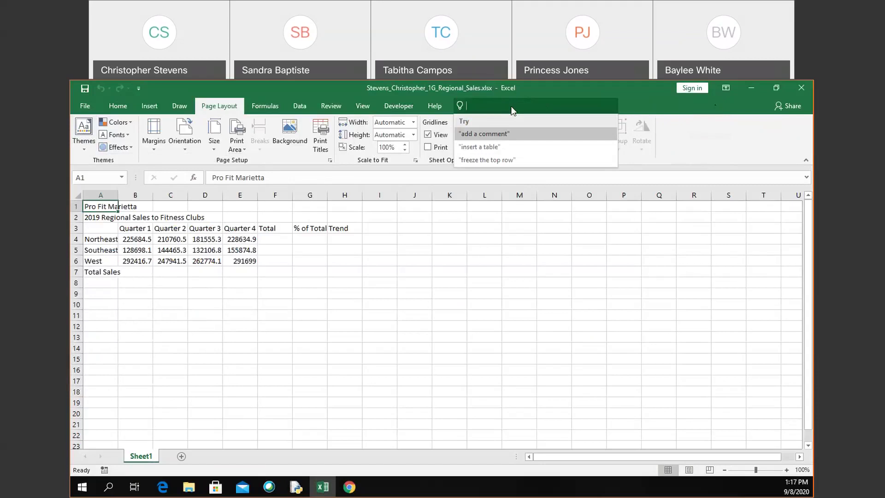
type("Them")
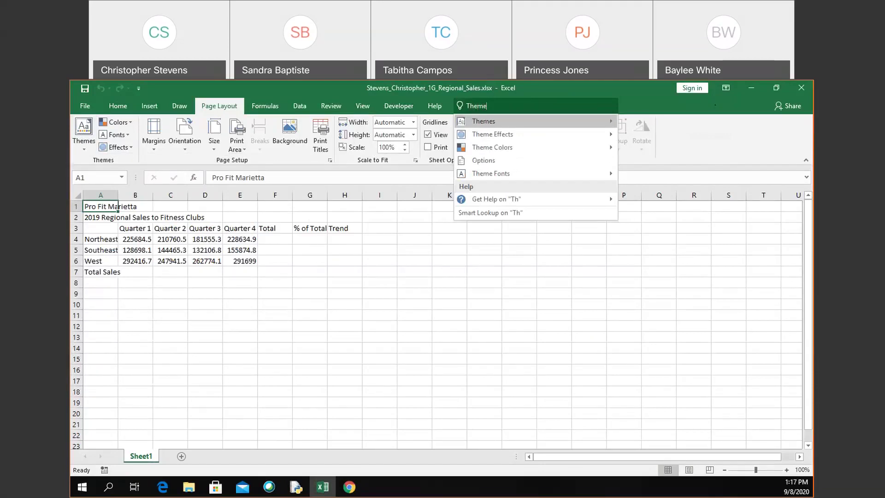
type("es")
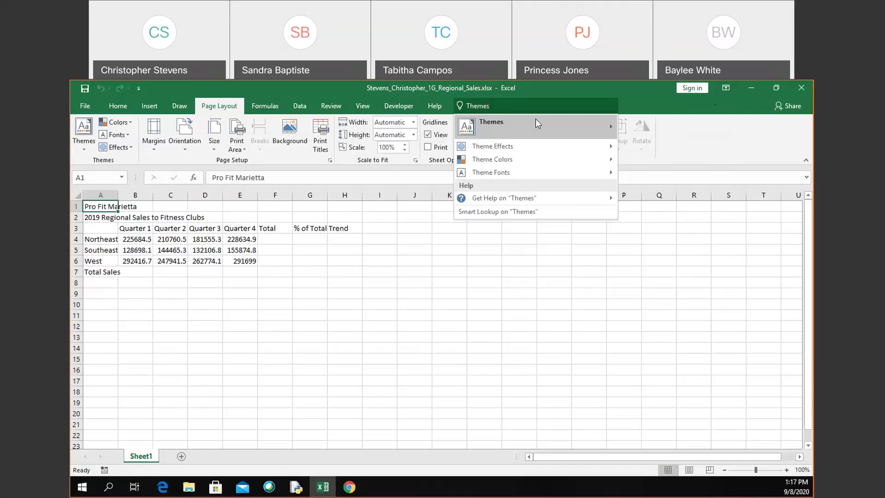
mouse_move(535, 120)
key("Escape")
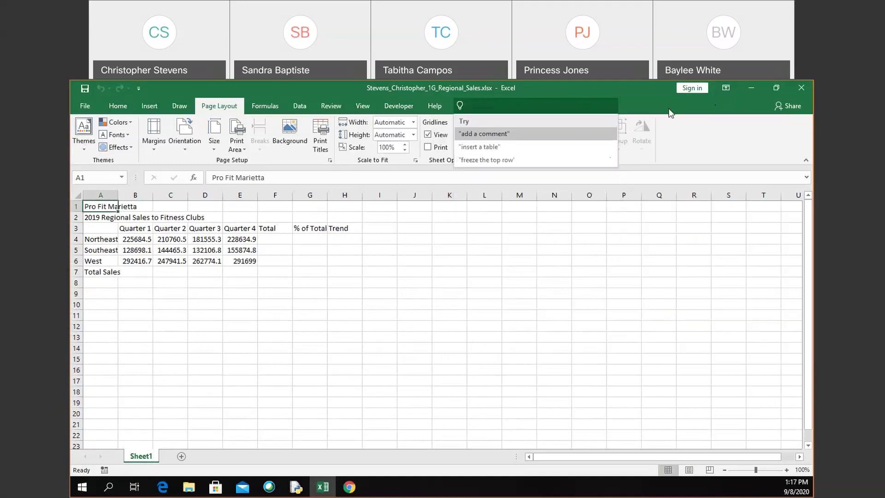
left_click(670, 112)
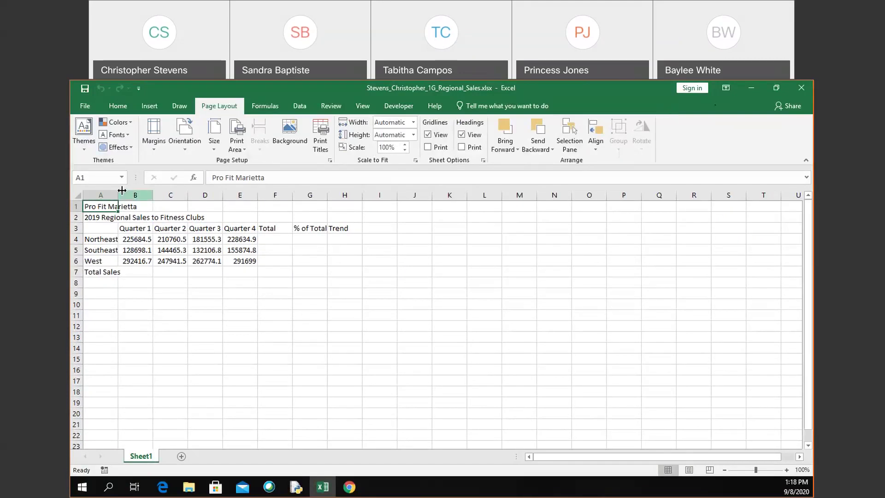
Step: Widen column A so the region names fit
left_click(104, 189)
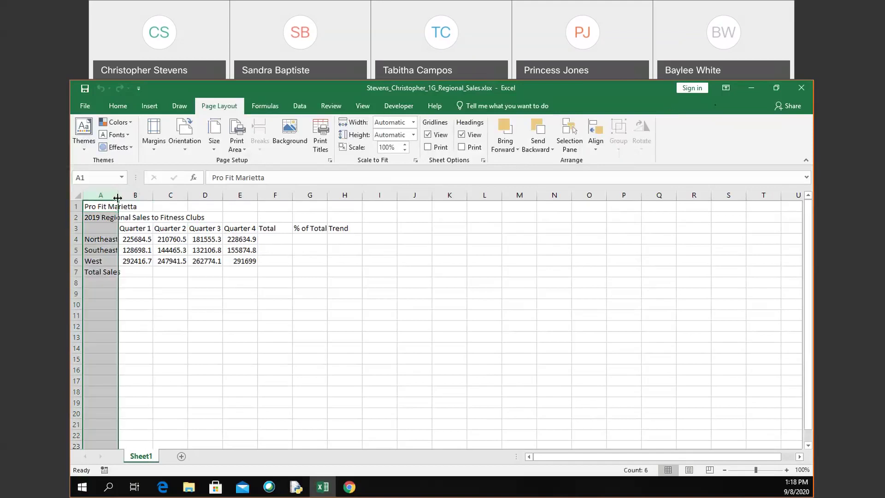
left_click_drag(117, 198, 118, 197)
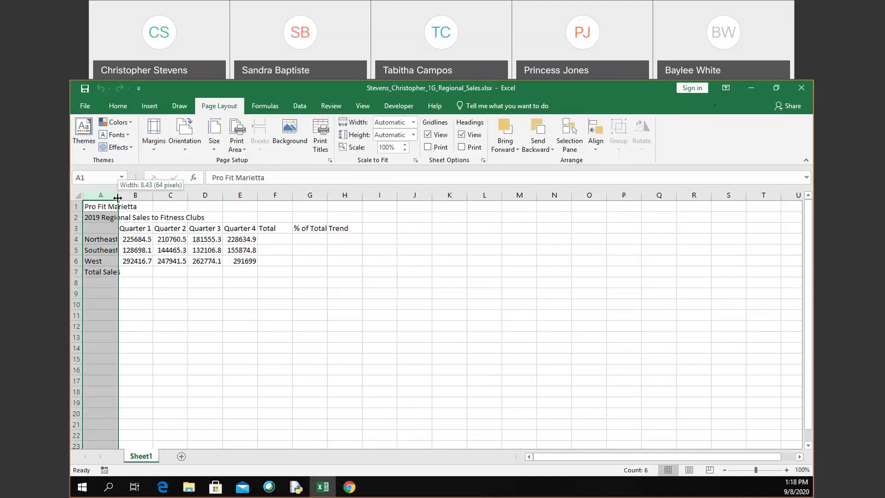
left_click_drag(119, 197, 126, 194)
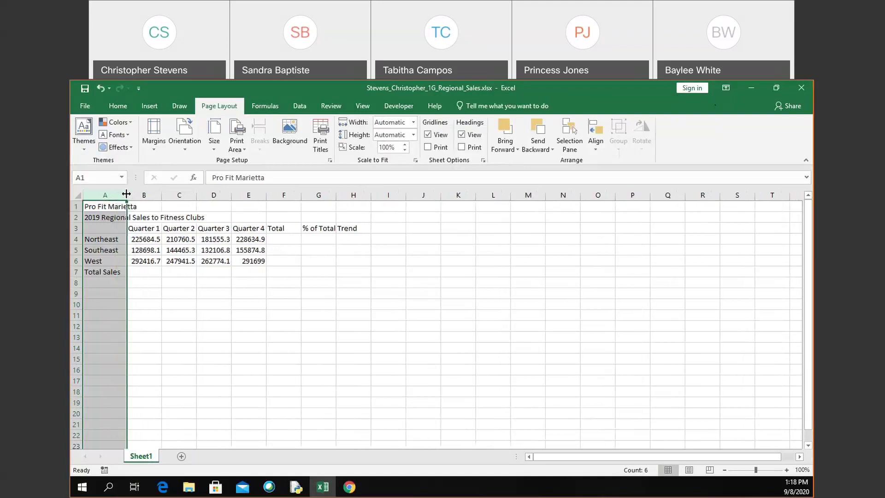
Step: Widen columns B through H to one equal width of about 14.86
left_click_drag(138, 194, 343, 191)
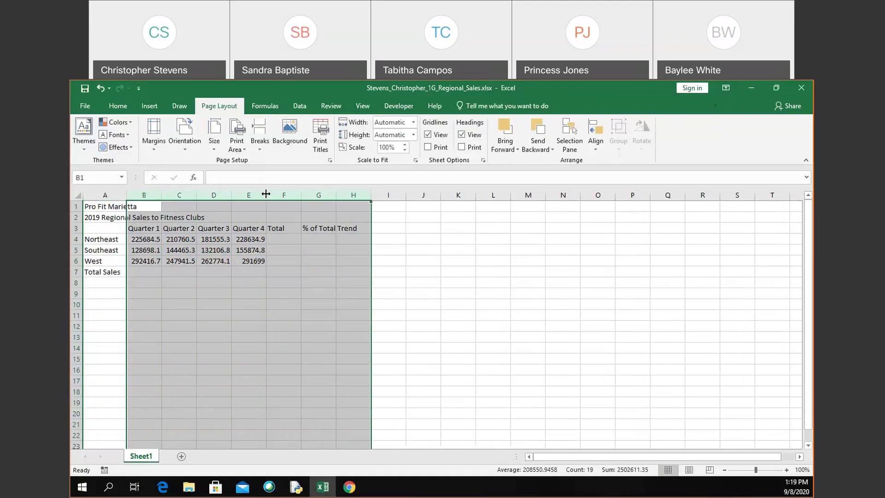
left_click_drag(266, 194, 290, 196)
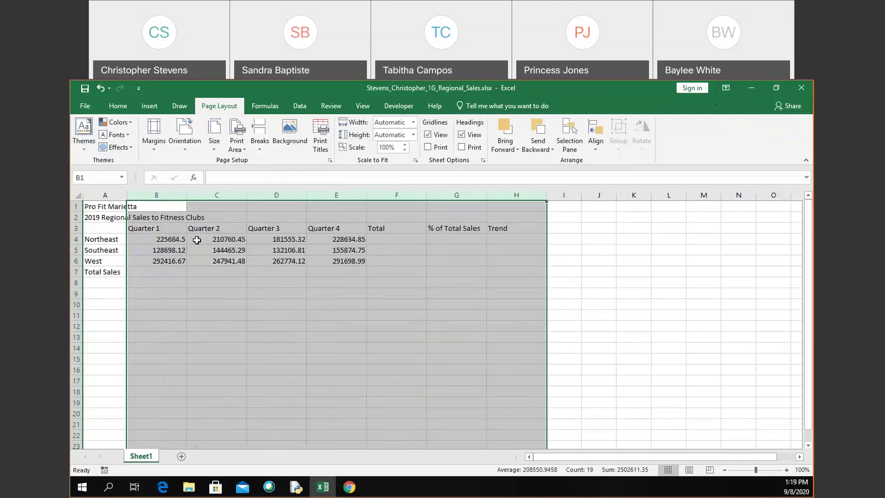
left_click(174, 263)
left_click(172, 272)
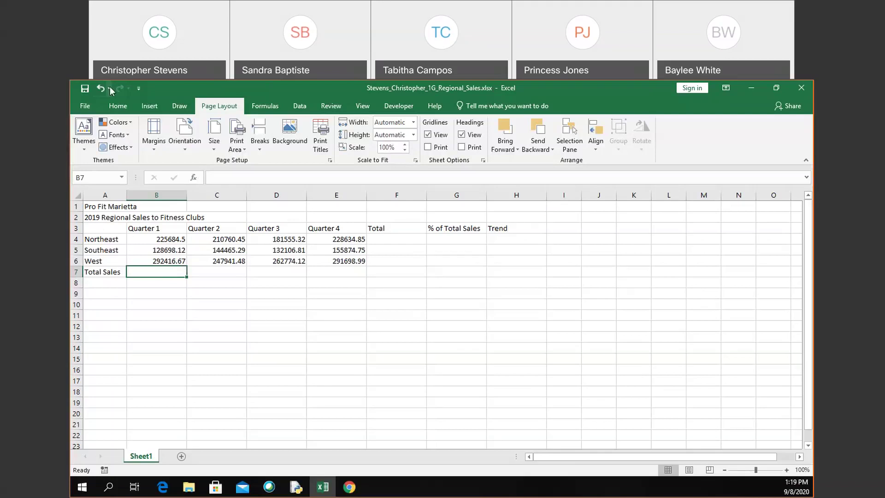
left_click(80, 145)
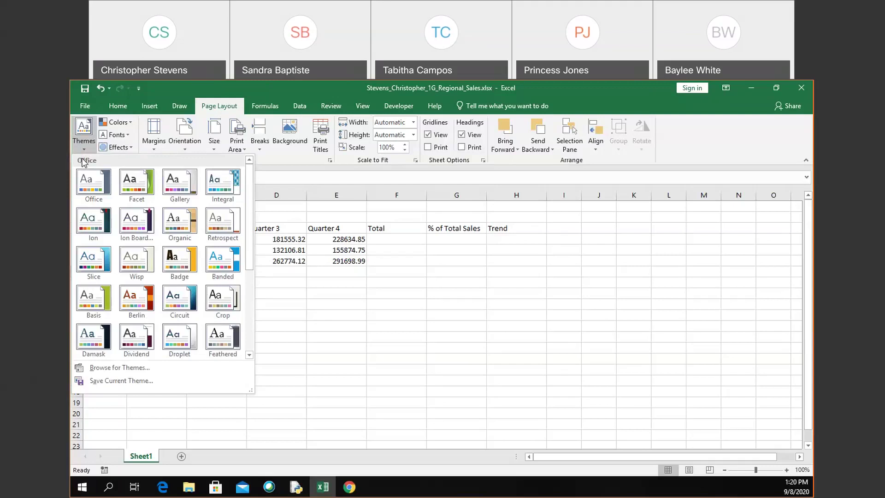
left_click(85, 140)
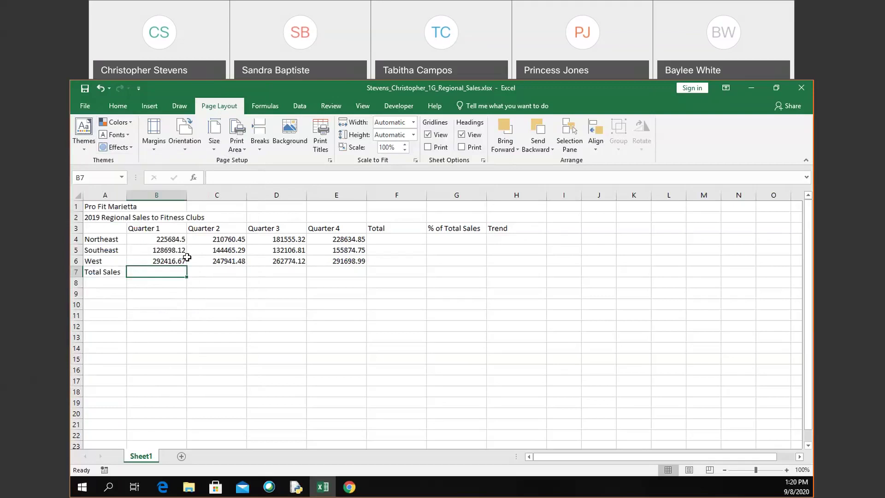
Step: Select A1 through H1 and apply Merge & Center to the Pro Fit Marietta title
left_click(118, 206)
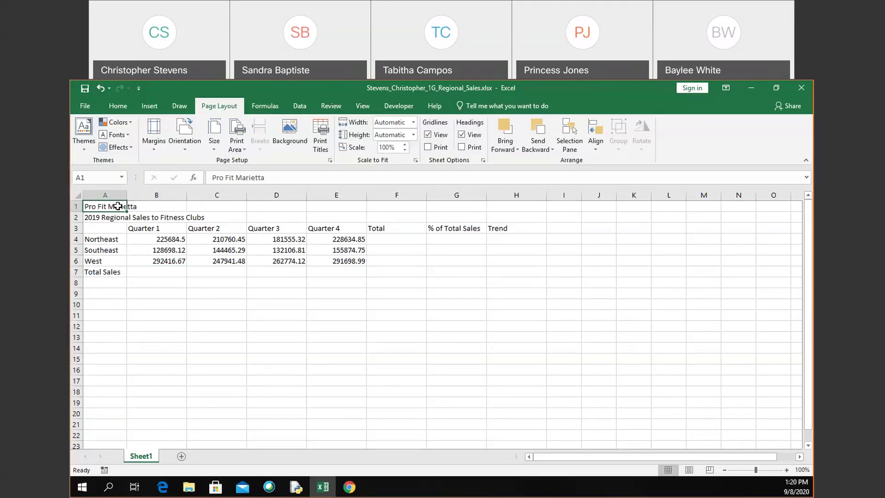
key("shift+Right")
key("shift+Right")
key("shift+Right")
key("shift+Right")
key("shift+Right")
key("shift+Right")
key("shift+Right")
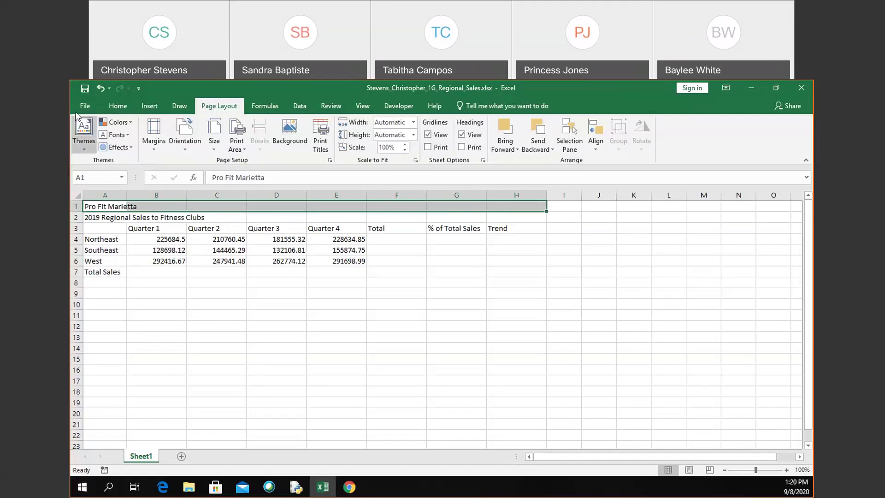
left_click(115, 107)
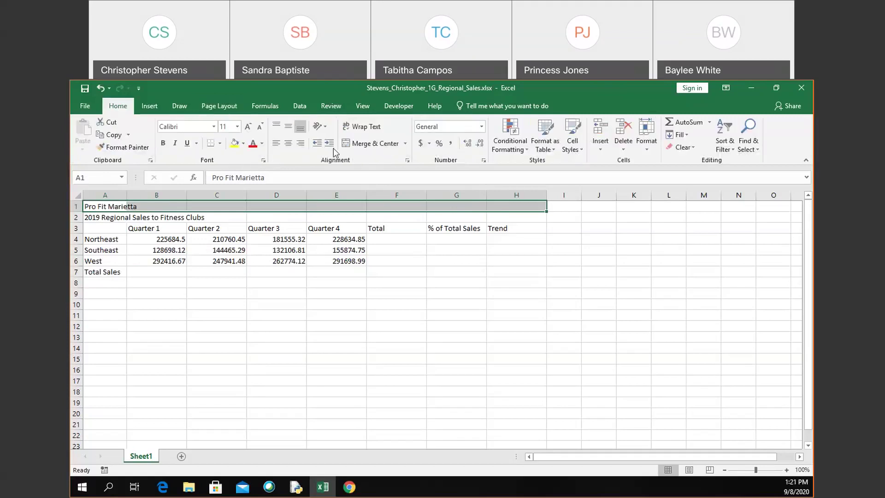
left_click(375, 144)
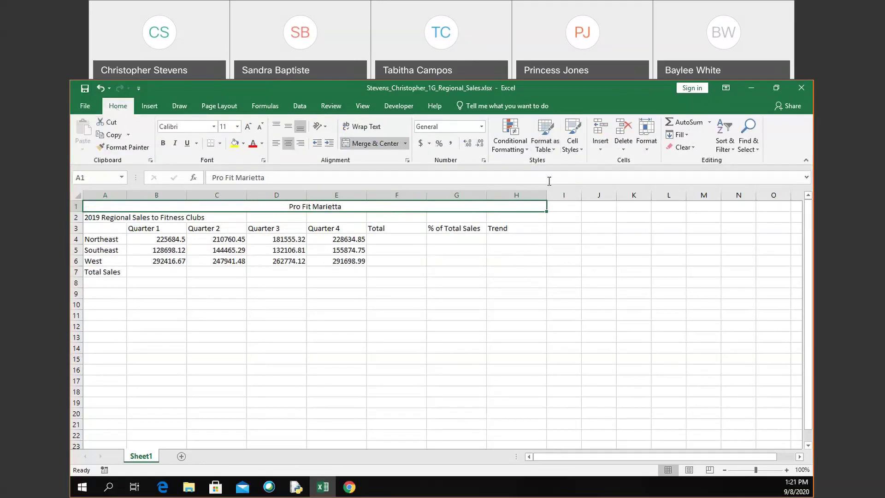
Step: Apply the Title cell style to the merged Pro Fit Marietta heading, then select A2
left_click(575, 148)
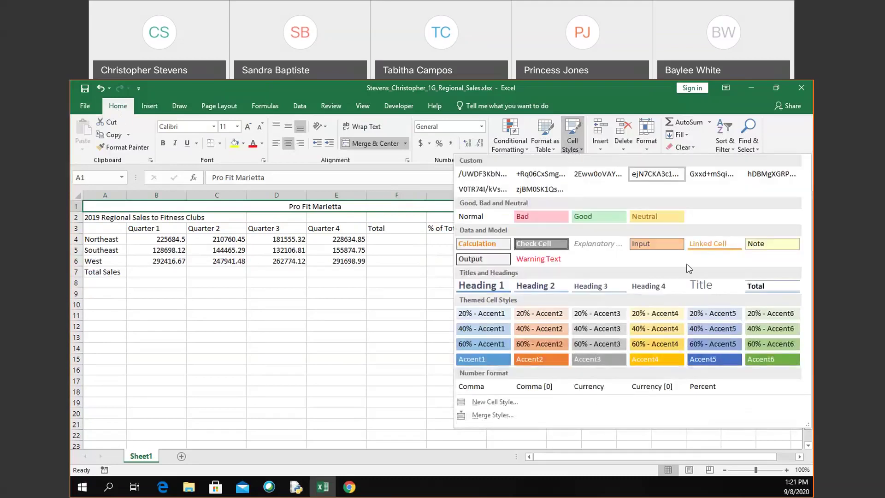
left_click(711, 286)
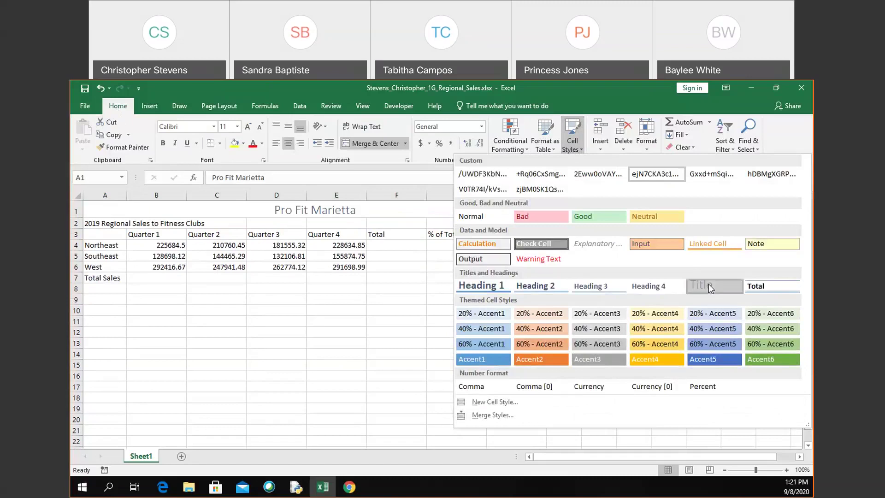
left_click(122, 224)
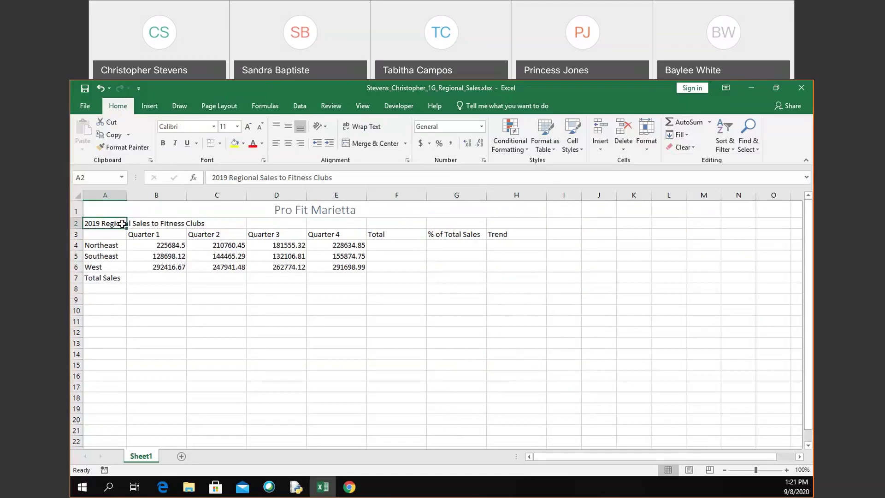
left_click(576, 150)
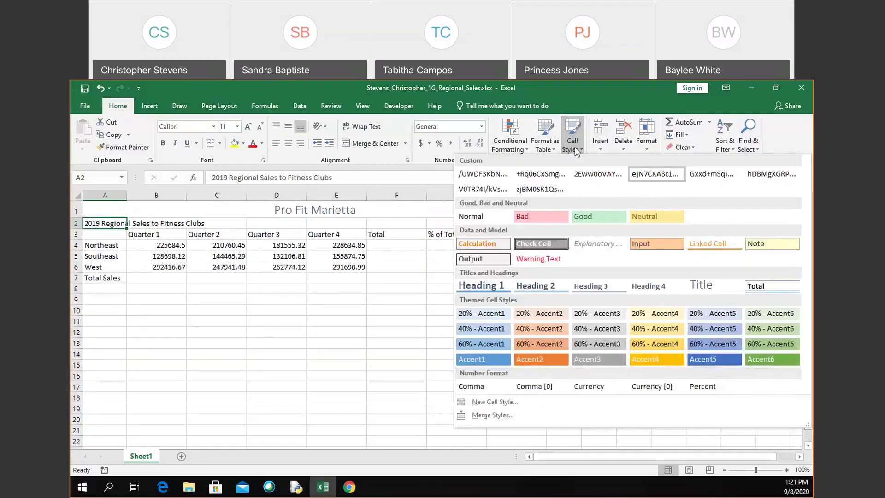
left_click(587, 88)
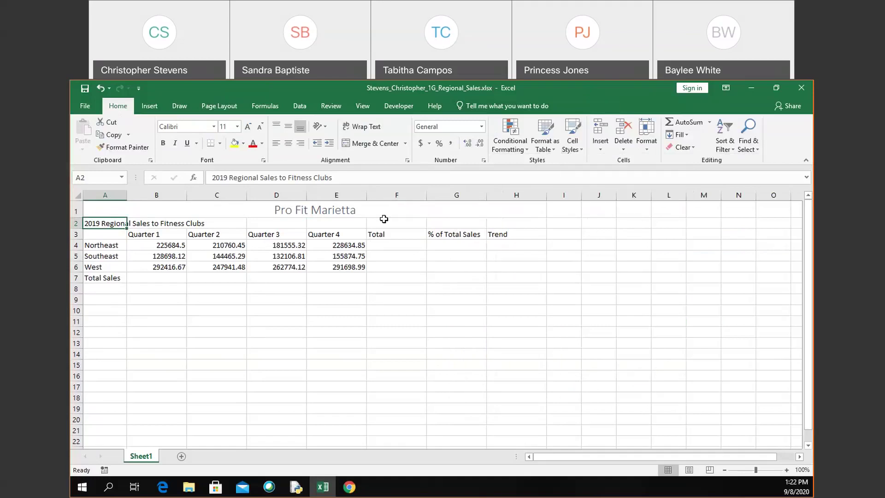
left_click(399, 211)
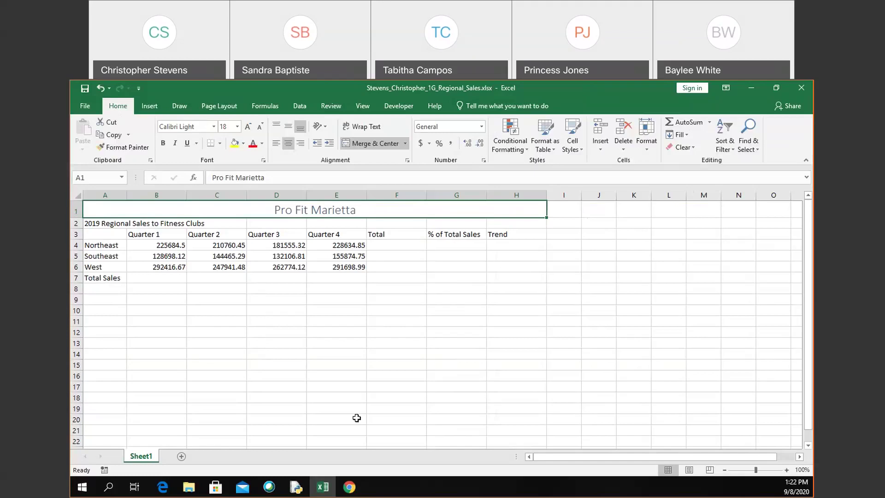
mouse_move(349, 487)
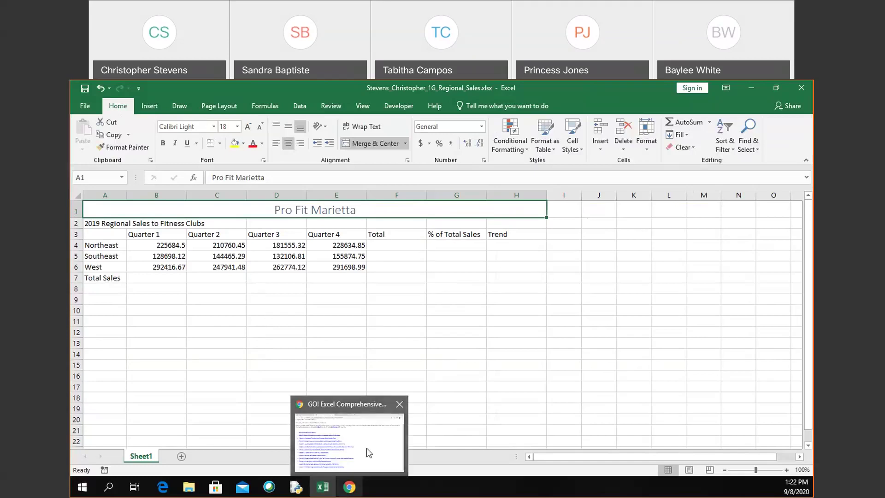
Step: In the Canvas course, go to Modules and open the Project 1G assignment
left_click(370, 447)
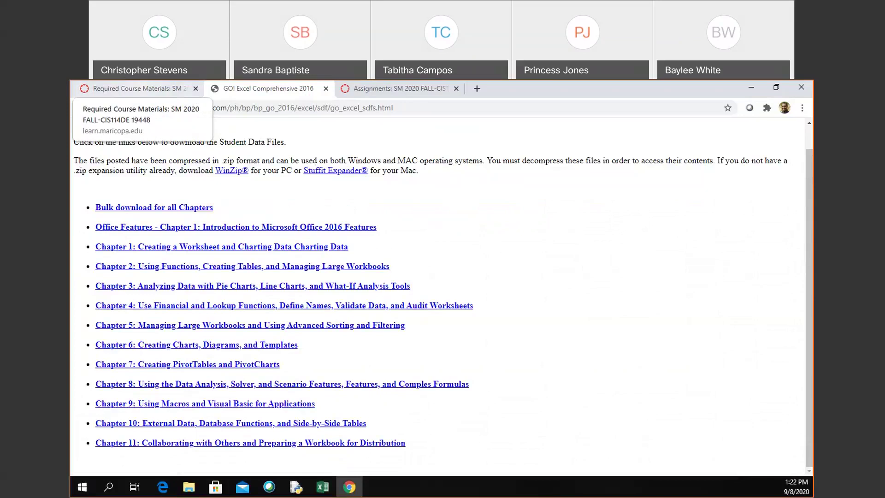
left_click(134, 88)
scroll(233, 244, "up", 10)
left_click(170, 195)
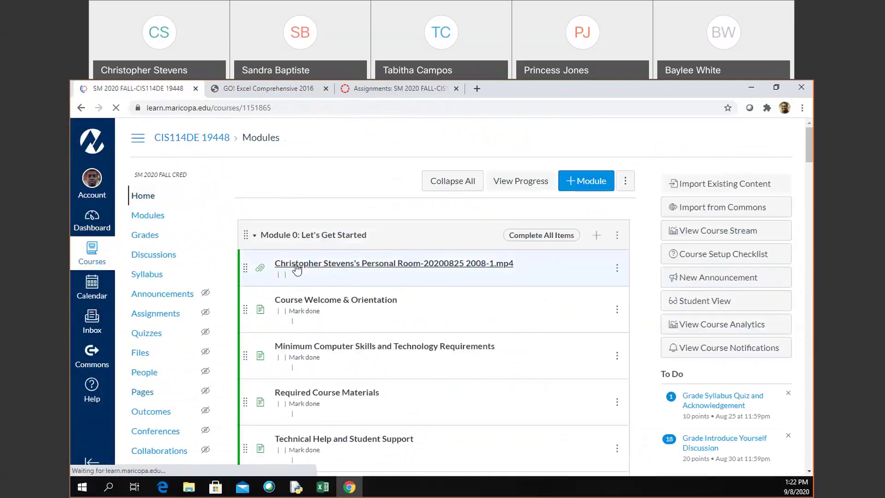
scroll(297, 269, "down", 15)
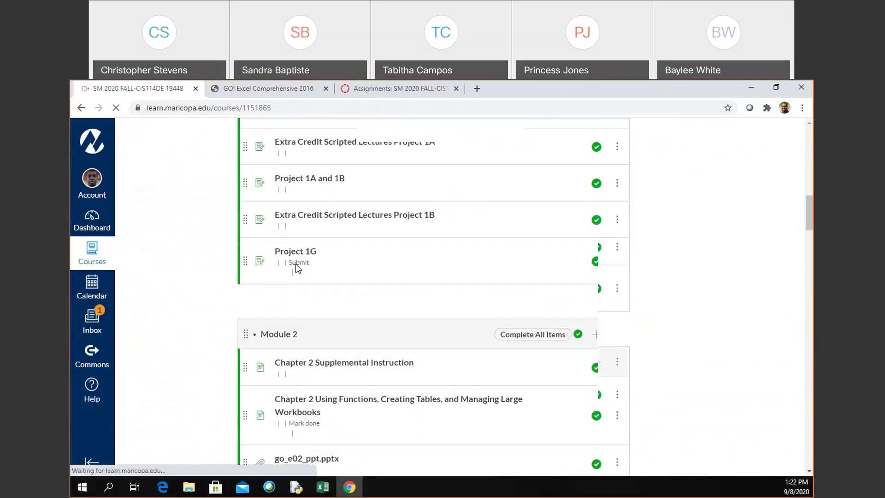
scroll(311, 368, "down", 5)
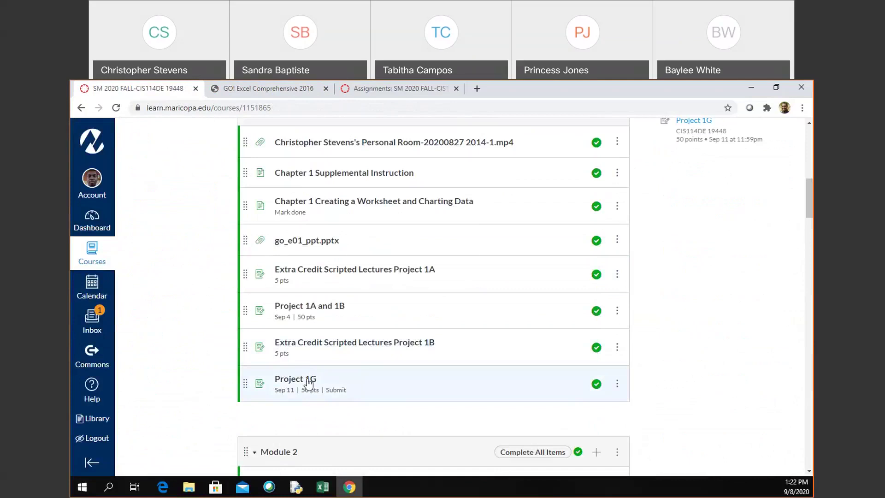
left_click(306, 382)
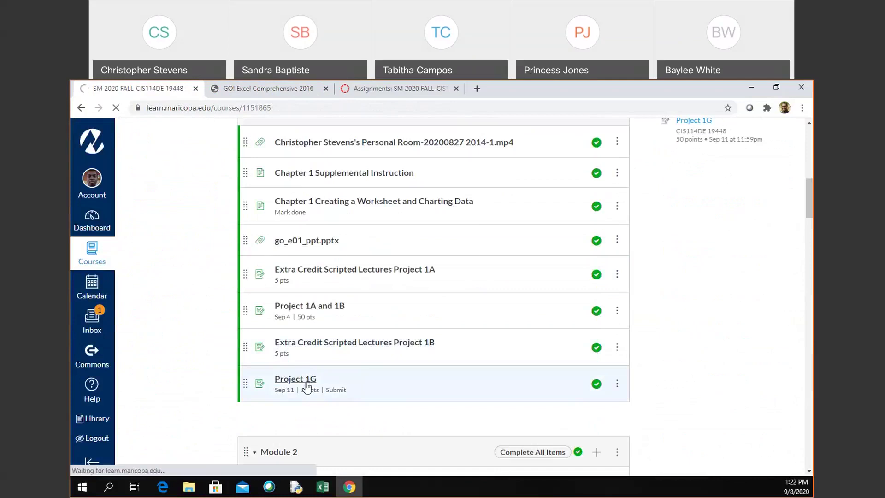
Step: Read through the Project 1G rubric instructions, including the Merge & Center step, then return to Excel
scroll(307, 386, "down", 6)
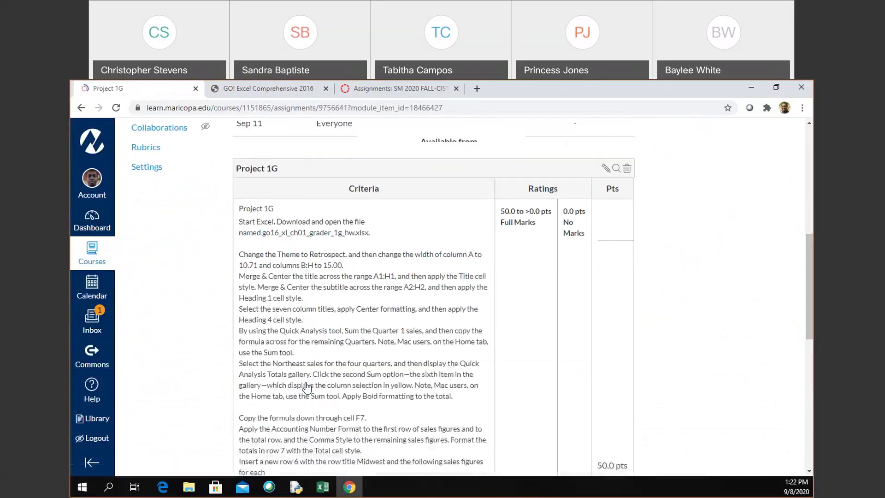
scroll(307, 387, "up", 1)
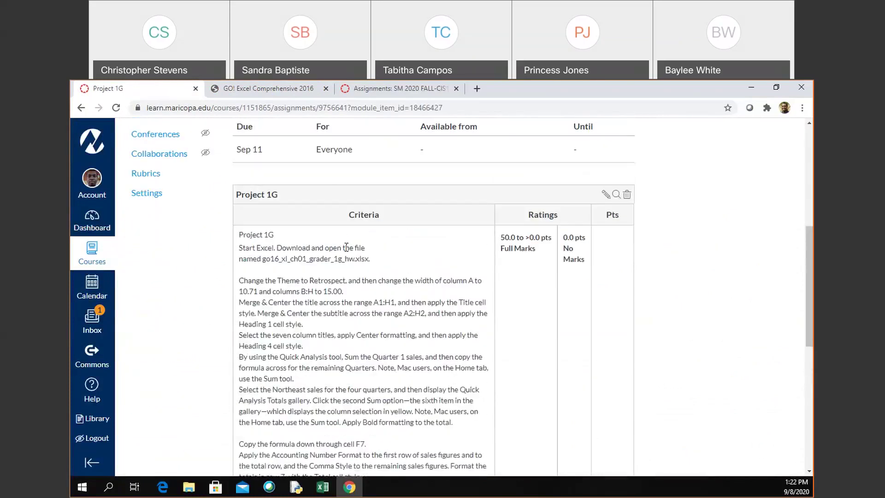
scroll(342, 334, "down", 2)
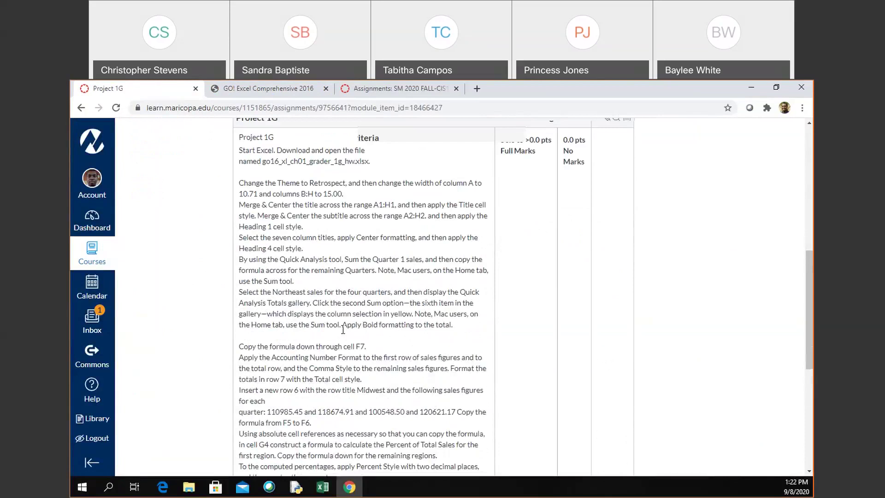
scroll(343, 329, "down", 2)
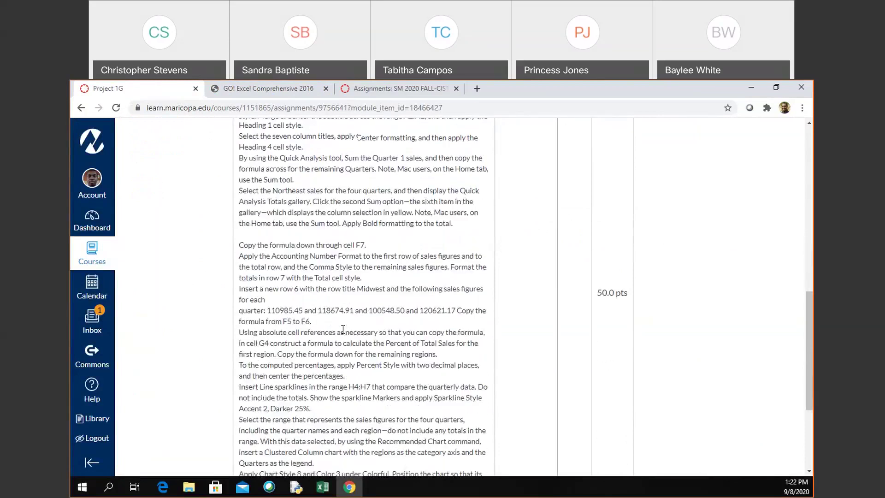
scroll(343, 330, "down", 4)
scroll(343, 330, "up", 2)
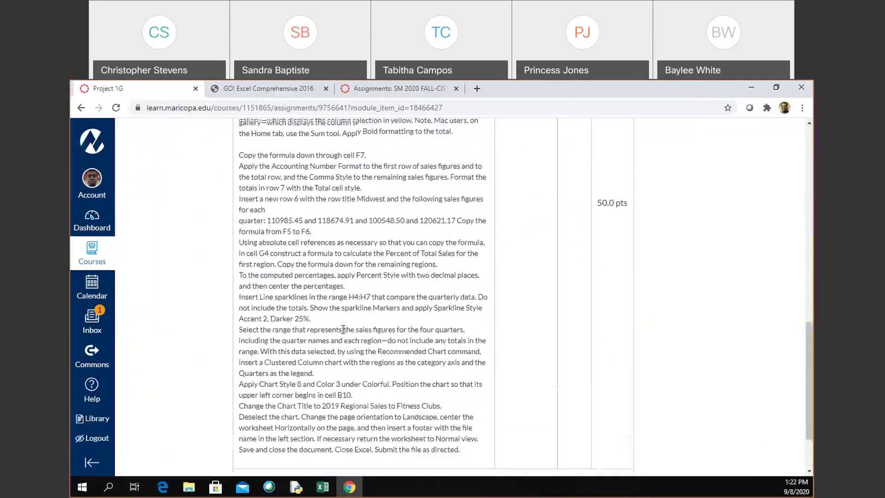
scroll(343, 329, "up", 5)
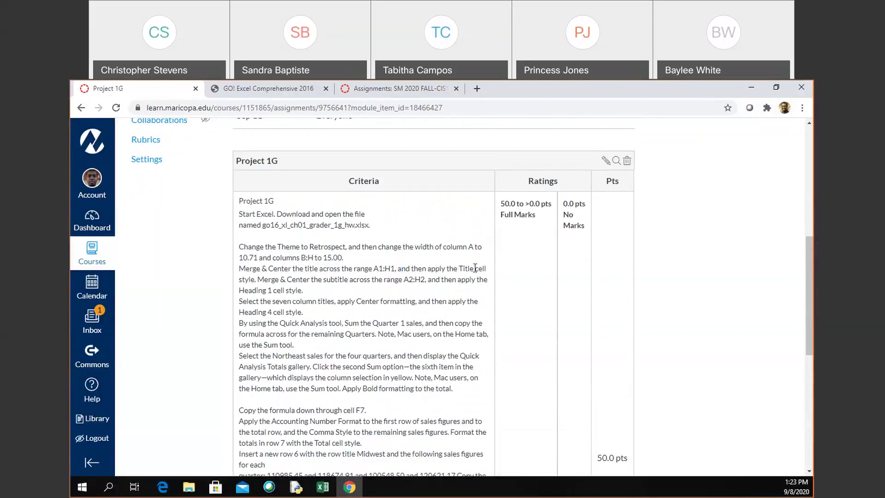
triple_click(460, 270)
left_click(460, 270)
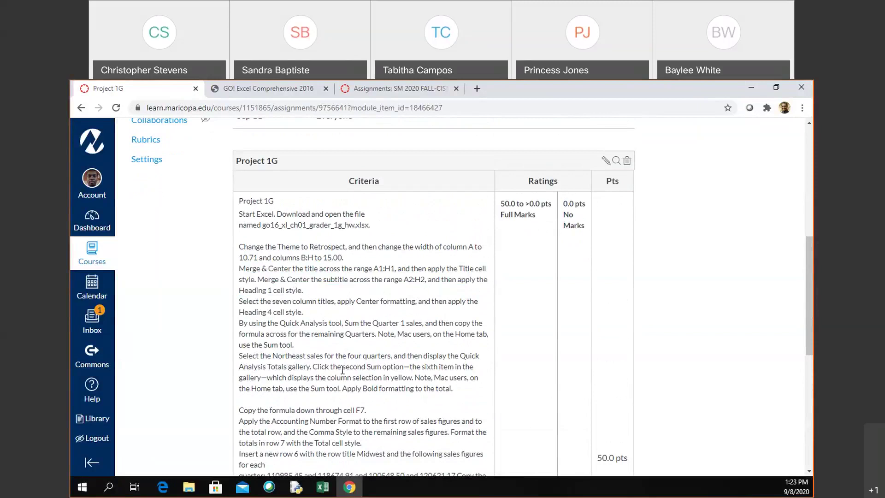
left_click(321, 490)
Step: Select the column titles B3:H3, finally by entering the range in the Name Box
left_click(393, 254)
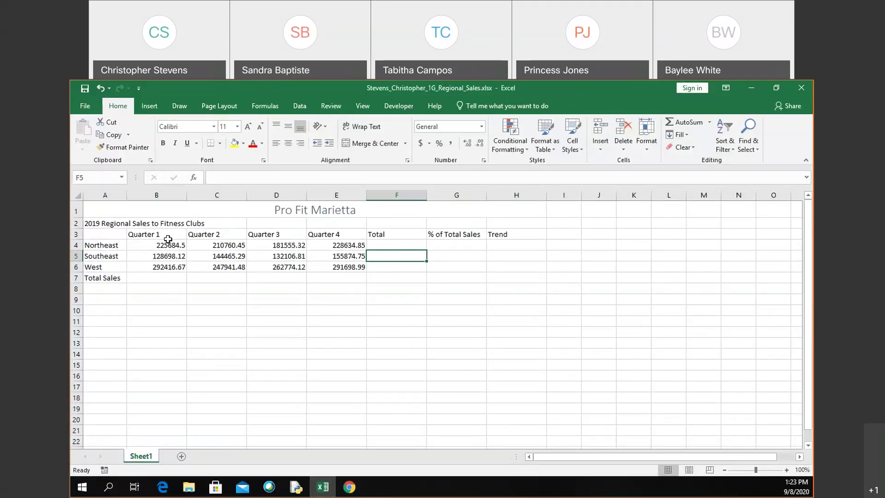
left_click(168, 238)
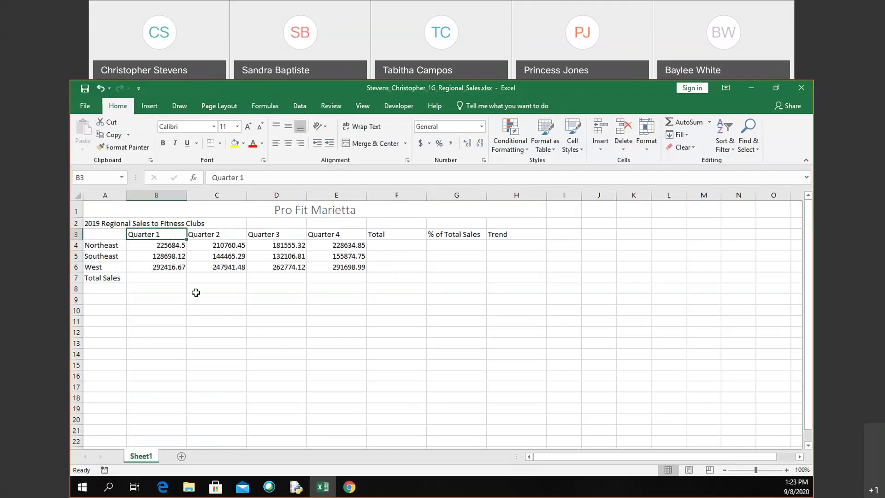
key("shift+Right")
key("shift+Right")
key("shift+Right")
key("shift+Right")
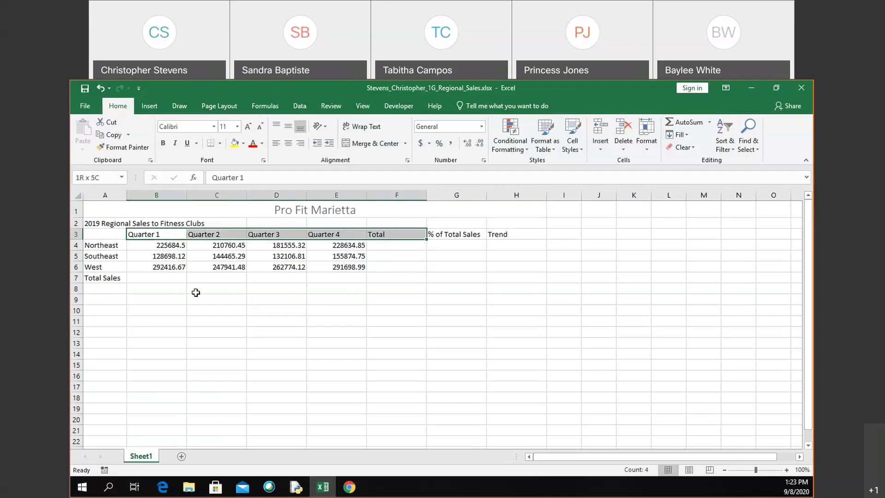
key("shift+Right")
key("shift+Right")
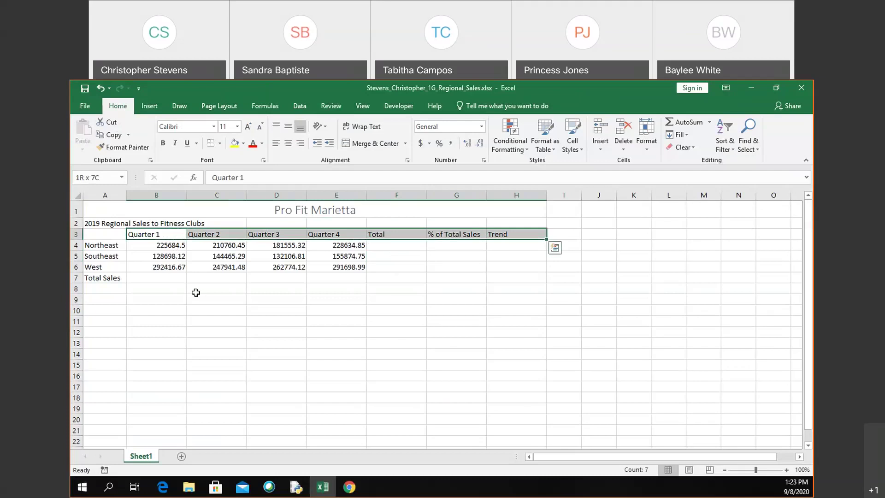
left_click(189, 279)
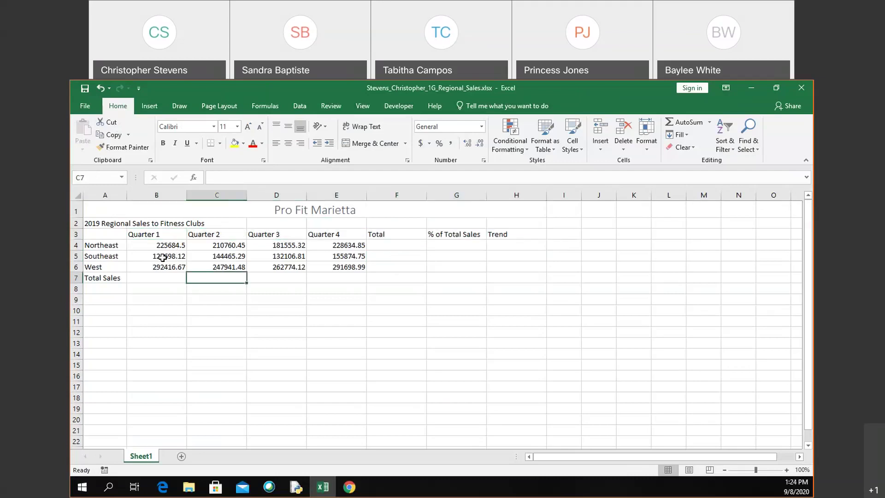
left_click(169, 235)
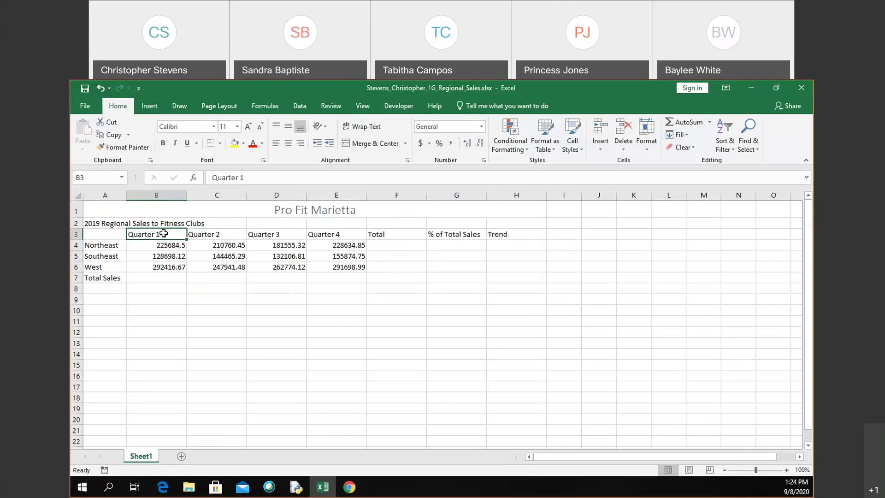
left_click_drag(163, 233, 509, 235)
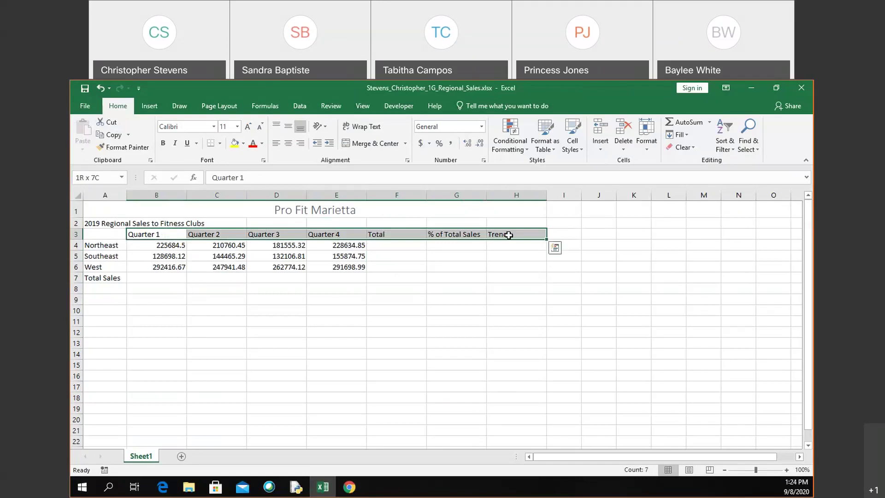
left_click(94, 233)
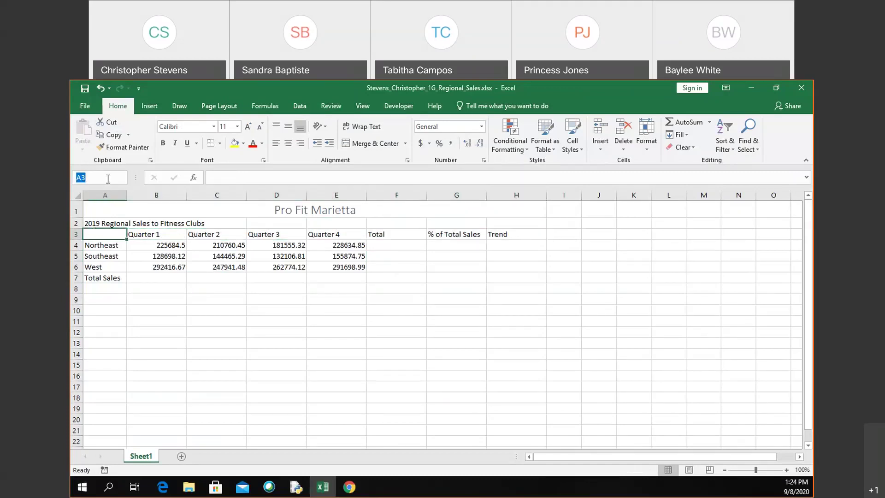
type("b3:h3")
key("Return")
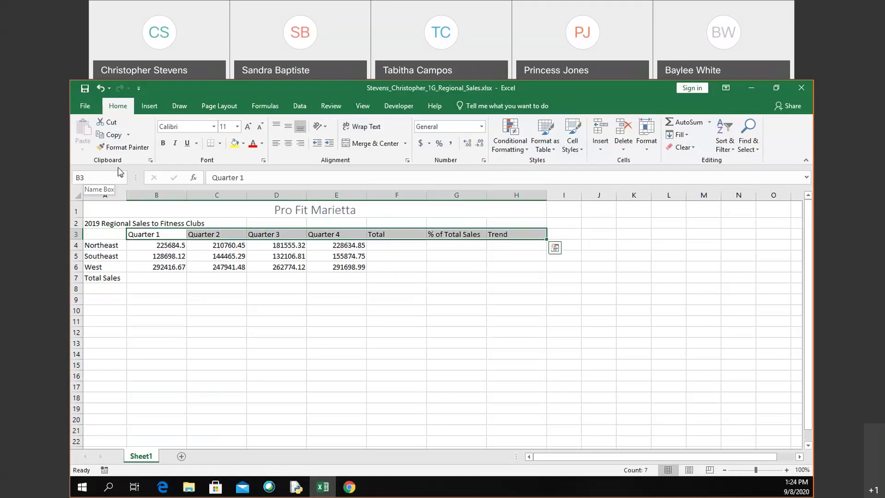
Step: Apply the Heading 4 cell style to the Quarter 1 through Trend titles in B3:H3
left_click(574, 151)
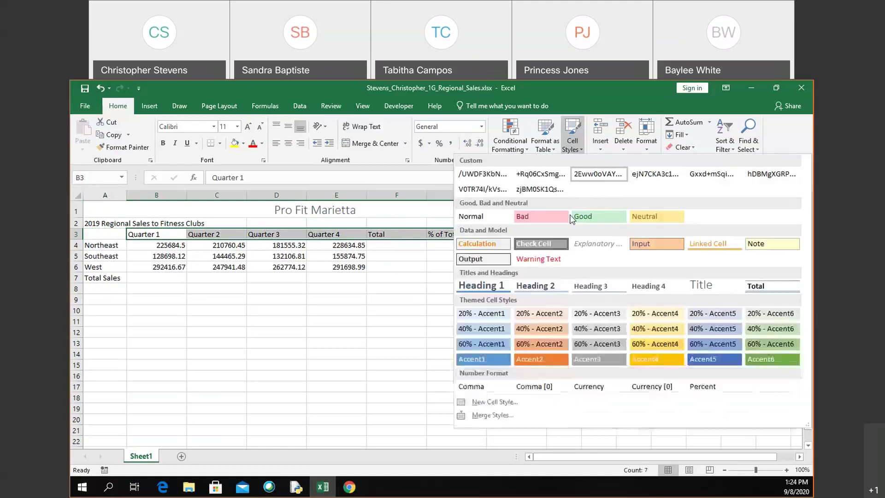
left_click(661, 287)
left_click(509, 297)
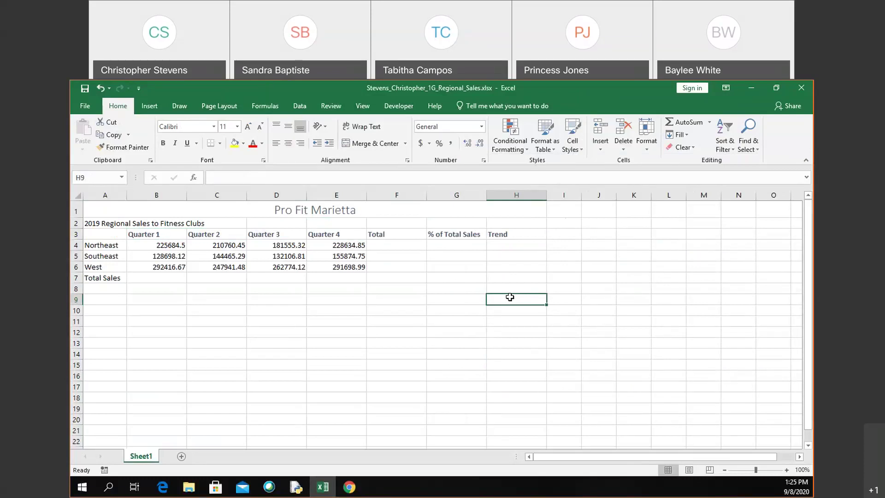
Step: Select the Quarter 1 figures B4:B6 and bring up Quick Analysis for them
left_click(170, 278)
key("Right")
key("Right")
key("Right")
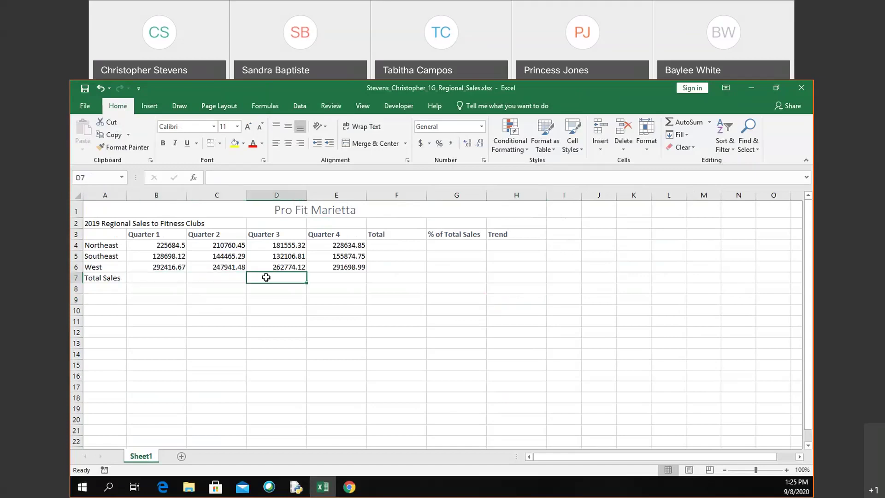
left_click(157, 275)
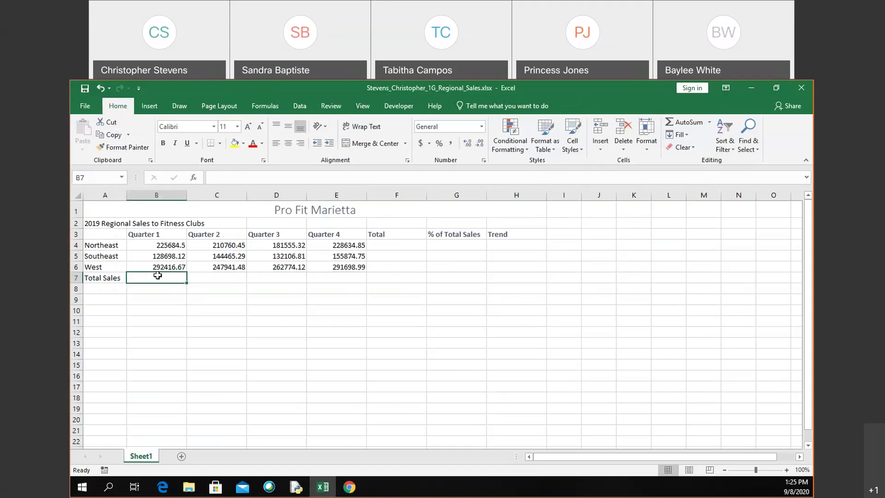
left_click(166, 244)
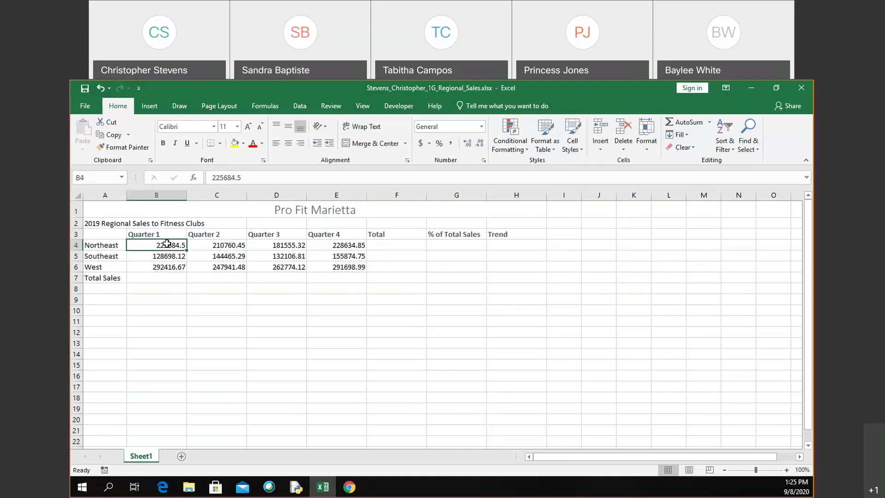
key("shift+Down")
key("shift+Down")
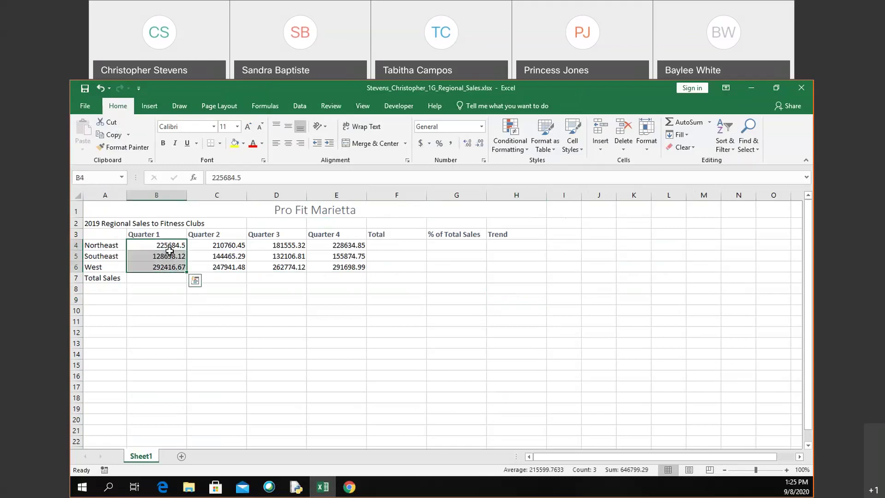
left_click(196, 281)
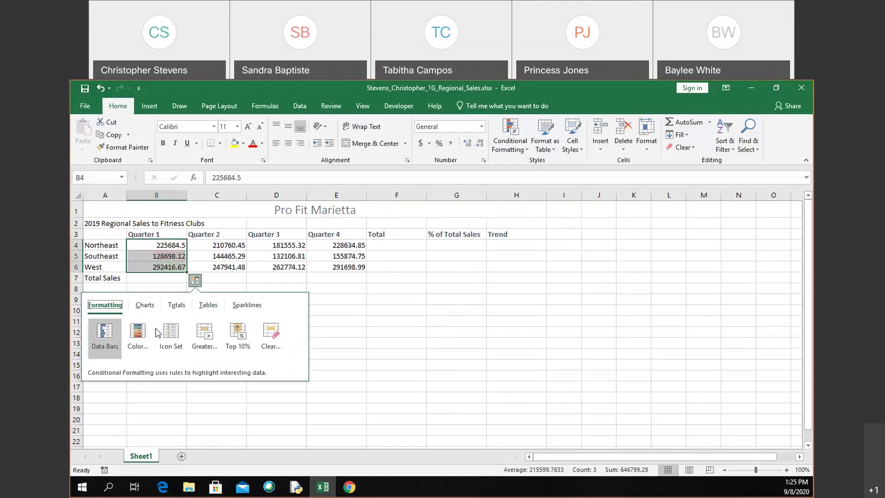
Step: Browse the Quick Analysis Charts, Totals, Tables and Sparklines options, returning to Totals
left_click(146, 304)
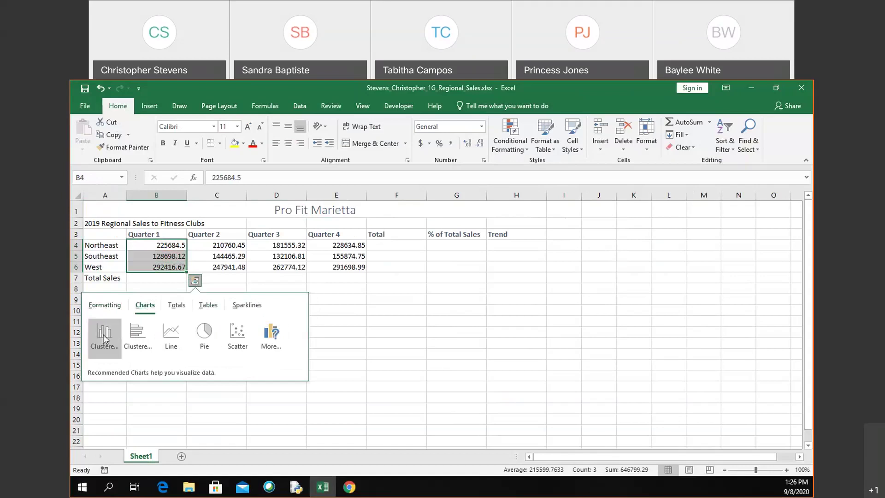
left_click(184, 306)
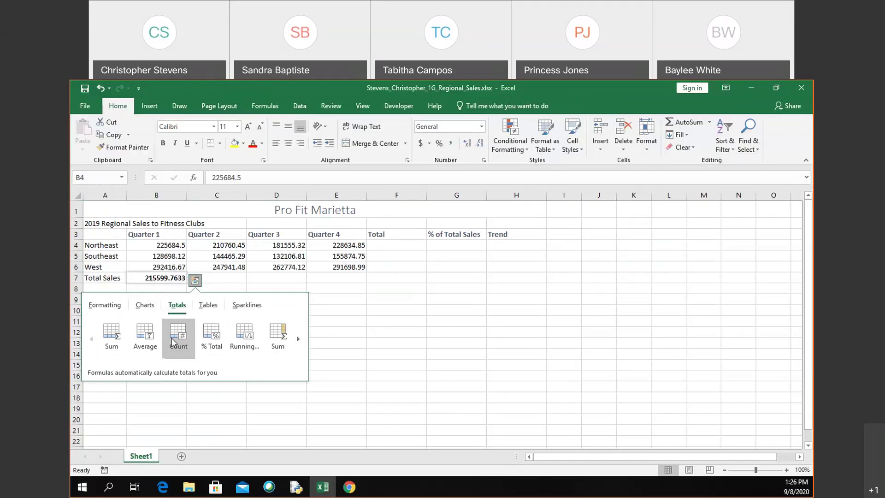
left_click(299, 340)
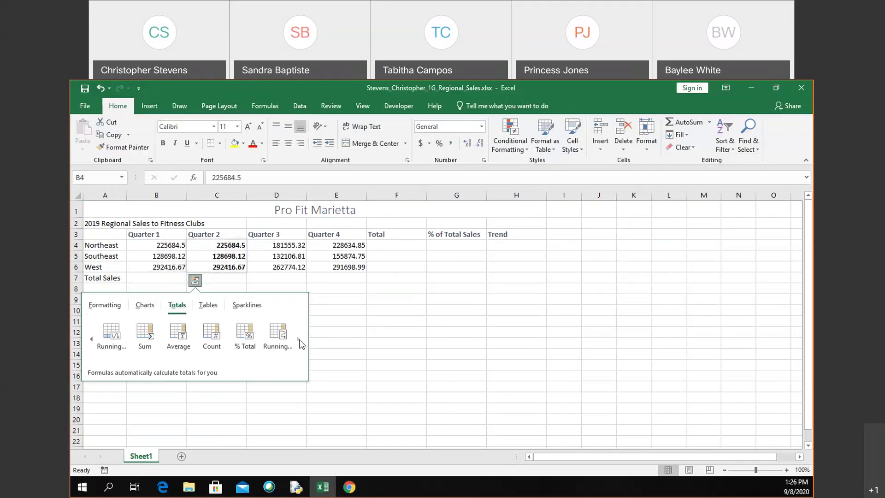
left_click(298, 340)
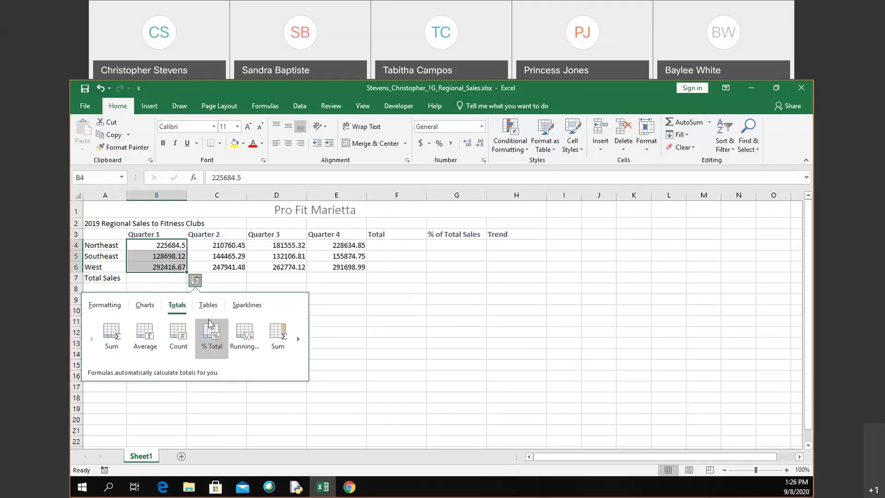
left_click(207, 305)
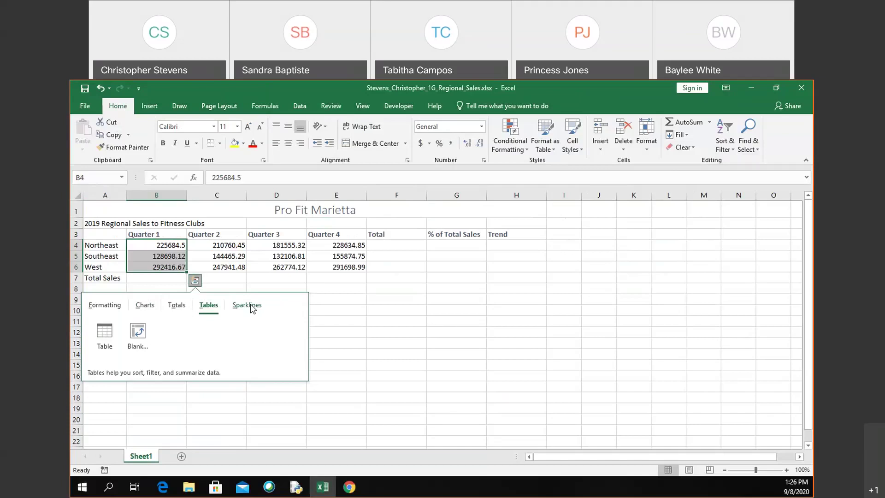
left_click(249, 306)
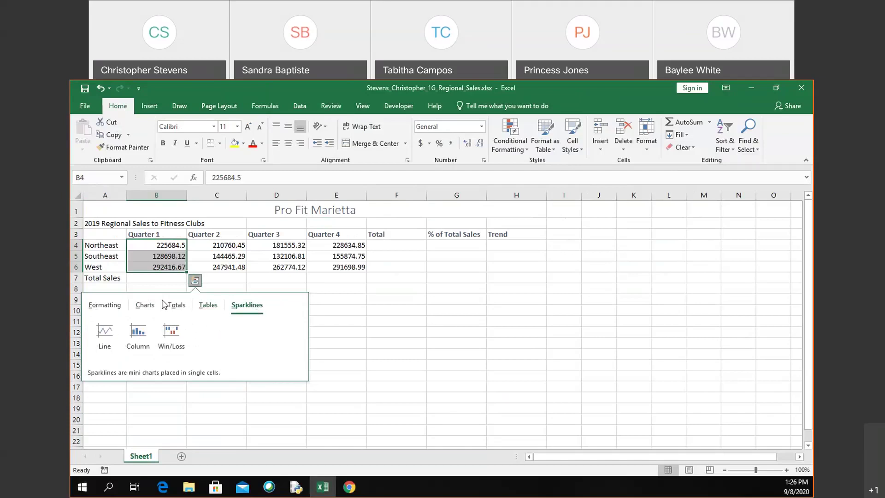
left_click(181, 308)
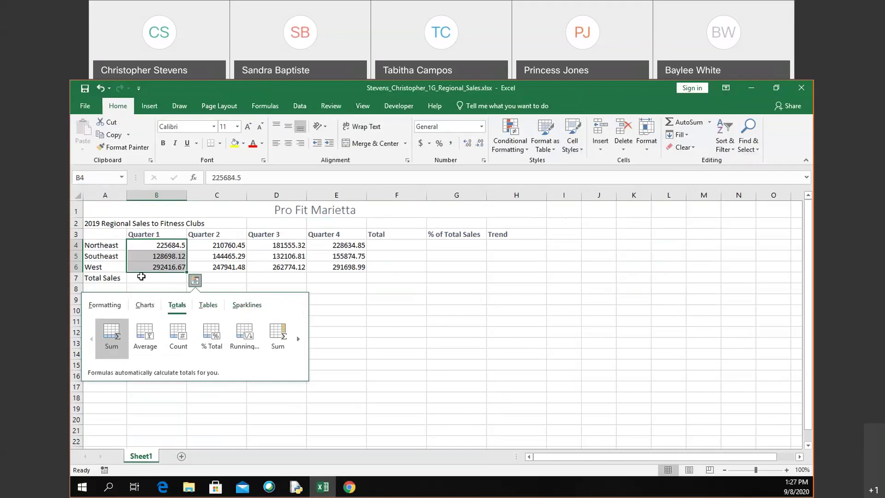
Step: Sum Quarter 1 into B7, then AutoSum C7 as =SUM(C4:C6) and make it bold
left_click(113, 336)
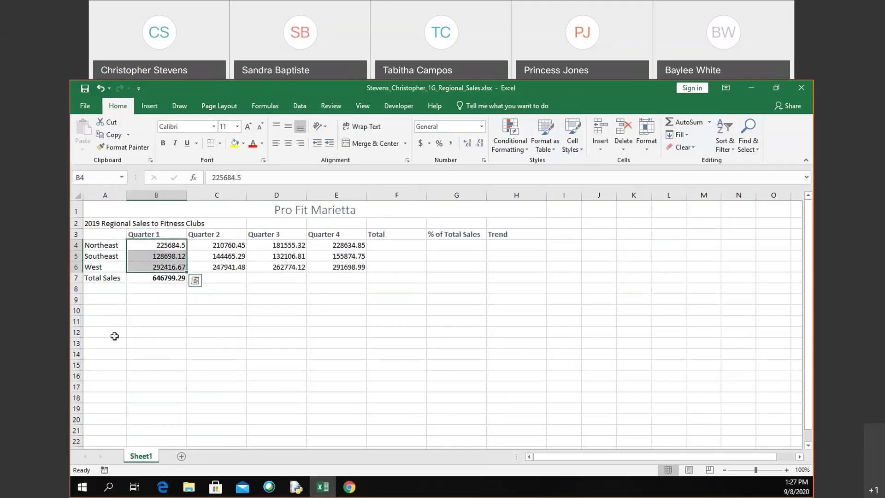
left_click(166, 280)
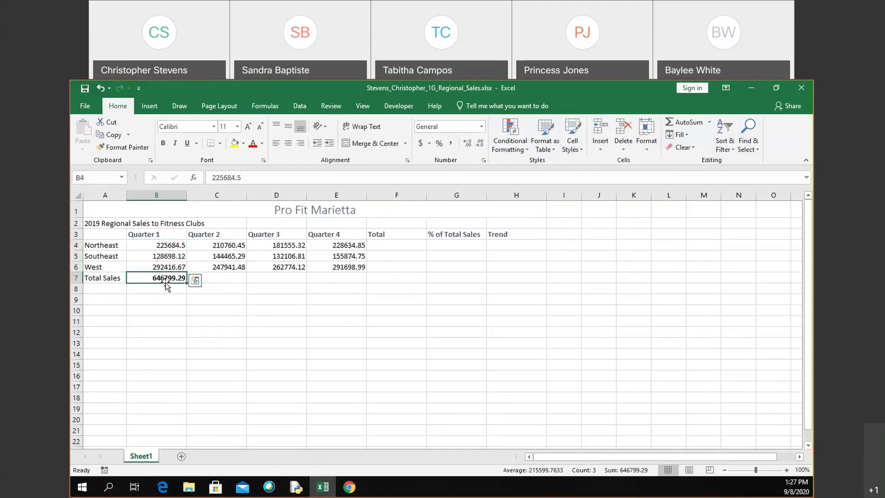
left_click(232, 278)
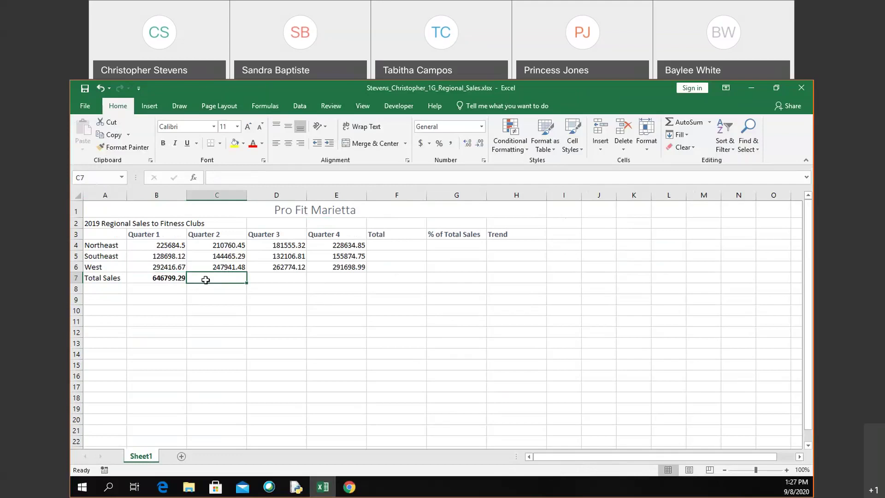
key("alt+equal")
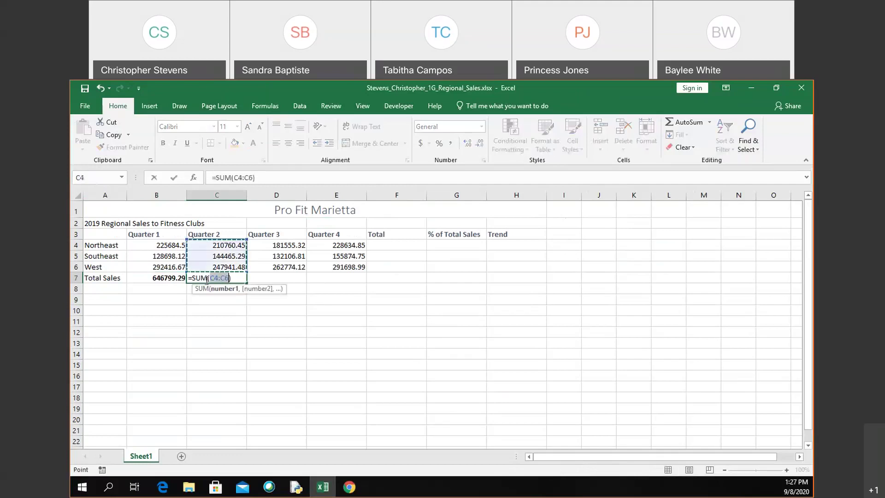
key("ctrl+Return")
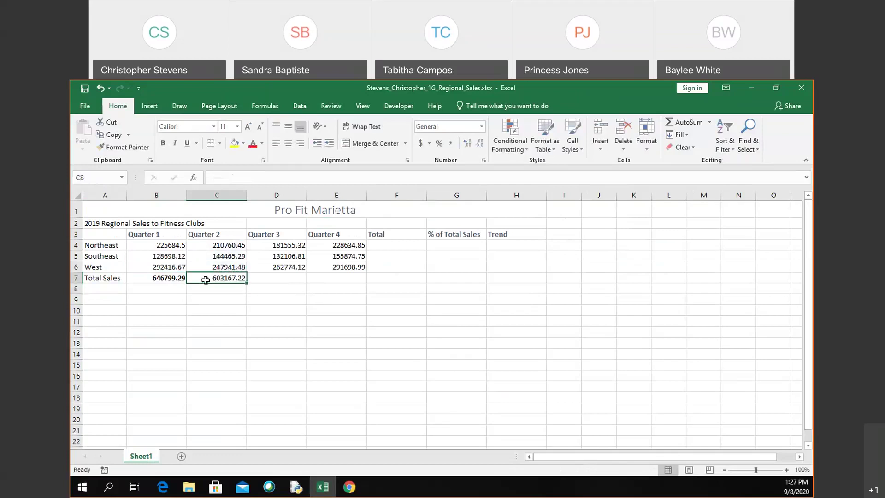
left_click(163, 143)
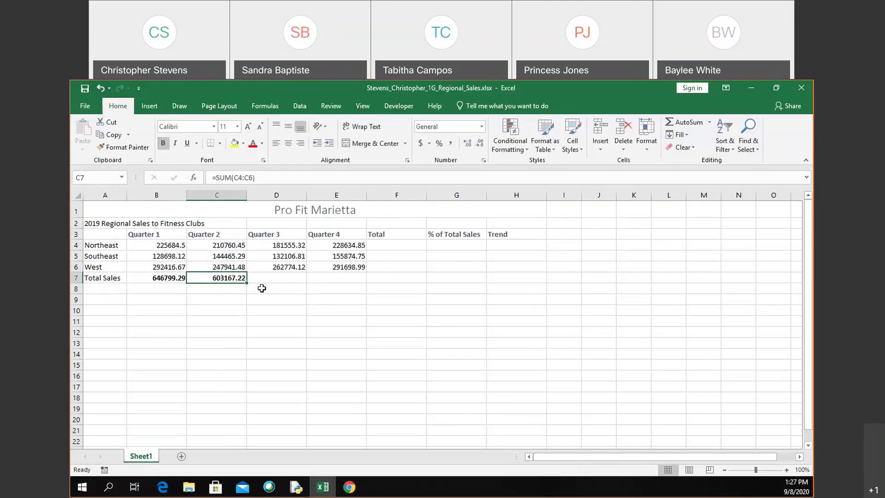
left_click(172, 289)
Step: Fill the C7 total formula across to D7 and E7 for Quarters 3 and 4
left_click_drag(208, 282, 152, 288)
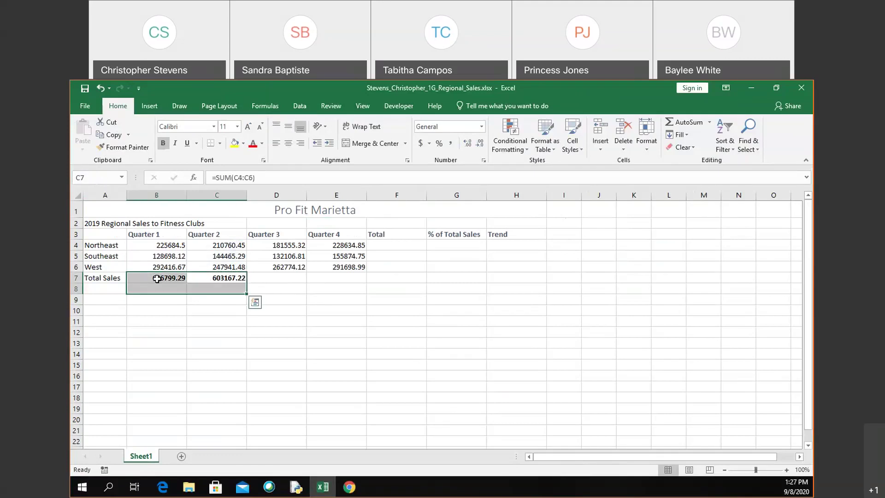
left_click(158, 278)
left_click(203, 278)
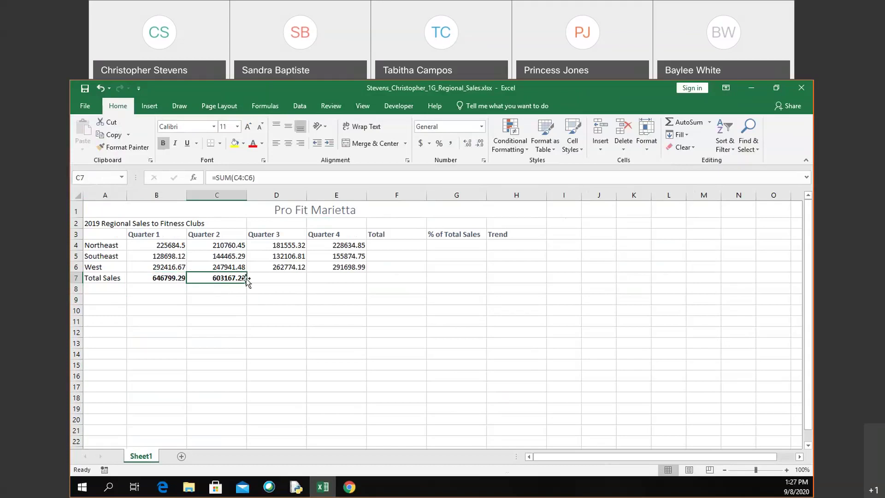
left_click_drag(246, 281, 246, 281)
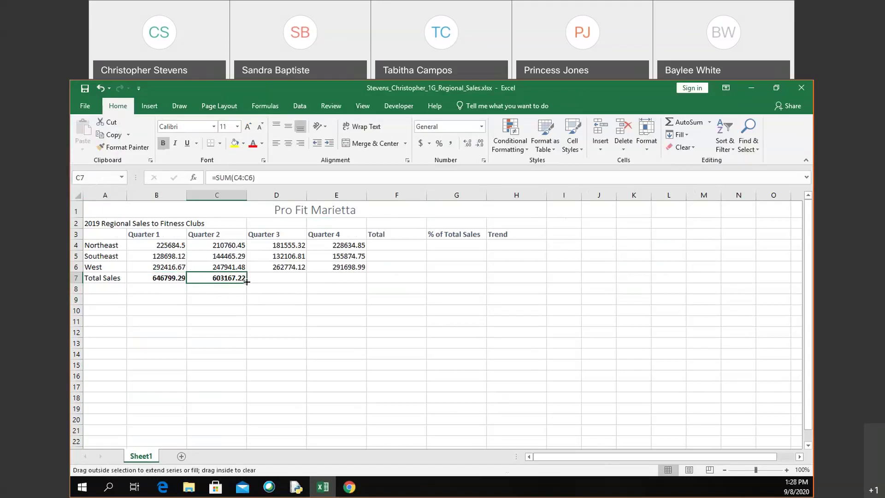
left_click_drag(246, 282, 343, 278)
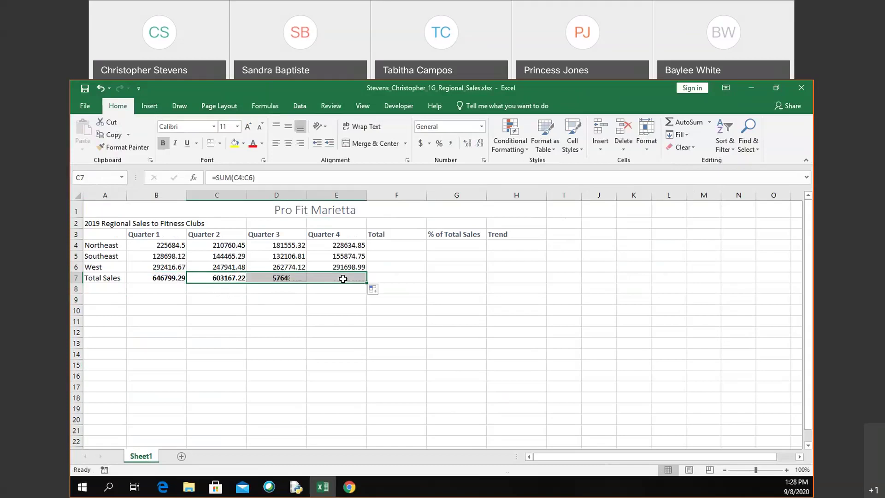
Step: Check D7's =SUM(D4:D6) formula and switch the sheet to show formulas with Ctrl+`
double_click(269, 277)
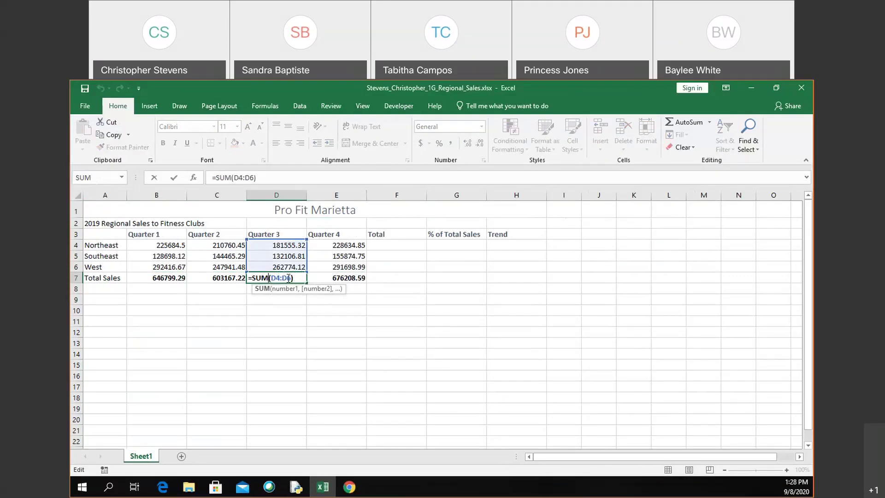
key("ctrl+Return")
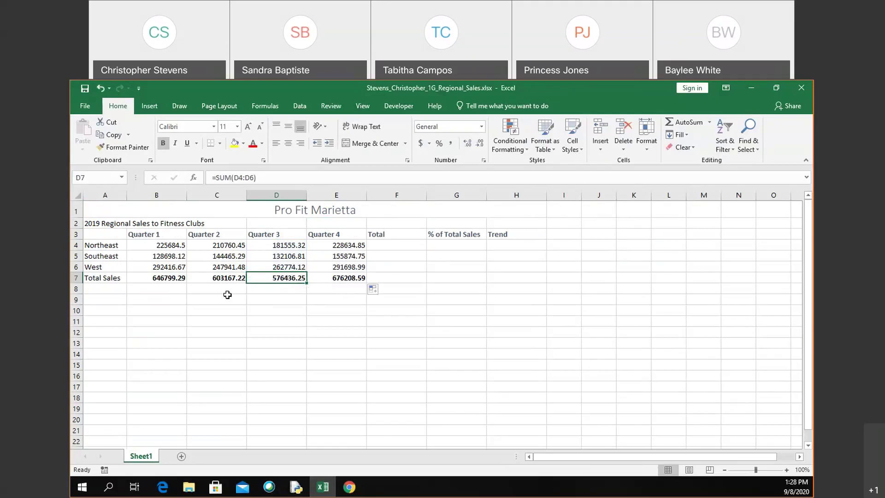
key("alt")
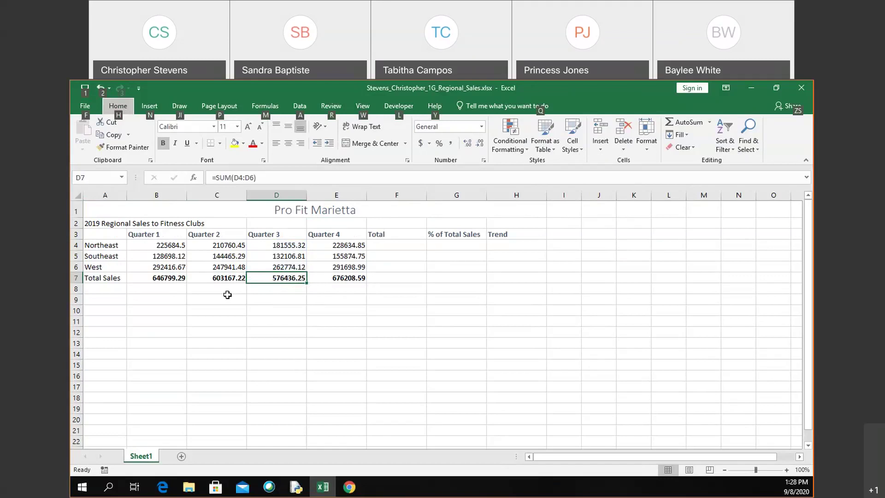
left_click(228, 295)
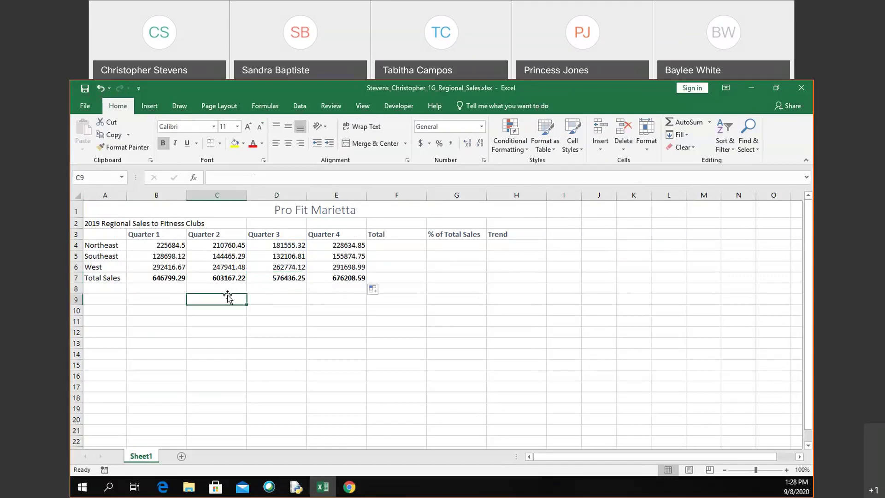
key("ctrl+grave")
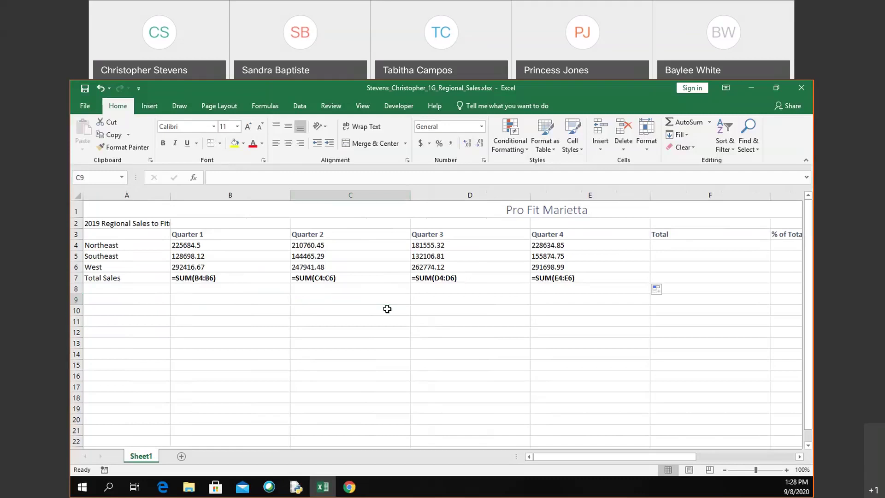
Step: Toggle Show Formulas with Ctrl+` several times, ending with the row 7 totals shown as values
key("ctrl+grave")
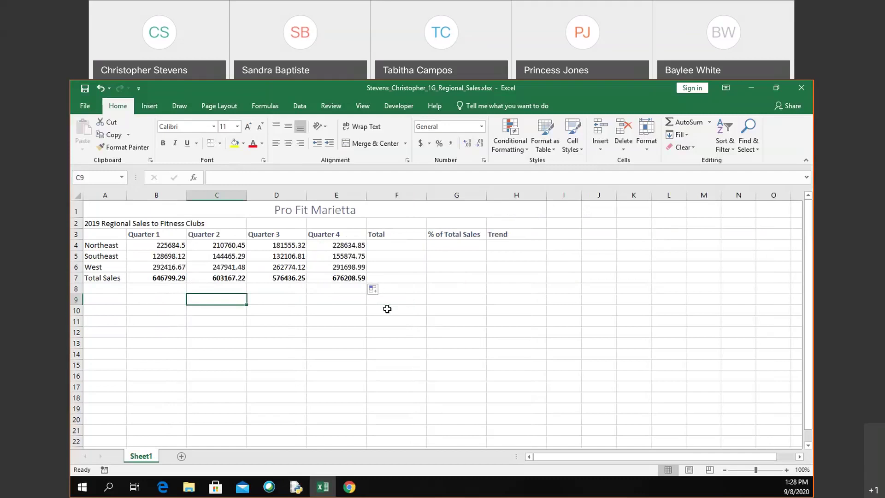
key("ctrl+grave")
key("ctrl+grave")
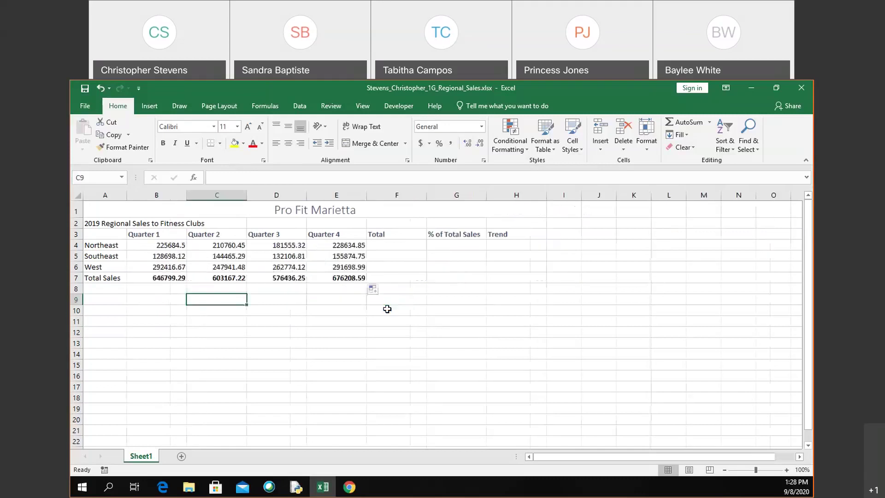
key("ctrl+grave")
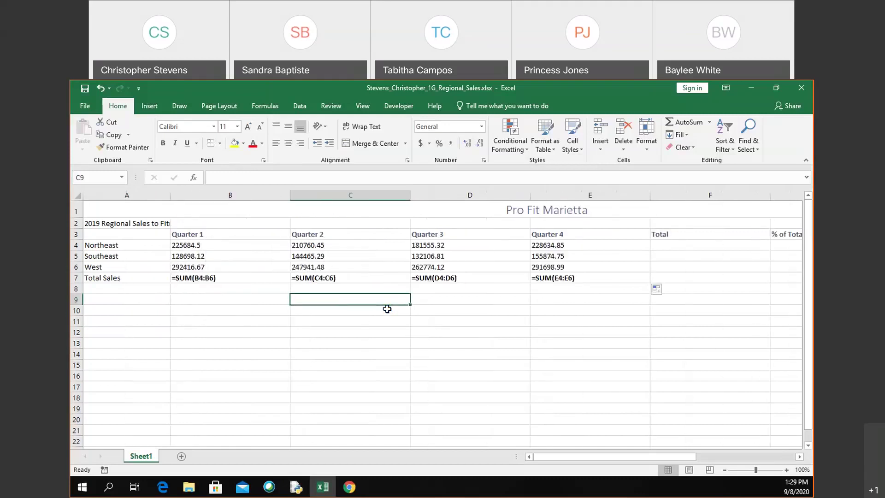
key("ctrl+grave")
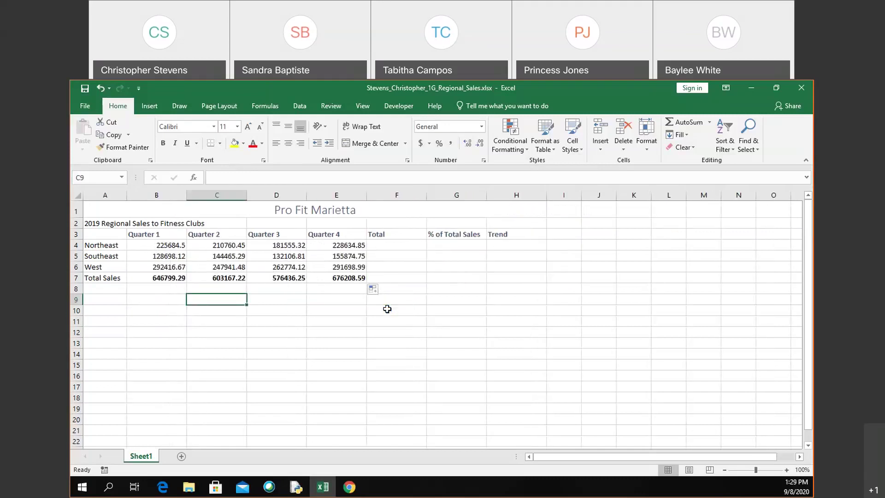
key("ctrl+grave")
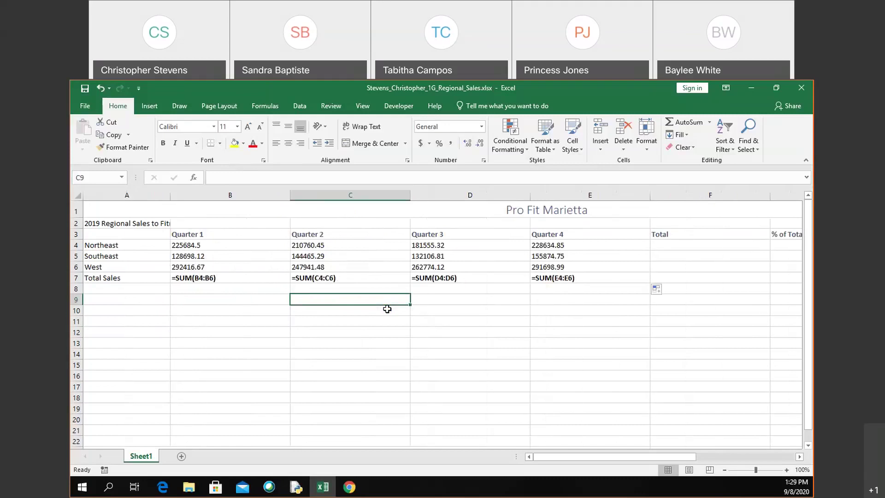
key("ctrl+grave")
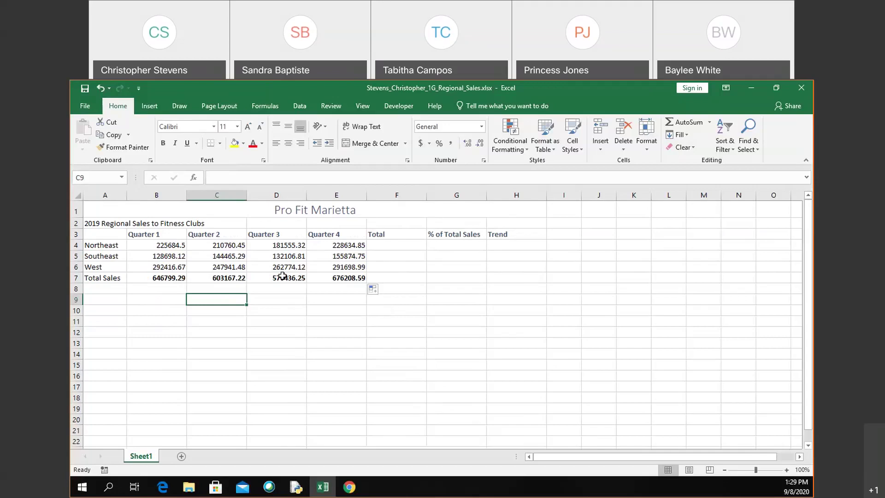
left_click(158, 249)
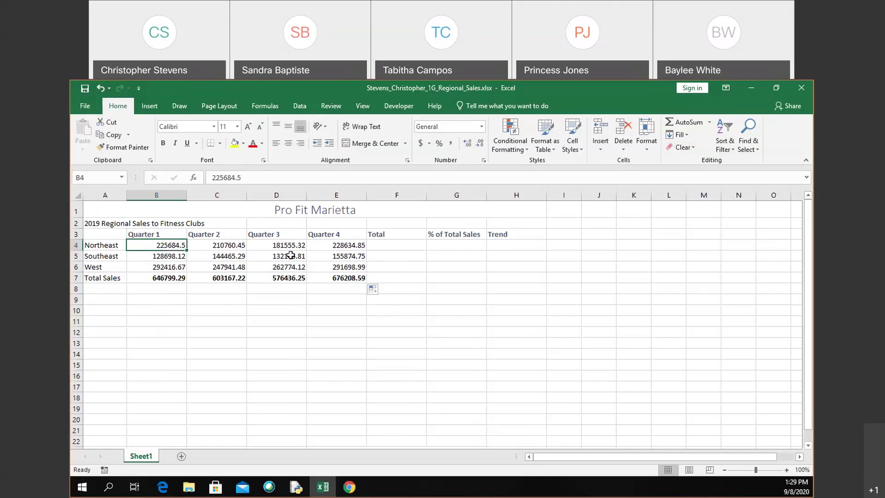
key("shift+Right")
key("shift+Right")
key("shift+Right")
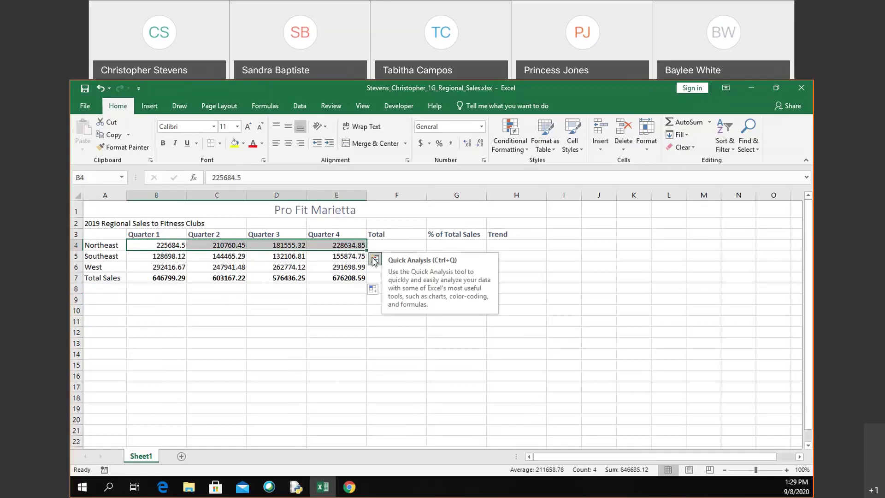
left_click(374, 259)
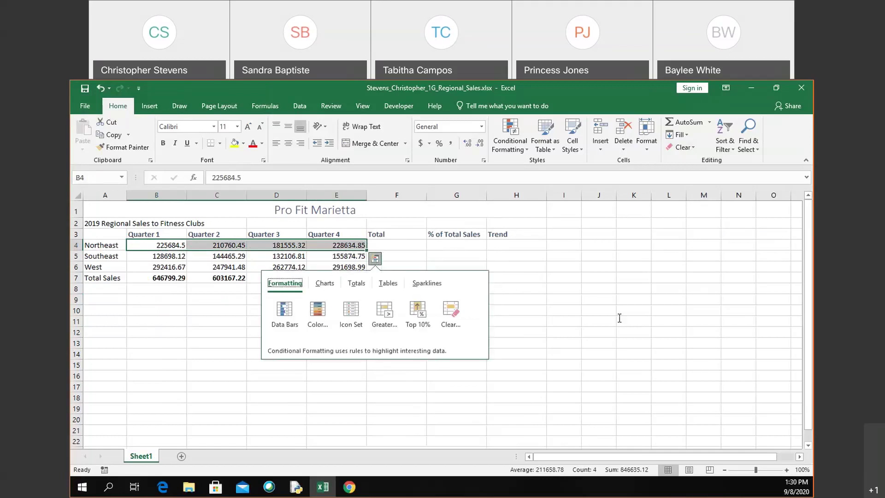
left_click(809, 283)
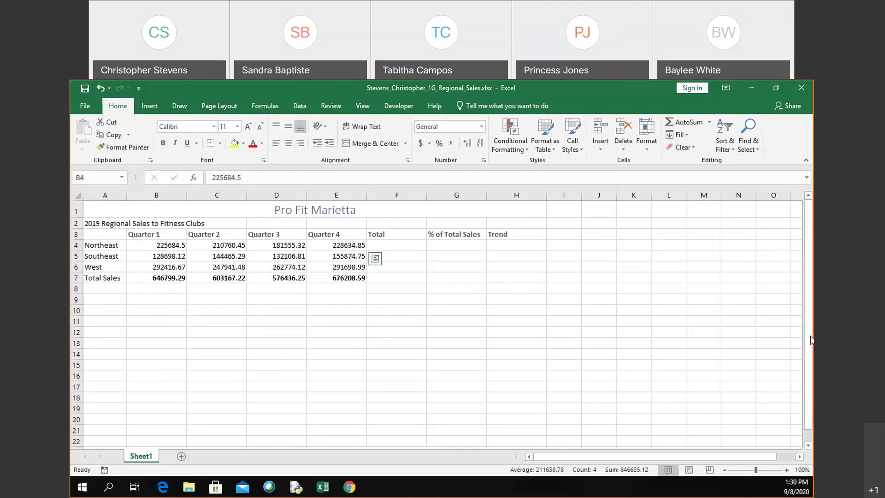
left_click(378, 277)
left_click(349, 287)
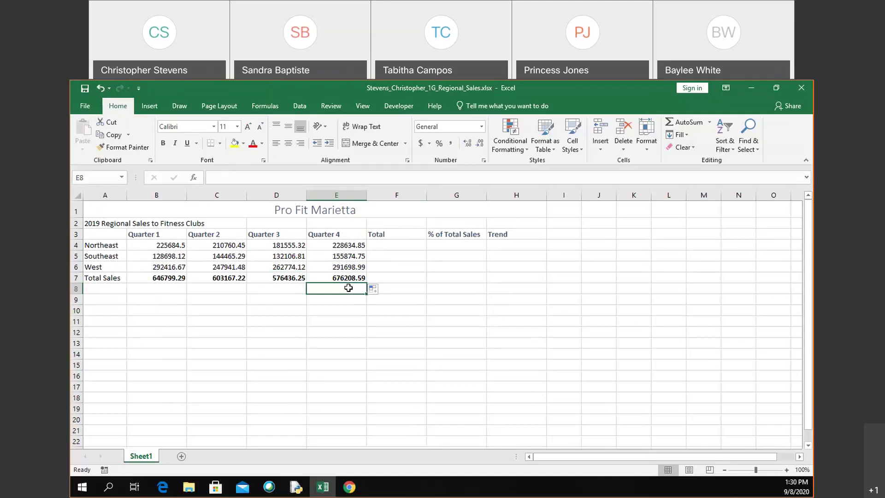
key("ctrl+grave")
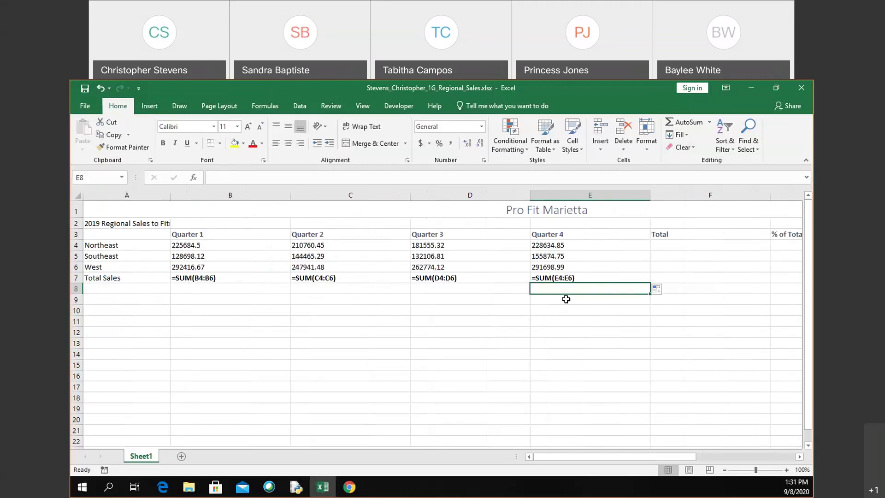
key("ctrl+grave")
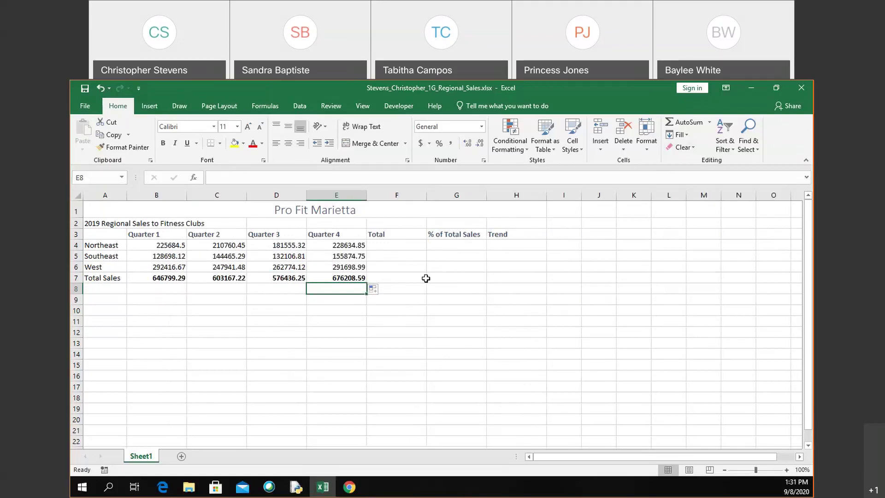
left_click(286, 273)
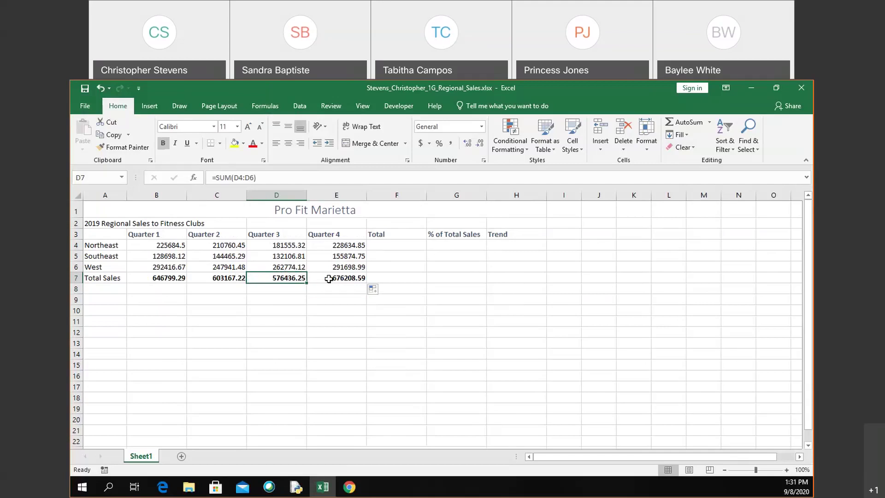
left_click(237, 280)
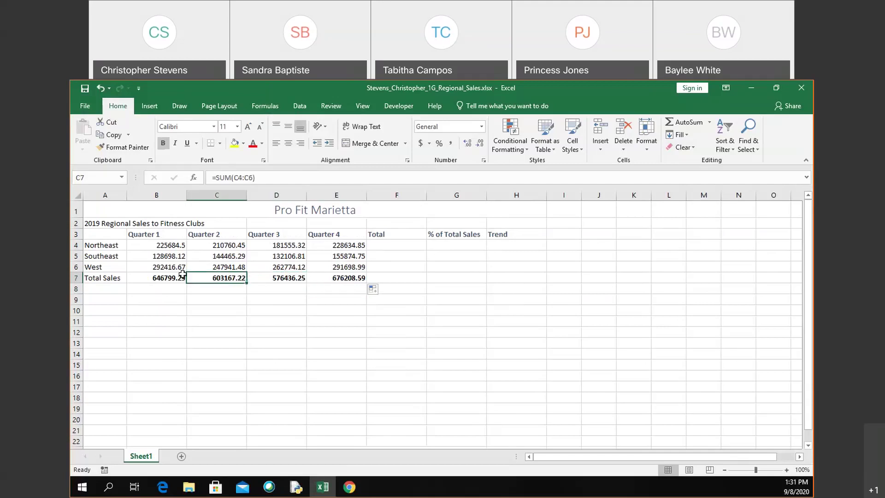
left_click(177, 278)
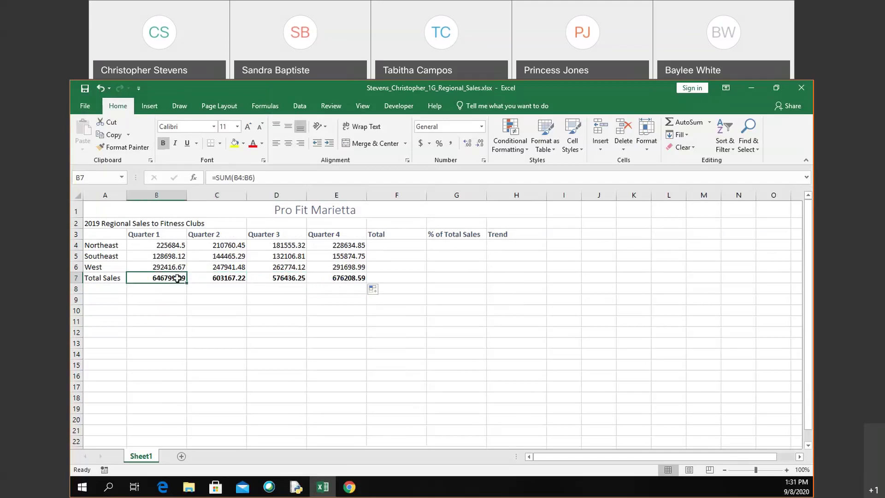
double_click(178, 278)
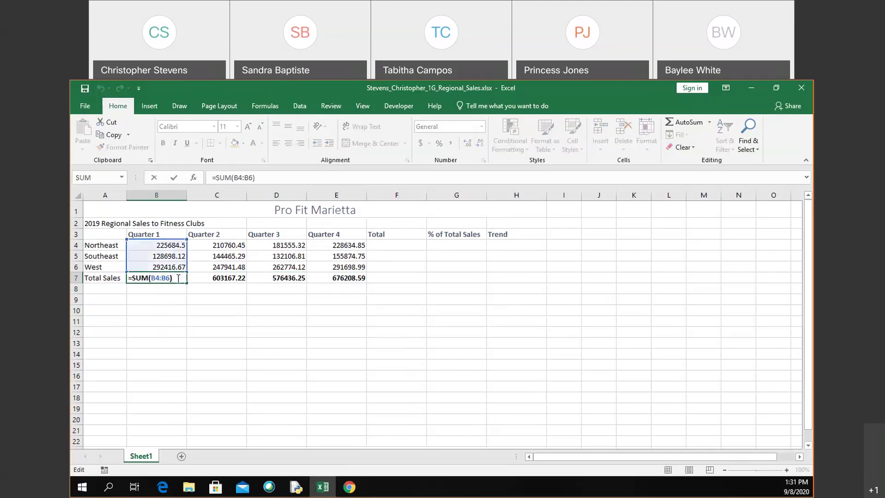
key("Escape")
left_click(231, 282)
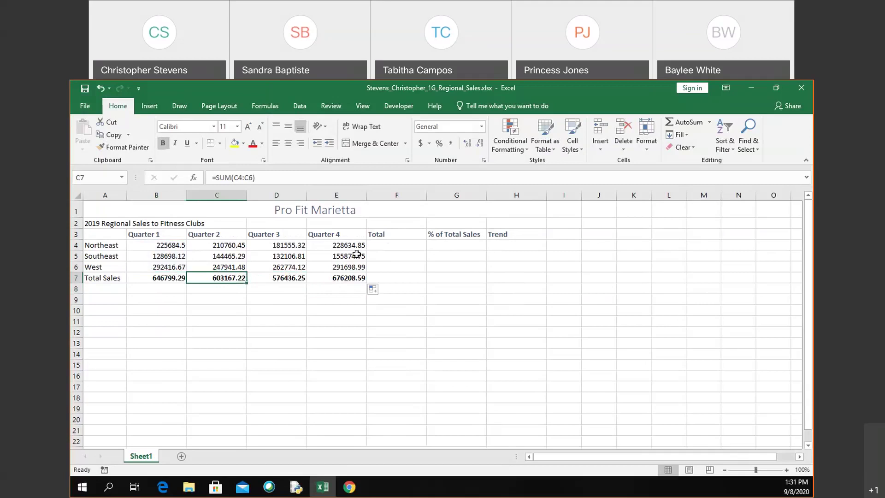
left_click(388, 247)
Step: Select Northeast's B4:E4 and add a row Sum into F4 through Quick Analysis Totals
left_click(164, 246)
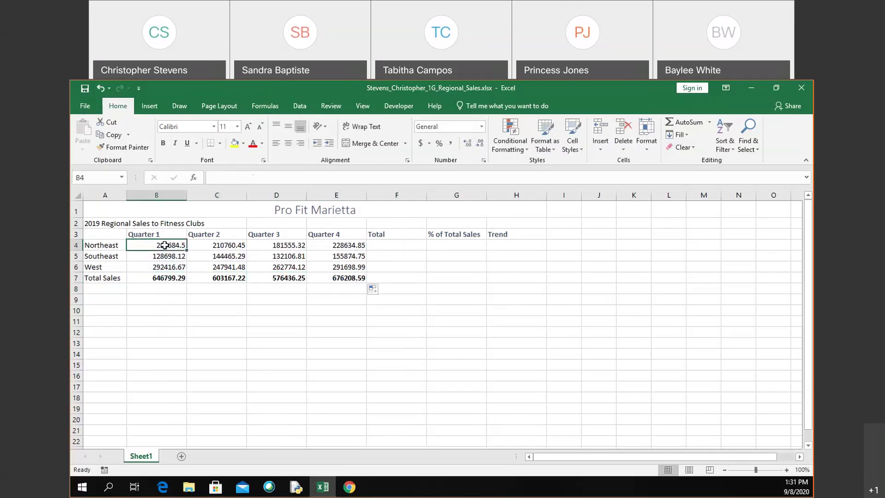
key("shift+Right")
key("shift+Right")
key("shift+Right")
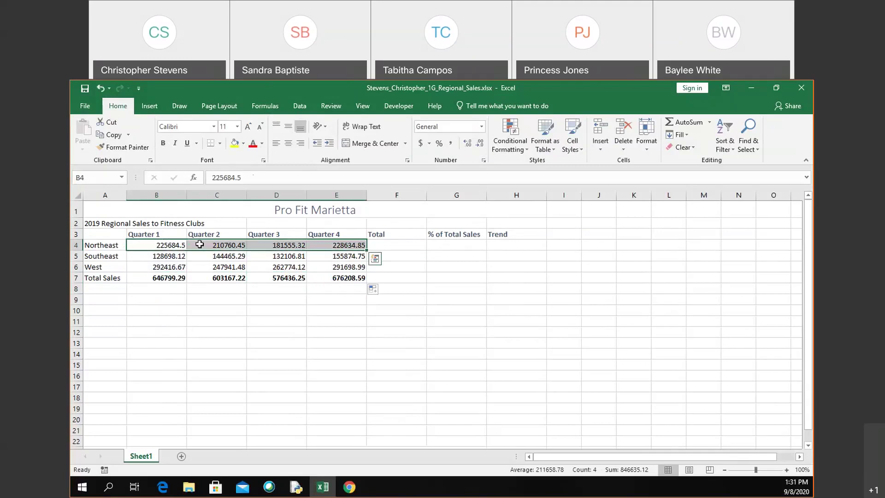
left_click(373, 289)
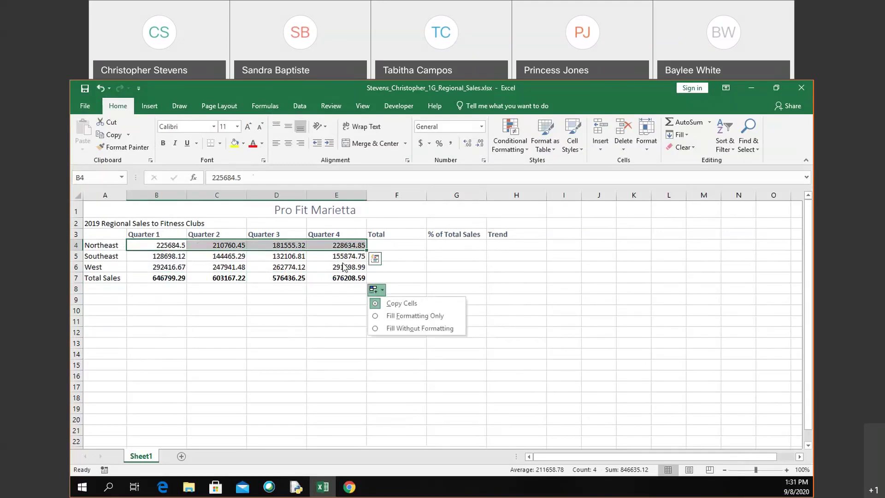
left_click(376, 260)
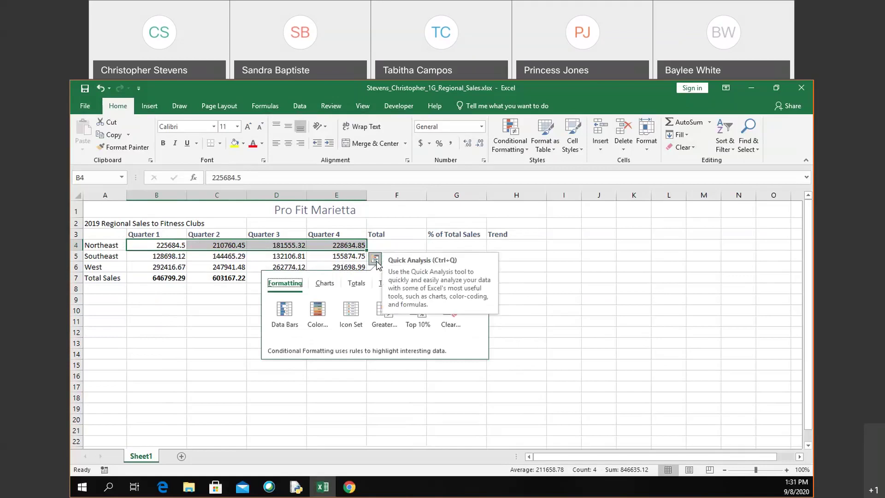
left_click(364, 283)
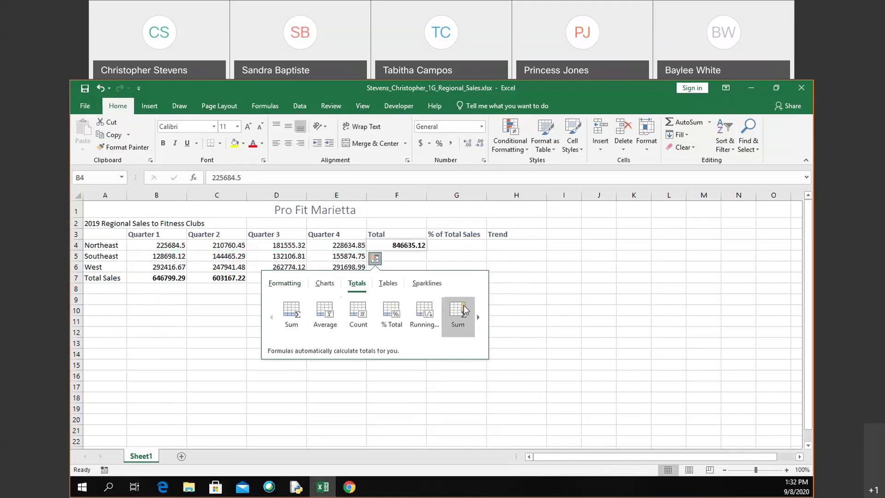
left_click(463, 305)
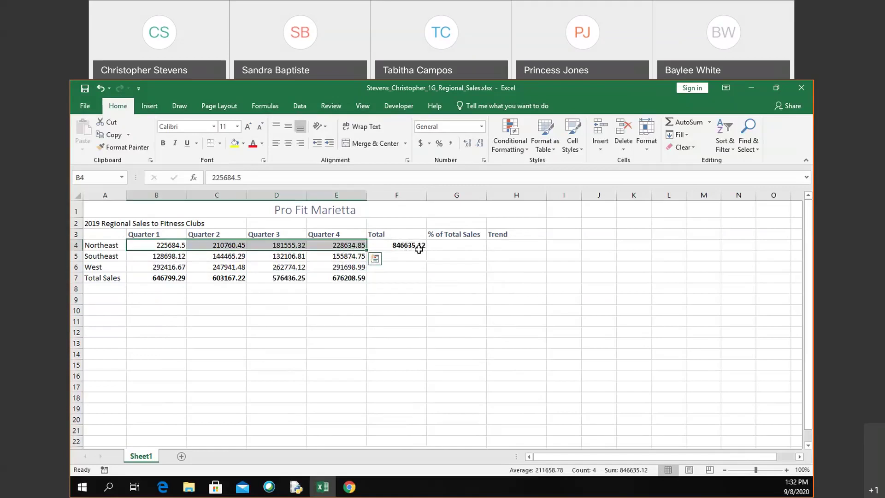
Step: Check F4's =SUM(B4:E4) formula, then select the Southeast total cell F5
left_click(418, 246)
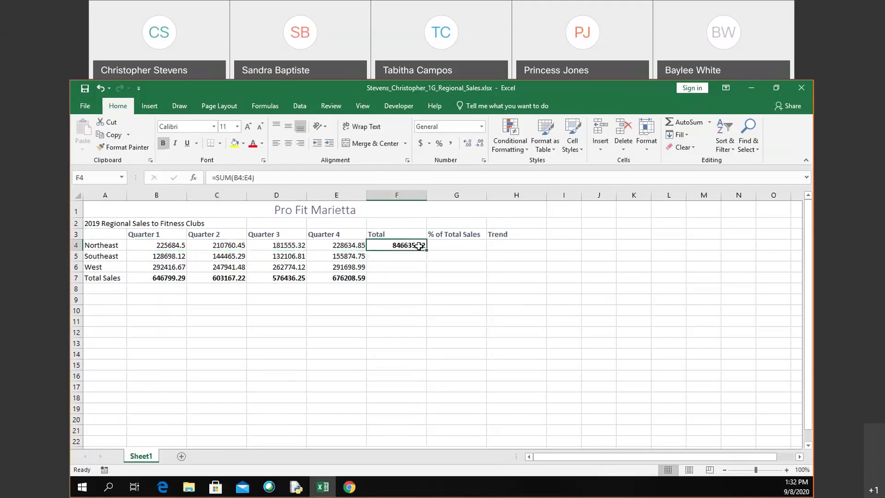
double_click(419, 246)
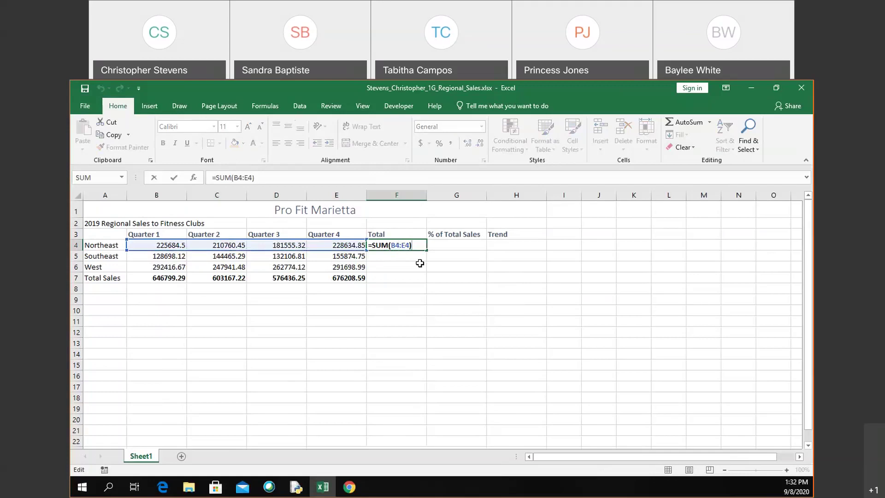
key("ctrl+Return")
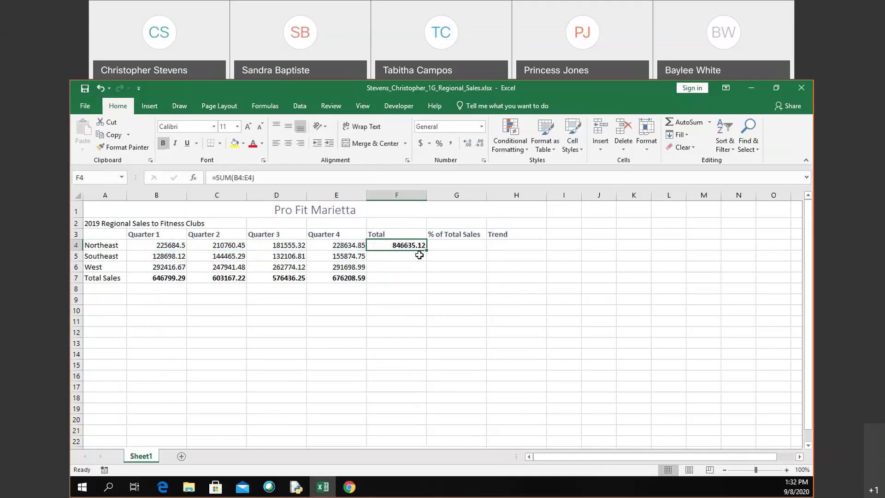
left_click(419, 255)
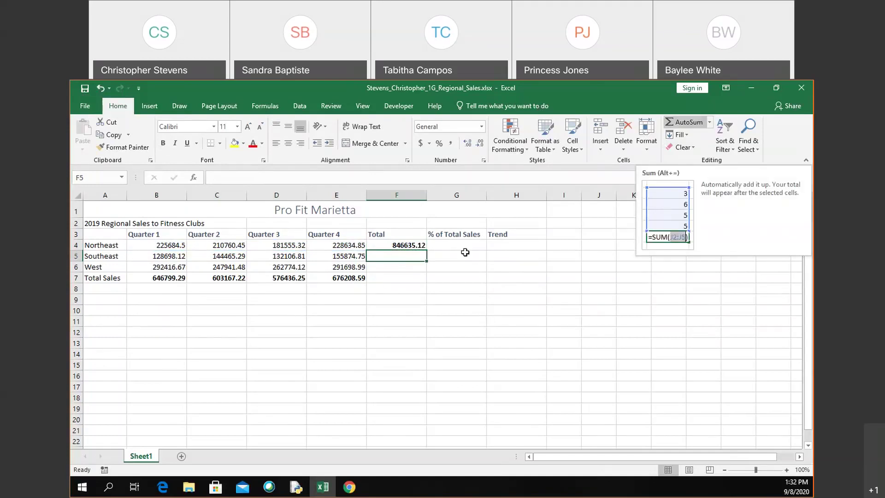
Step: AutoSum Southeast B5:E5 into bold F5 (561144.97), then fill the formula down through F7
left_click(182, 258)
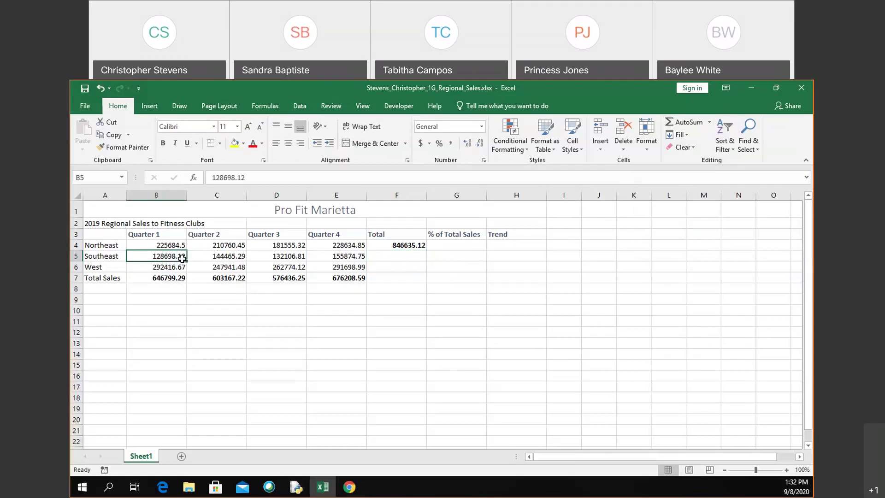
left_click_drag(182, 258, 350, 257)
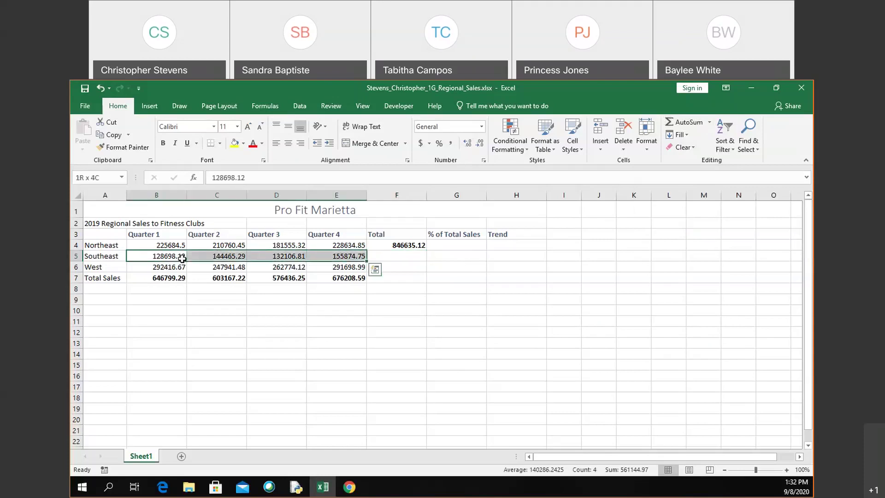
left_click(687, 123)
left_click(402, 253)
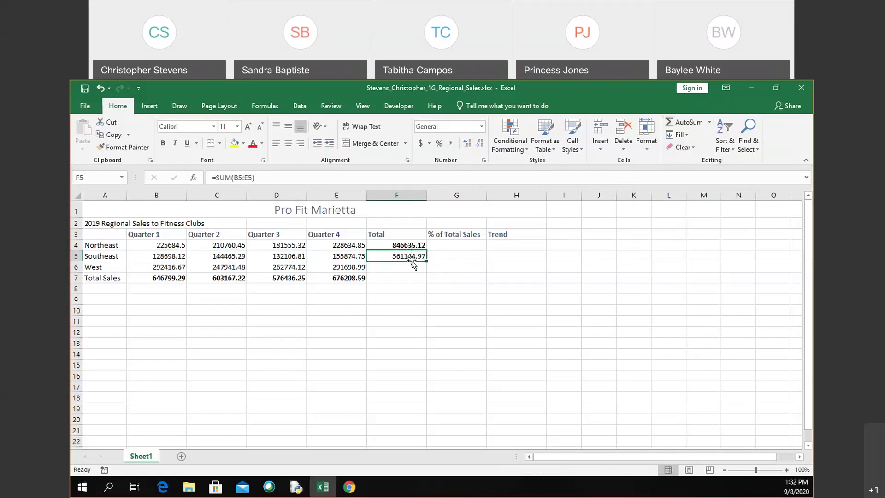
left_click(164, 144)
left_click_drag(425, 262, 425, 262)
left_click_drag(428, 262, 424, 279)
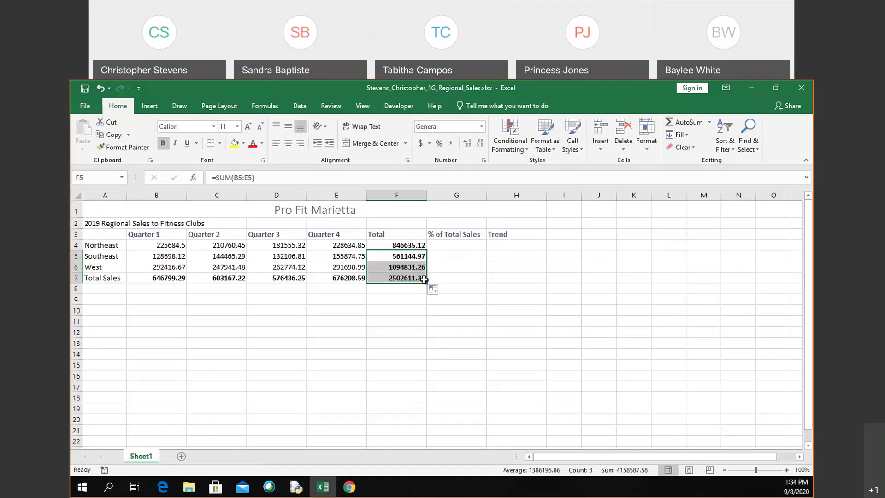
Step: Apply Accounting format with dollar signs to the Northeast values B4:F4, e.g. $ 846,635.12
left_click(279, 296)
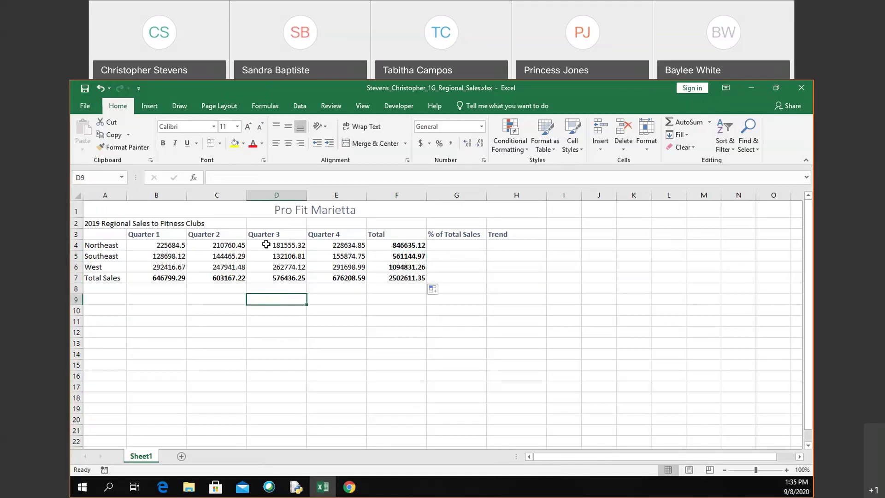
left_click(158, 244)
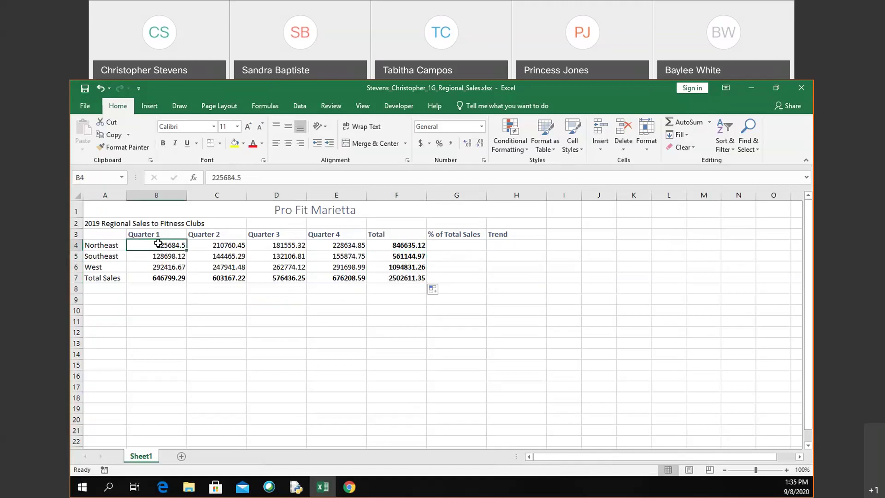
key("shift+Right")
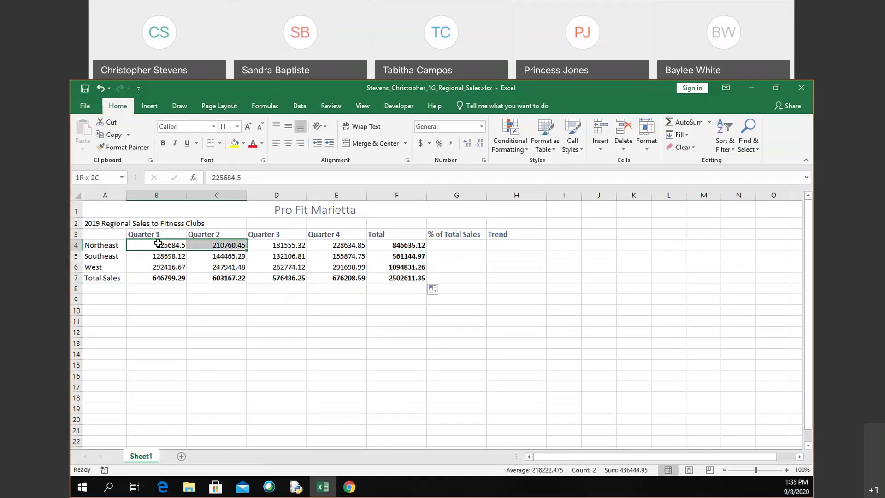
key("shift+Right")
key("shift+Right")
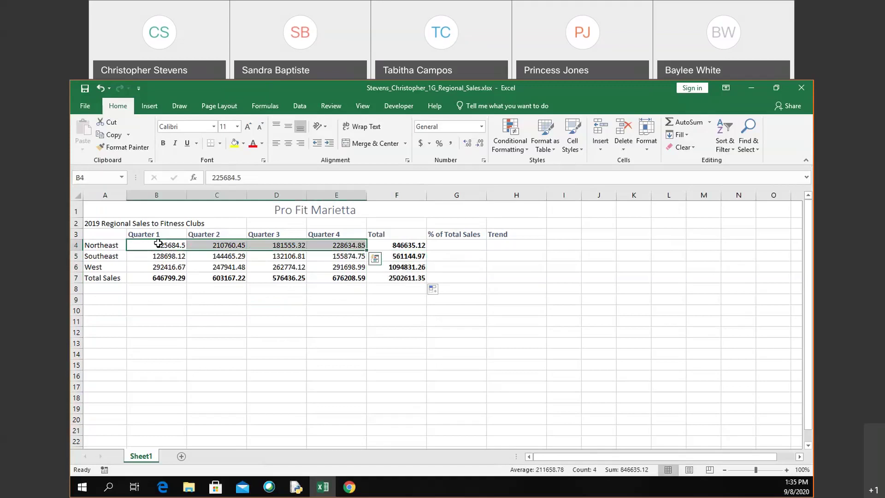
key("shift+Right")
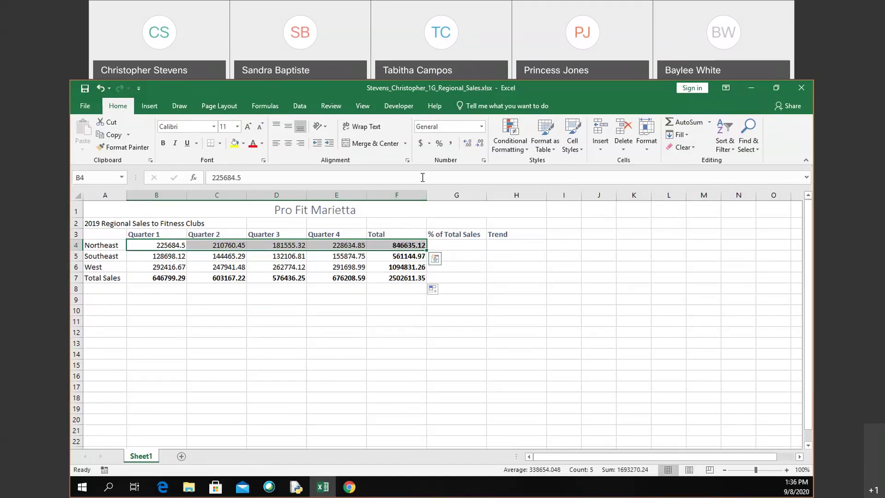
left_click(421, 145)
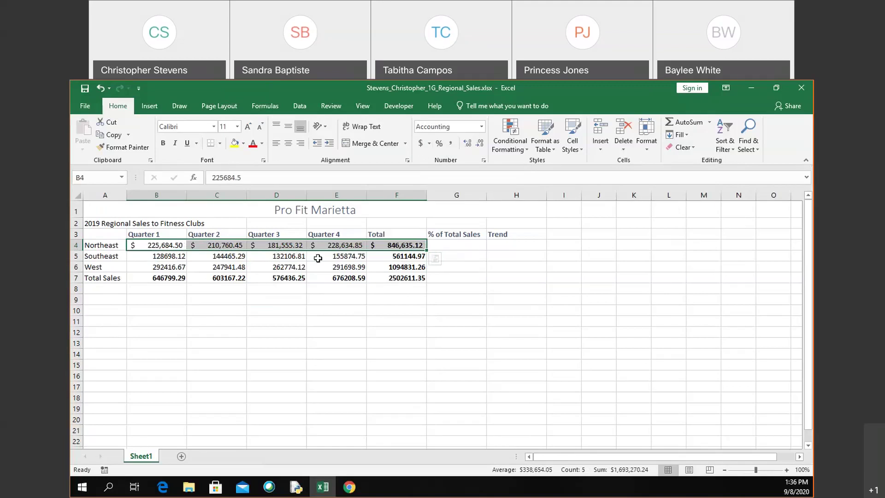
Step: Apply Comma Style to the Southeast values B5:F5, e.g. 561,144.97
left_click(177, 254)
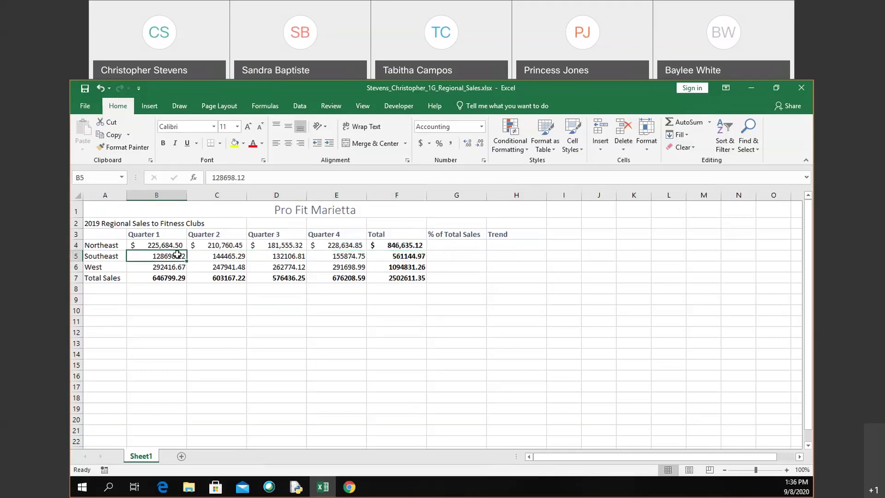
key("shift+Right")
key("shift+Right")
key("shift+Right")
key("shift+Right")
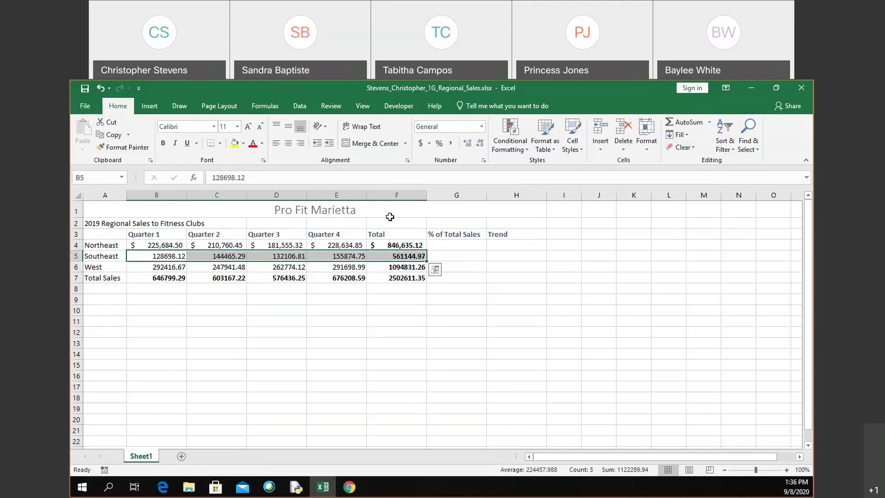
left_click(450, 142)
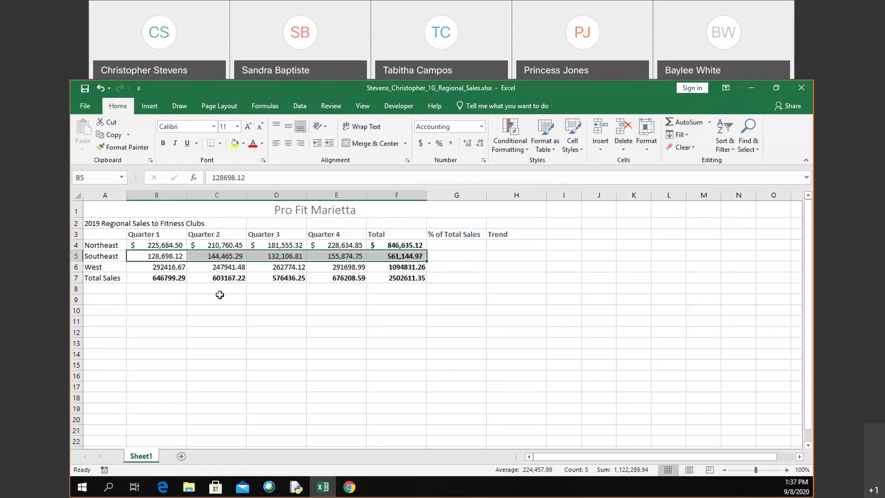
left_click(180, 278)
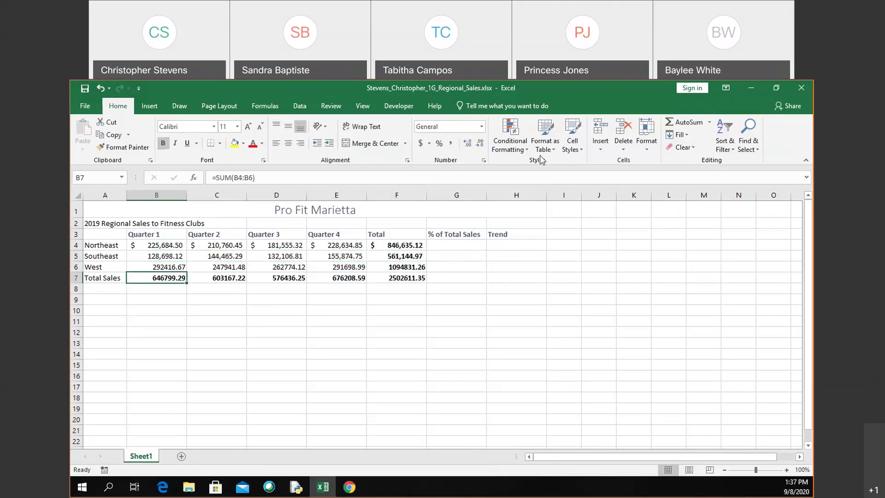
left_click(572, 150)
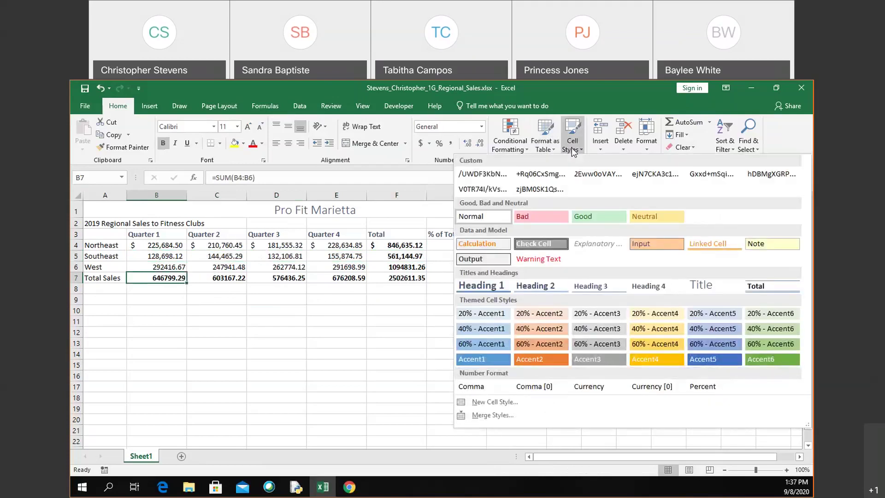
left_click(571, 136)
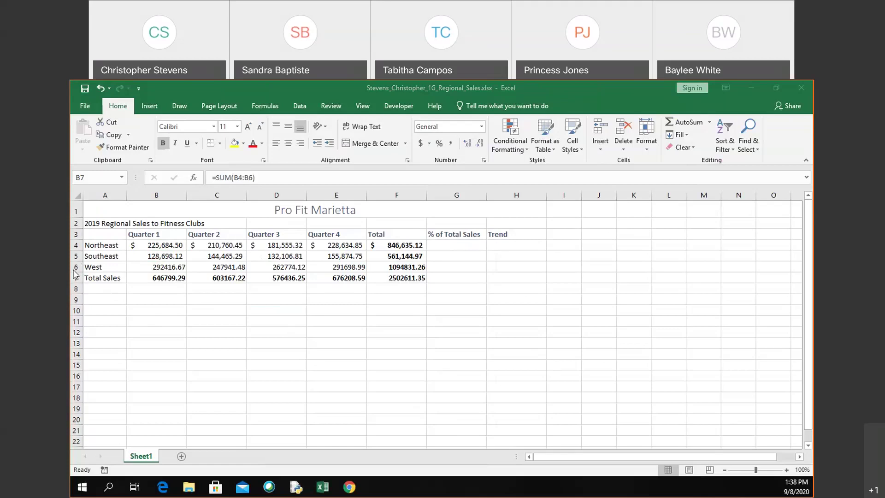
Step: Insert a blank sheet row 6 above West with Insert Sheet Rows
left_click(75, 270)
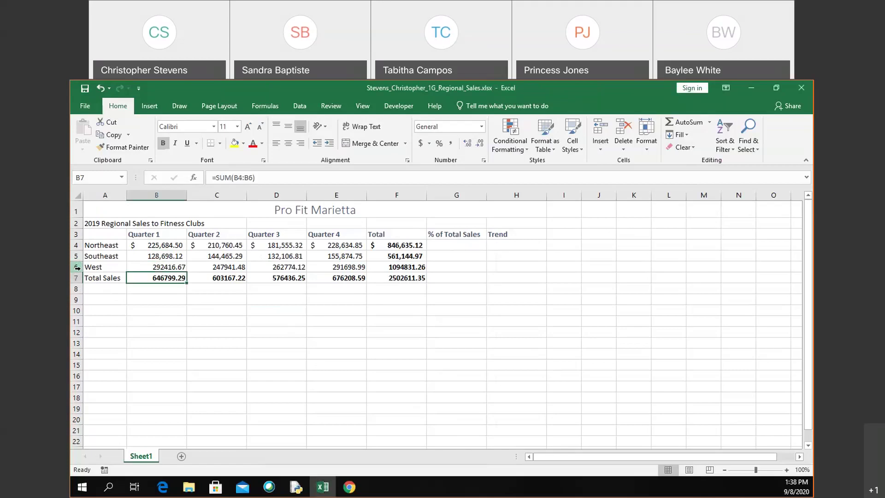
left_click(77, 267)
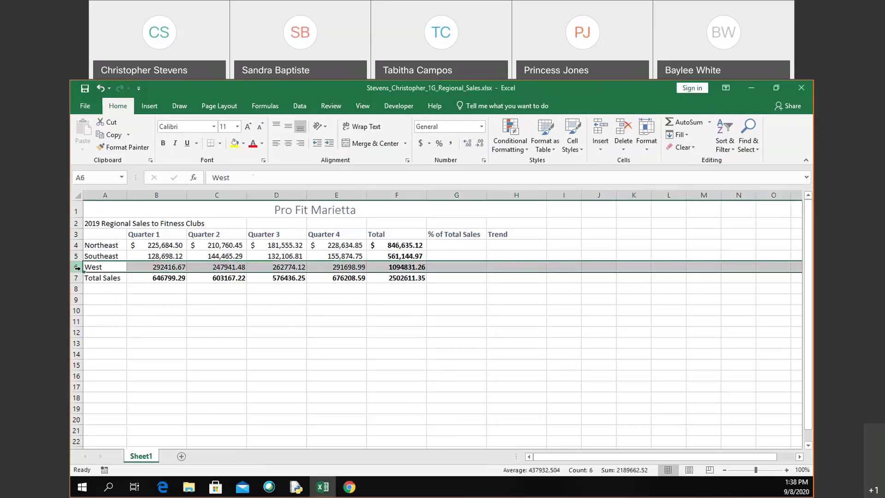
right_click(78, 267)
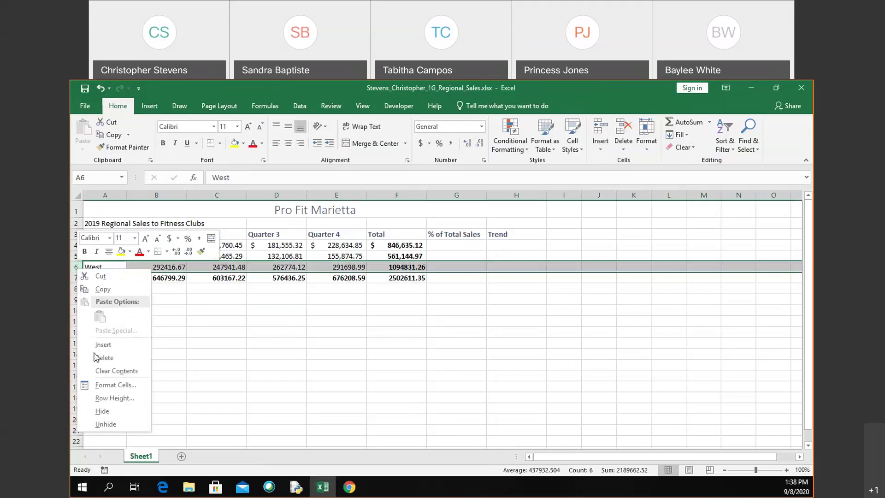
key("Escape")
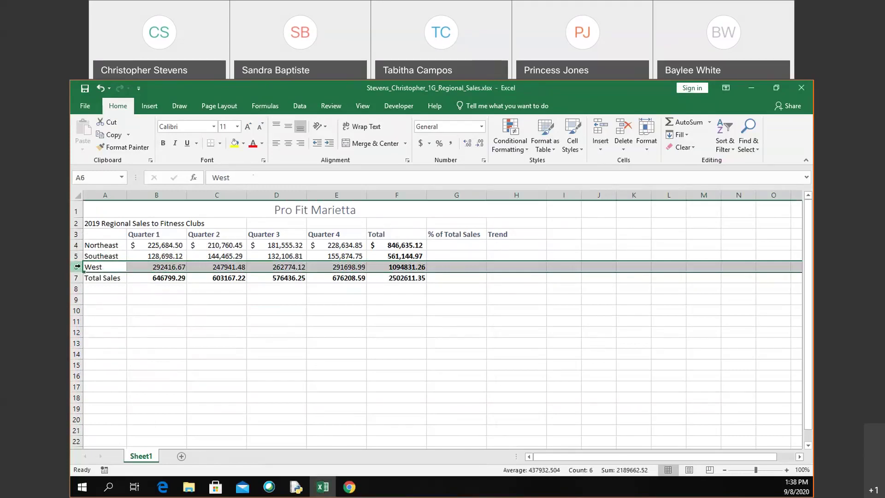
right_click(77, 267)
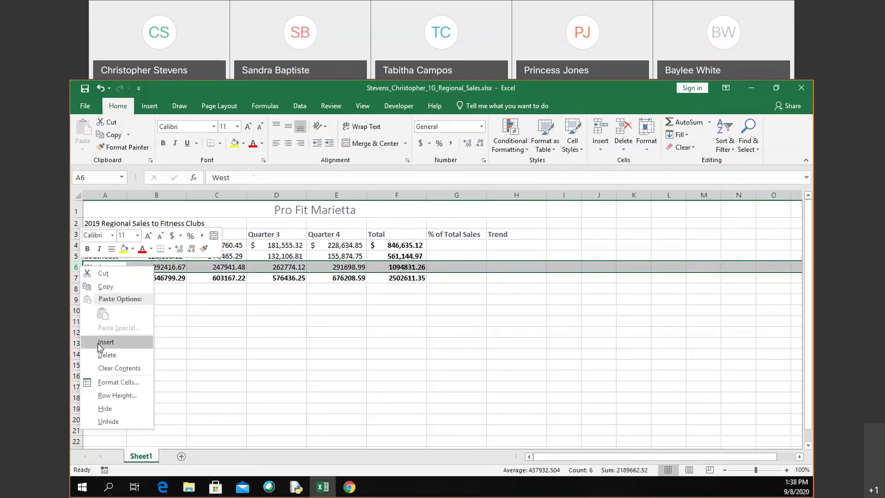
left_click(74, 264)
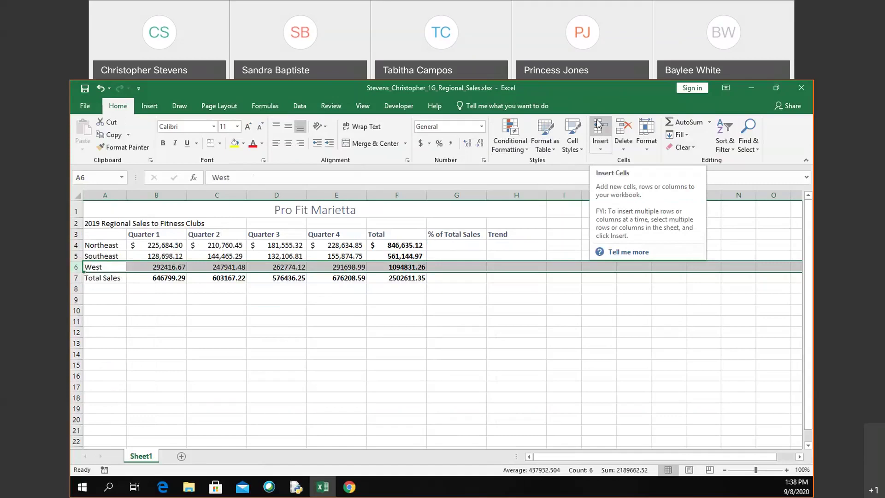
left_click(601, 150)
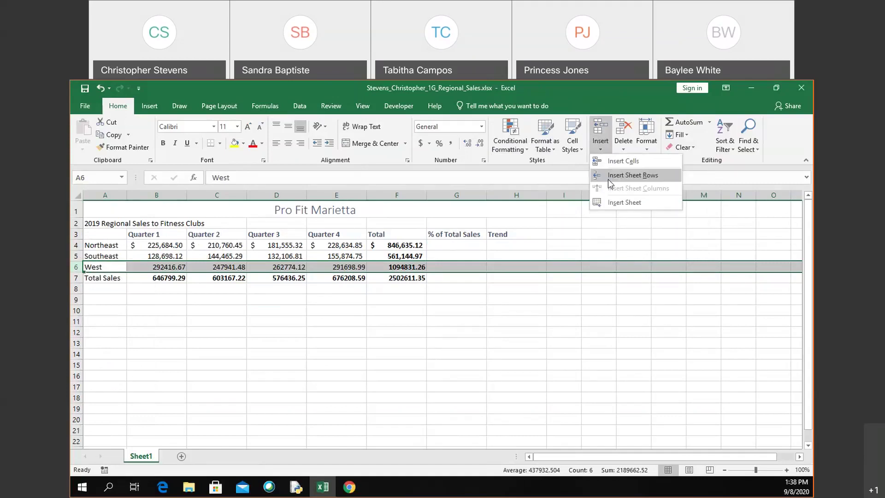
left_click(608, 177)
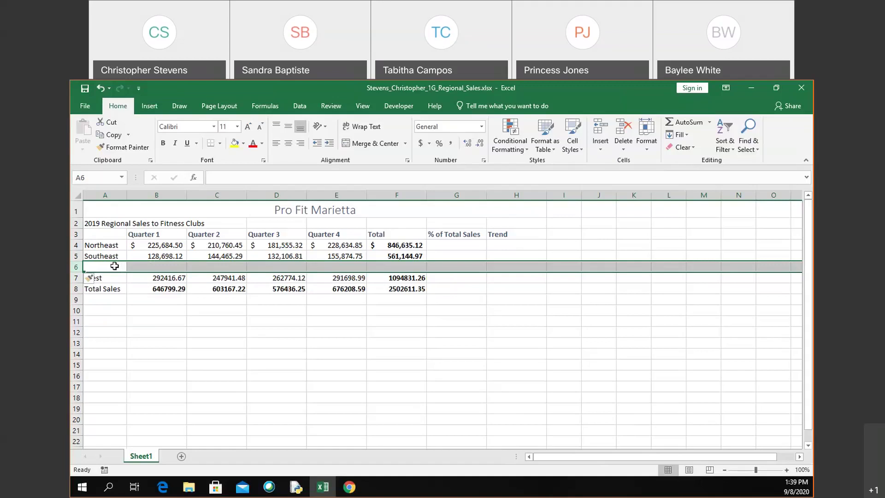
Step: Enter Midwest in A6 with quarterly sales 110,985.45, 118,674.91, 100,548.50 and 120,621.17
left_click(114, 266)
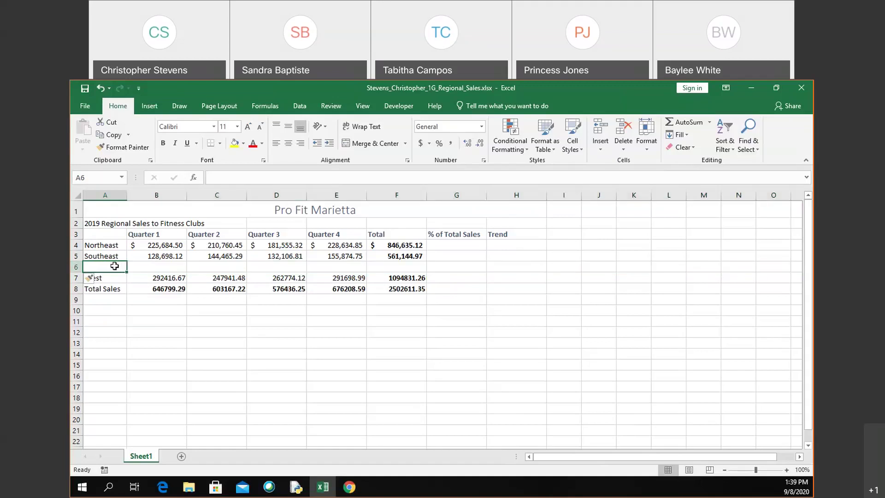
type("Mi")
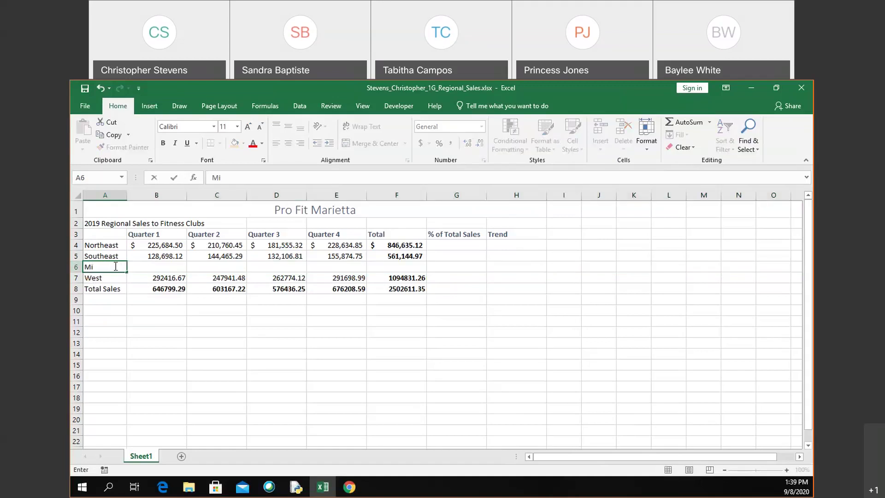
type("dwest")
key("Tab")
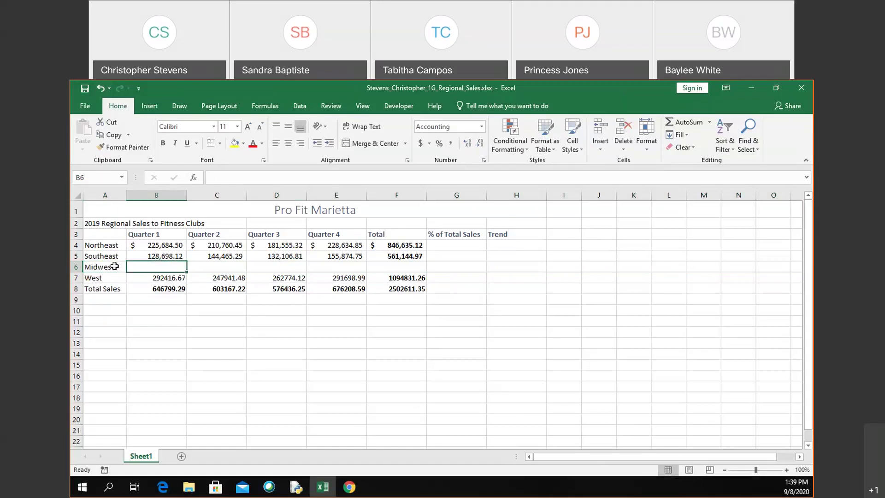
type("11")
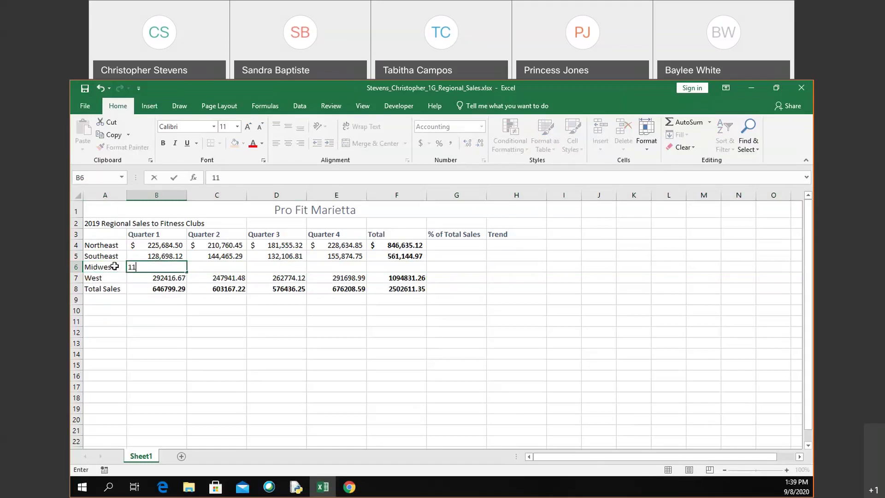
type("0985.45")
key("Tab")
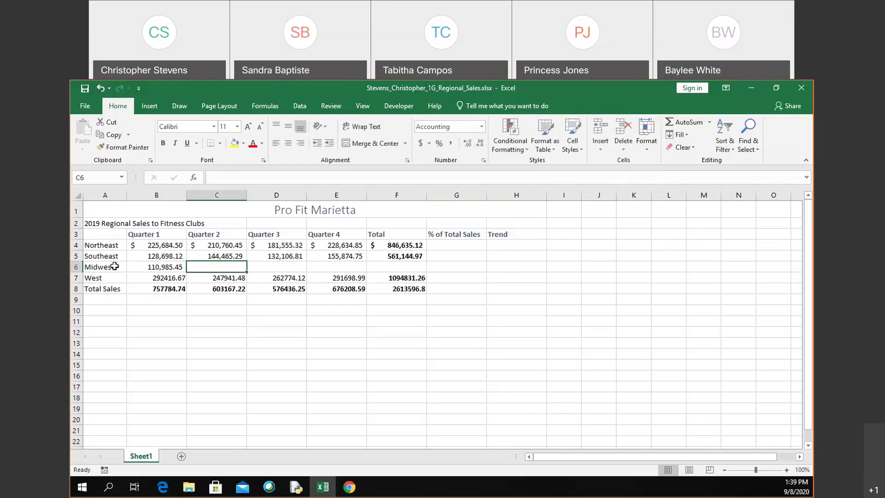
type("118")
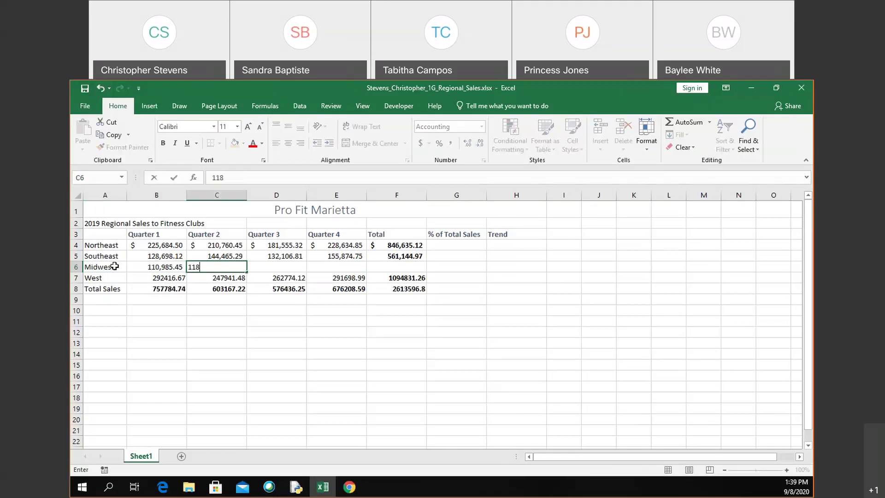
type(",674.91")
key("Return")
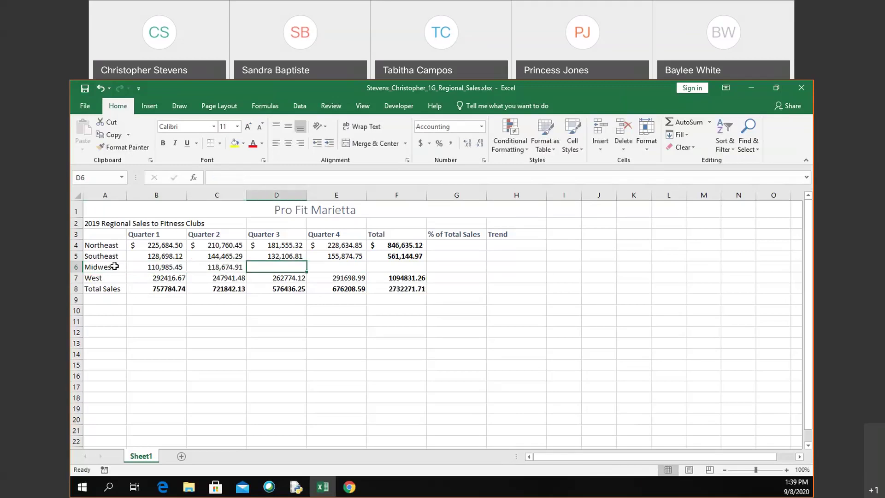
type("1")
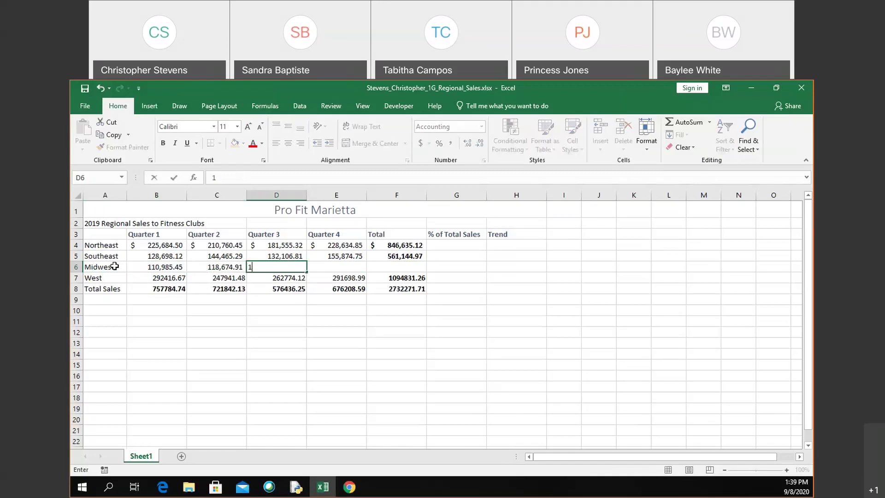
type("00548.5")
key("Tab")
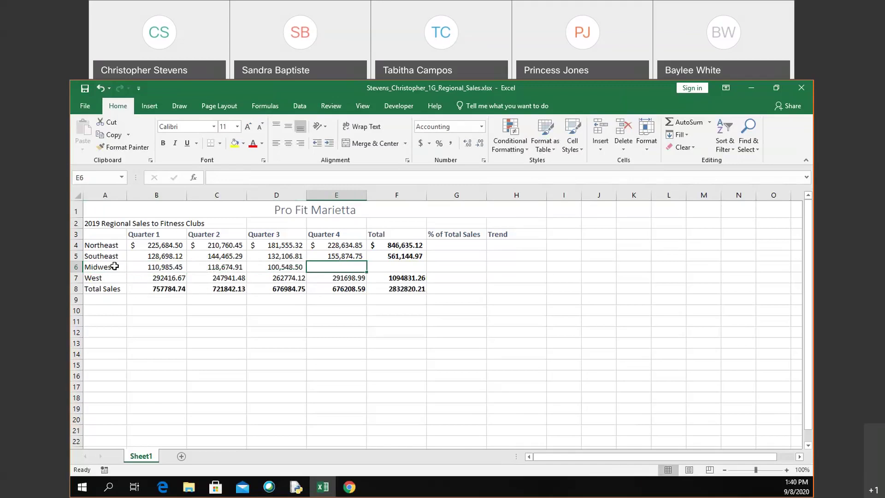
type("1206")
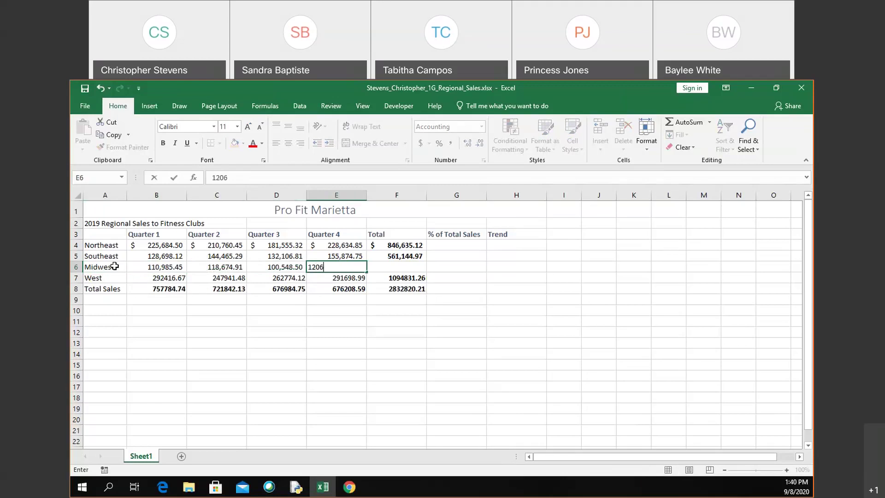
type("21.17")
key("Tab")
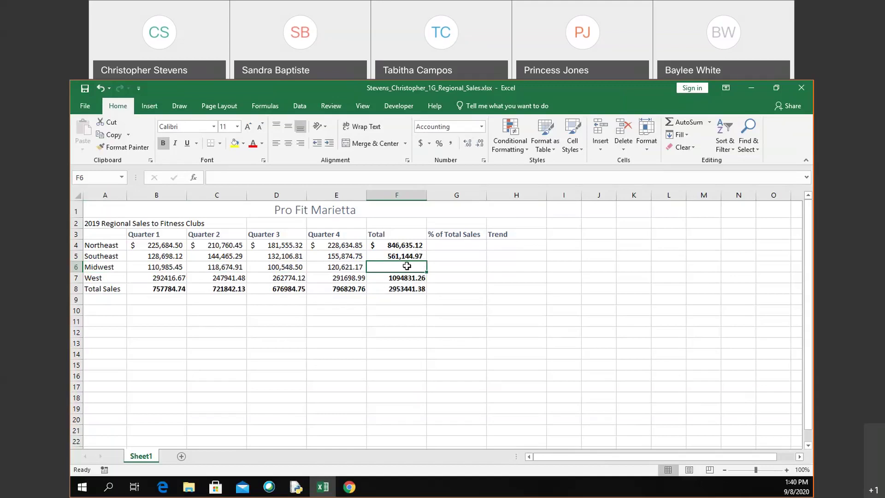
Step: Copy the SUM formula from F5 down to F6, giving a Midwest total of 450,830.03
left_click(421, 254)
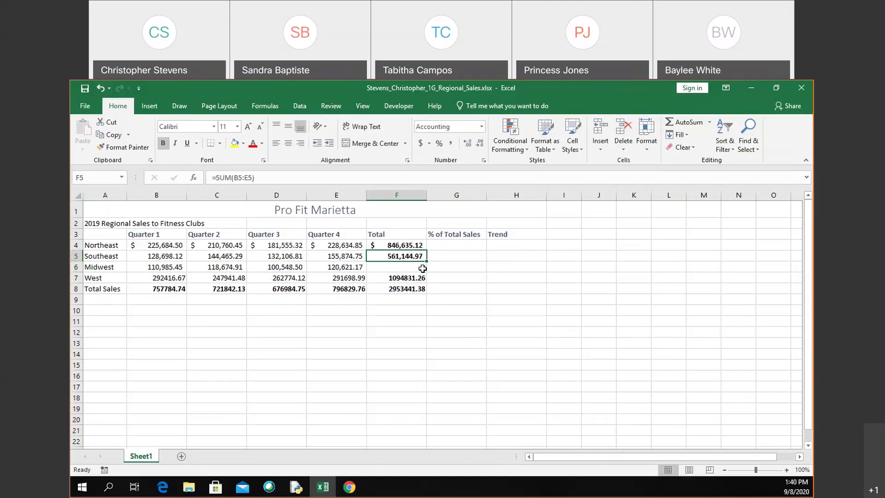
left_click_drag(425, 262, 425, 270)
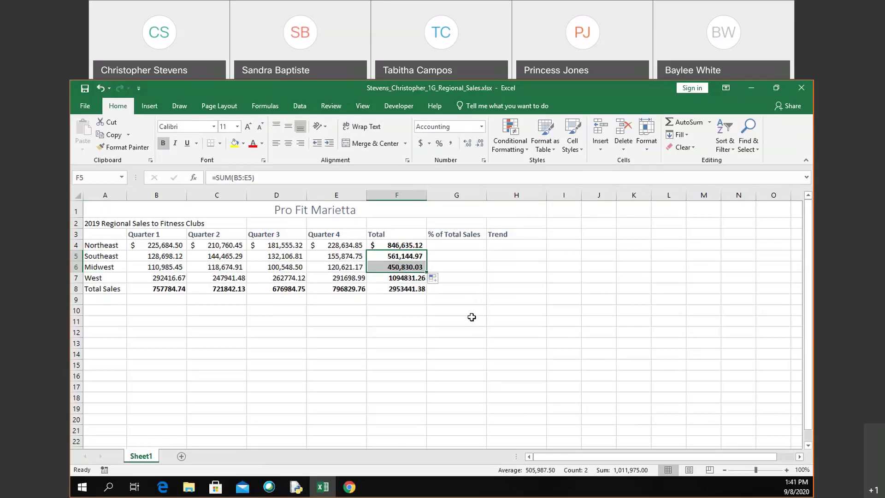
left_click(470, 242)
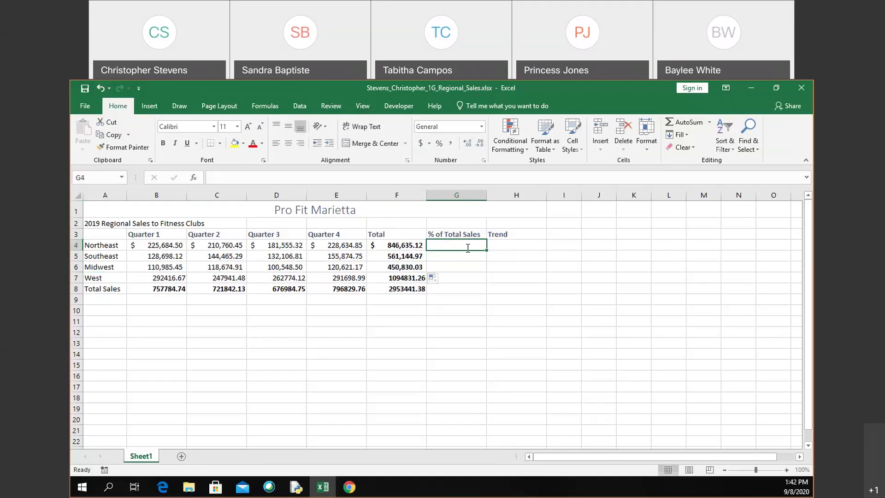
Step: Enter =F4/F8 in G4 to show the Northeast share of total sales
type("=")
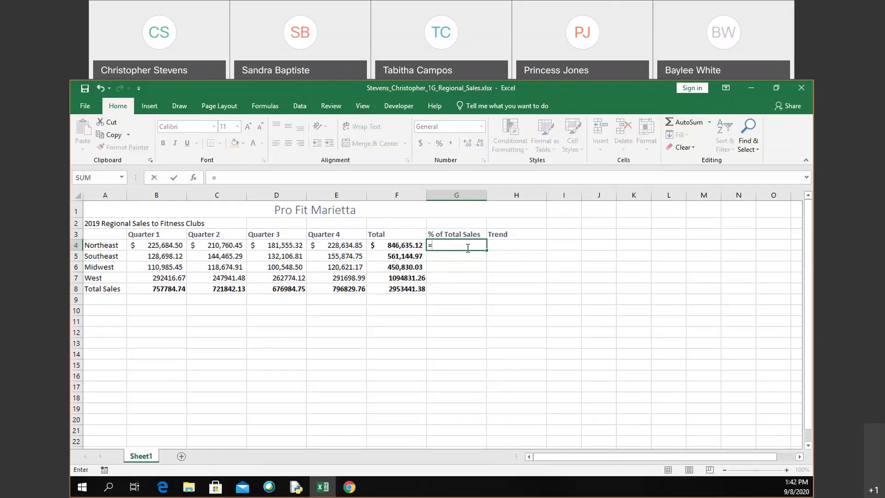
type("f4")
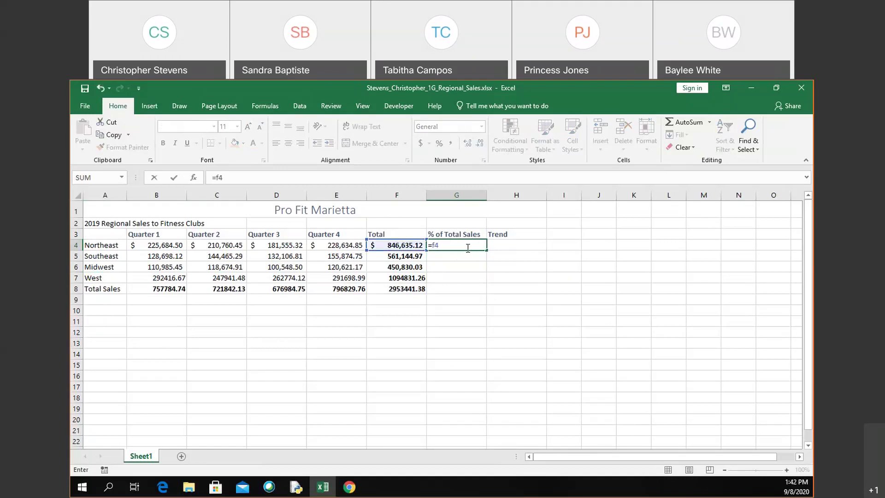
type("/")
left_click(400, 291)
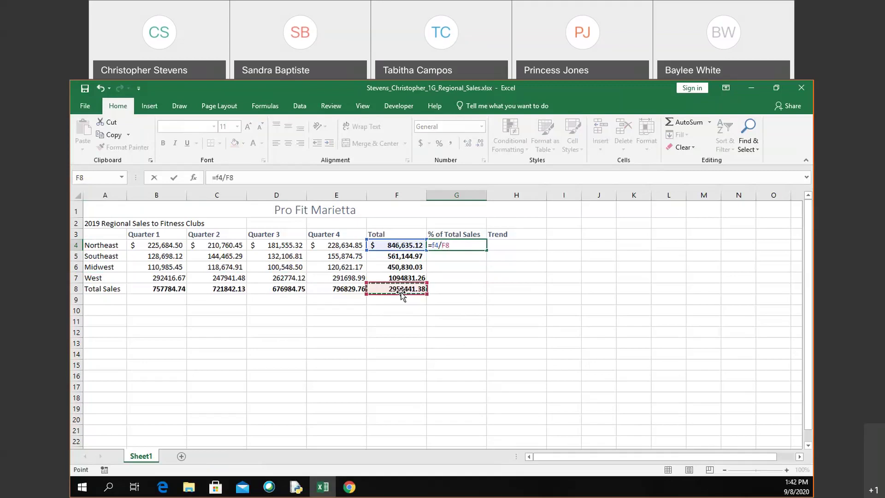
key("Return")
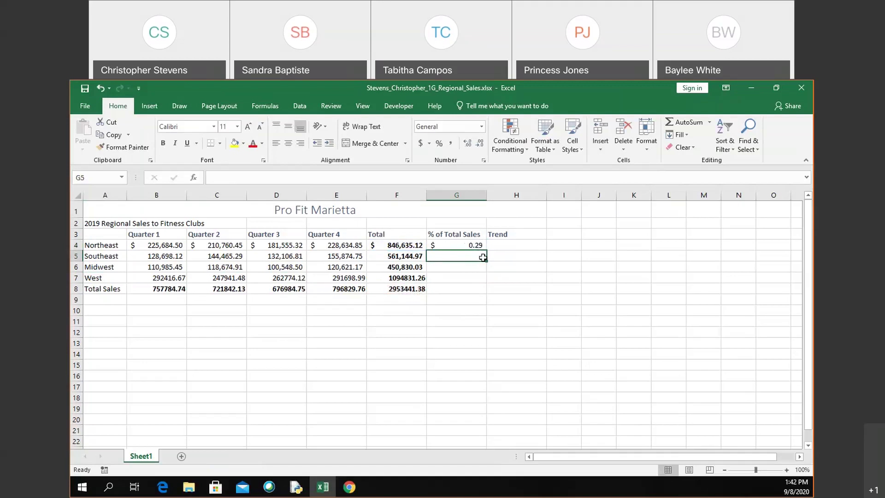
left_click(481, 244)
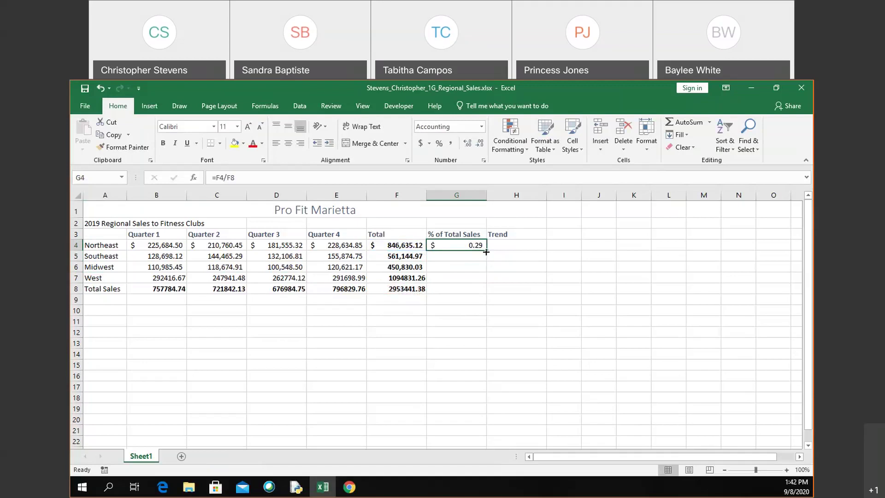
left_click_drag(486, 252, 485, 259)
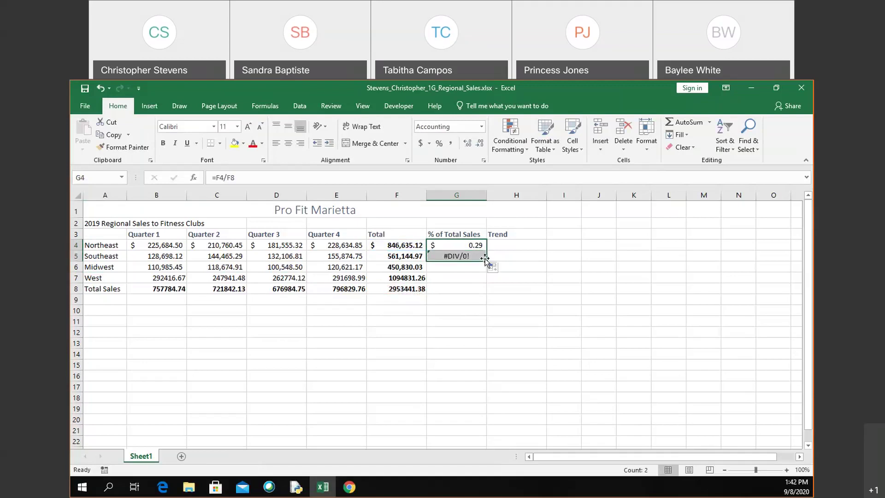
double_click(471, 257)
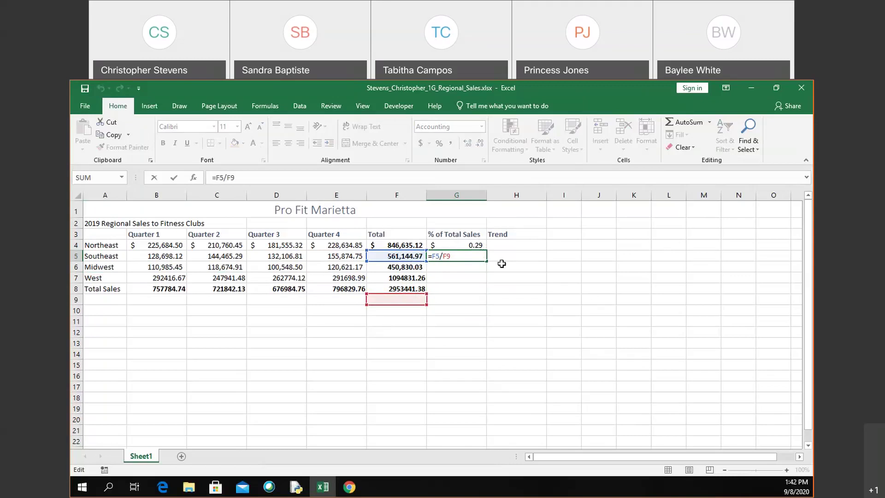
key("BackSpace")
key("BackSpace")
key("BackSpace")
key("BackSpace")
key("BackSpace")
key("Escape")
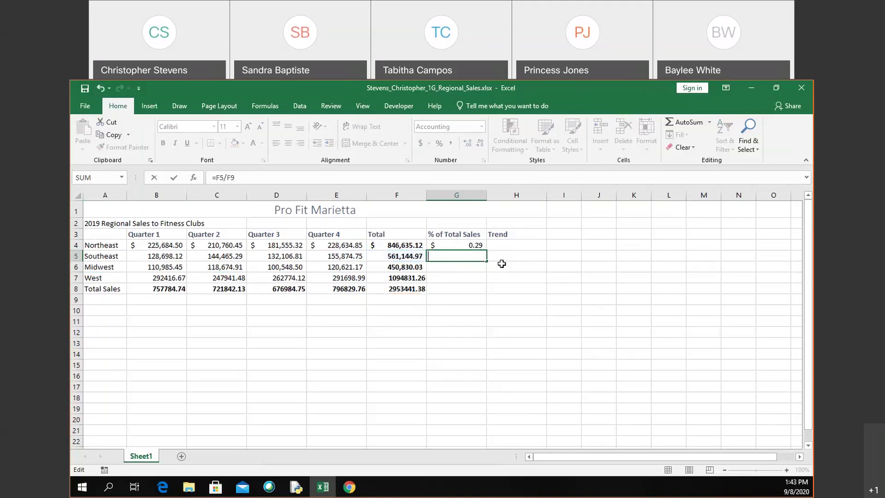
left_click(473, 246)
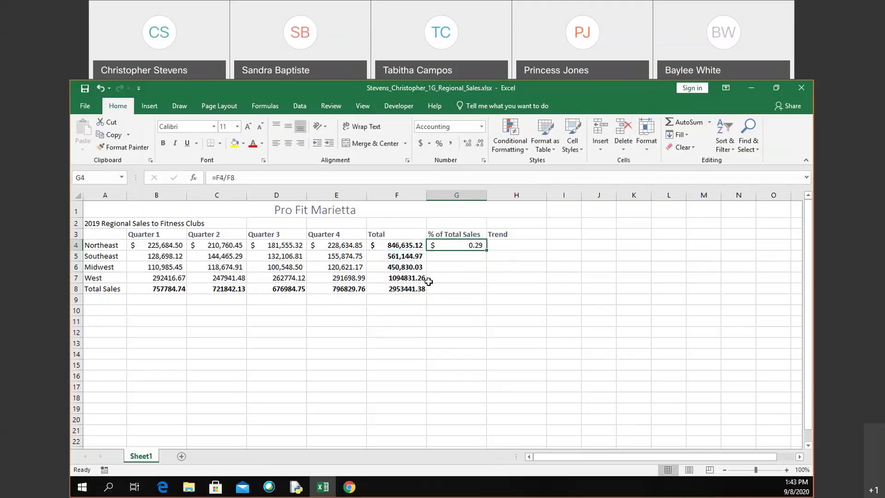
Step: Change G4's formula to =F4/$F$8 so the grand total reference is absolute
double_click(482, 242)
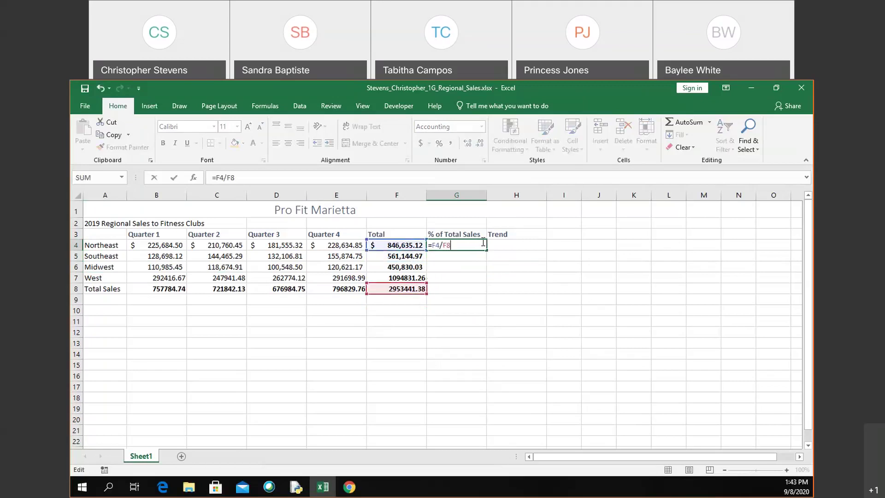
left_click(446, 247)
key("F4")
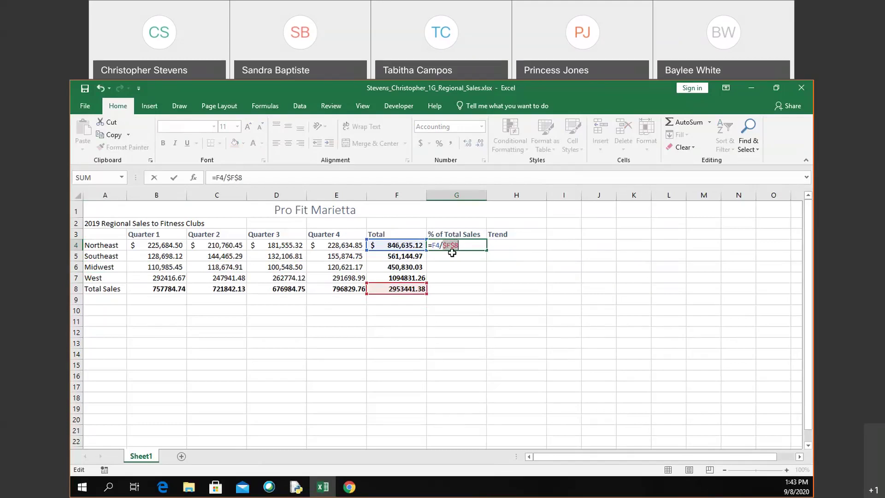
key("F4")
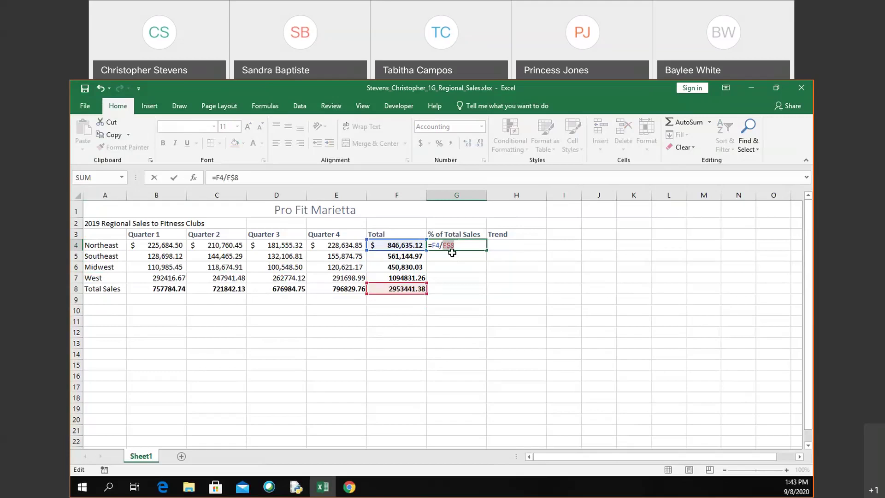
key("F4")
key("F4")
key("F4")
key("Return")
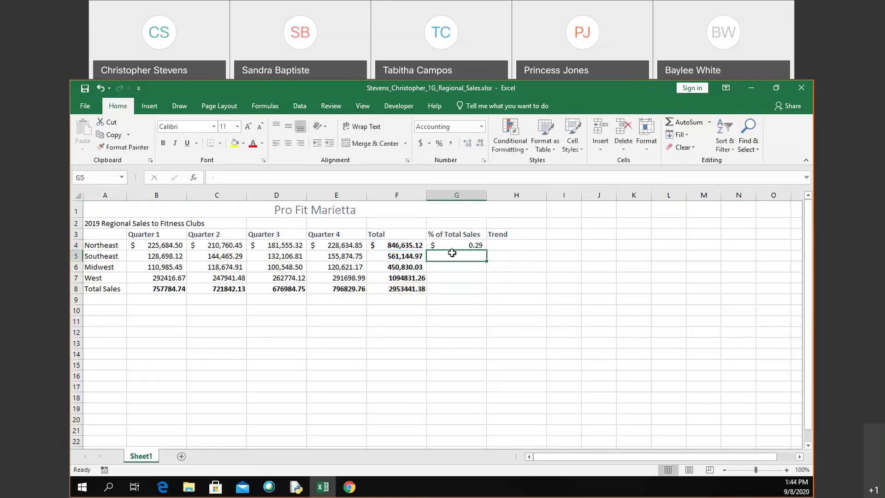
Step: Fill the G4 formula down to G5, giving Southeast =F5/$F$8 showing 0.19
left_click(476, 245)
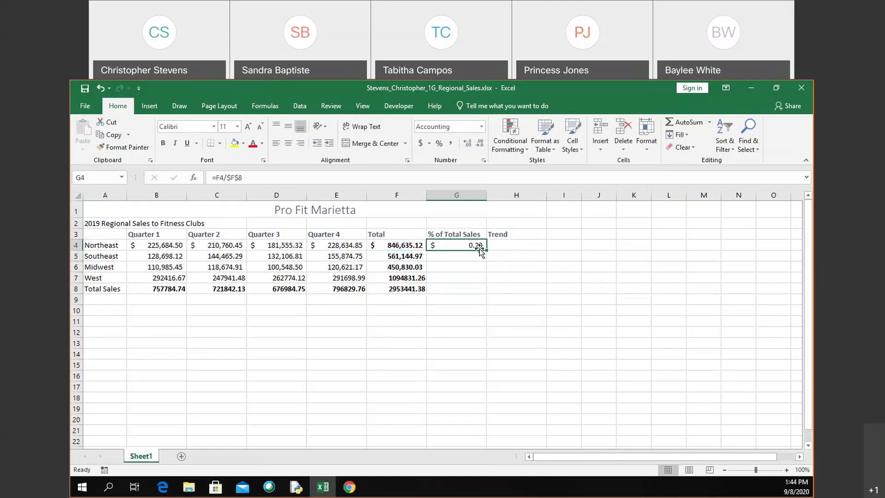
left_click_drag(486, 251, 487, 262)
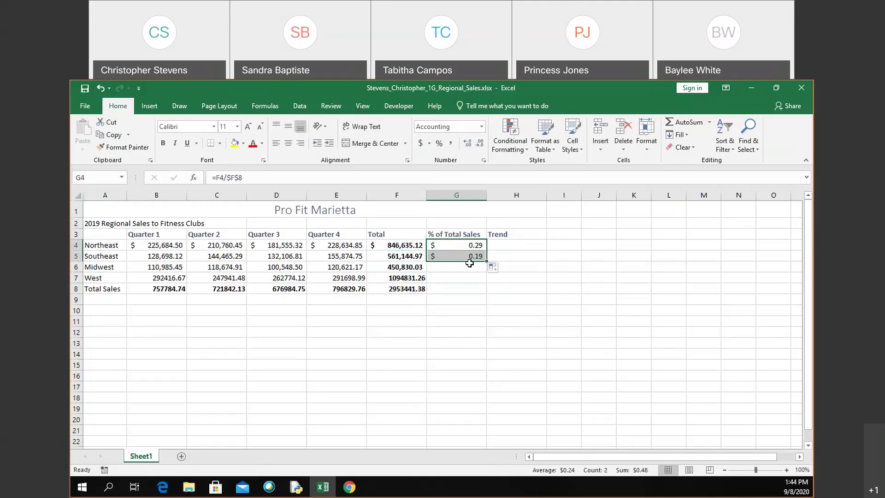
double_click(477, 255)
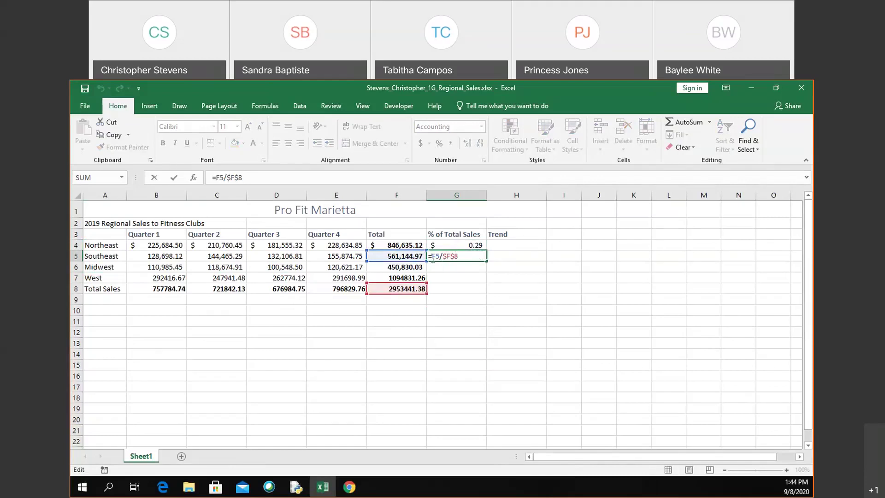
left_click(440, 256)
key("ctrl+Return")
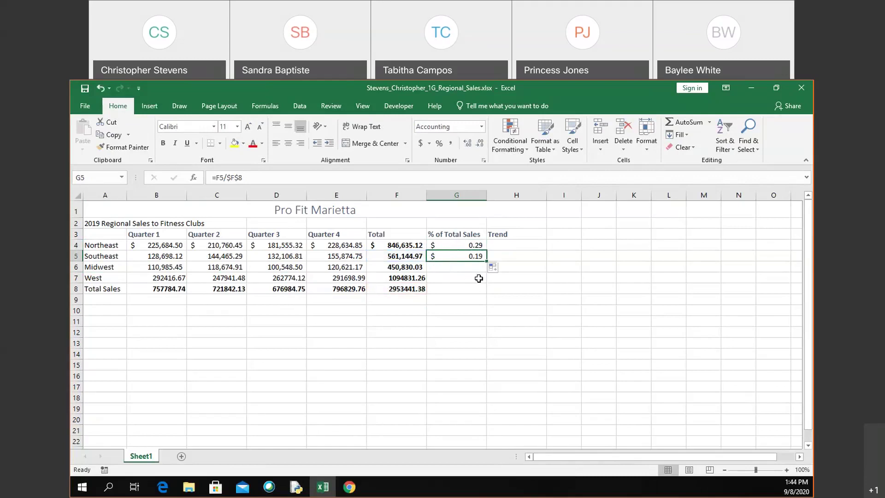
left_click(466, 297)
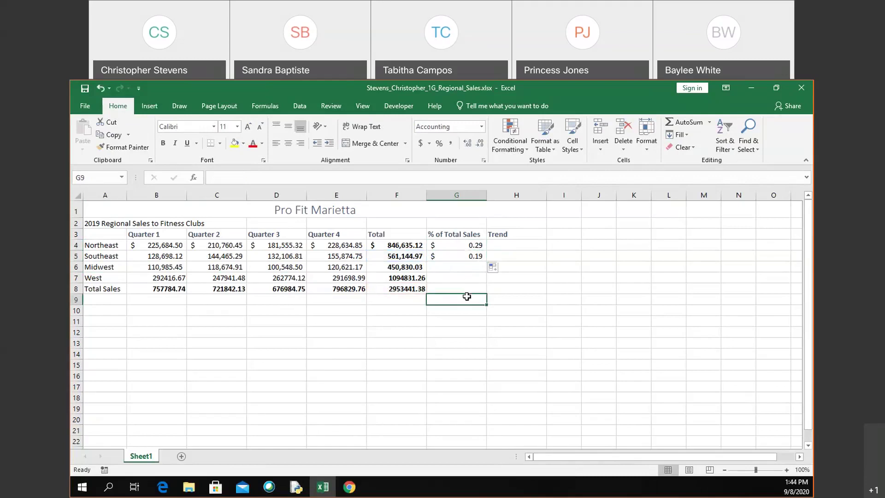
left_click(471, 286)
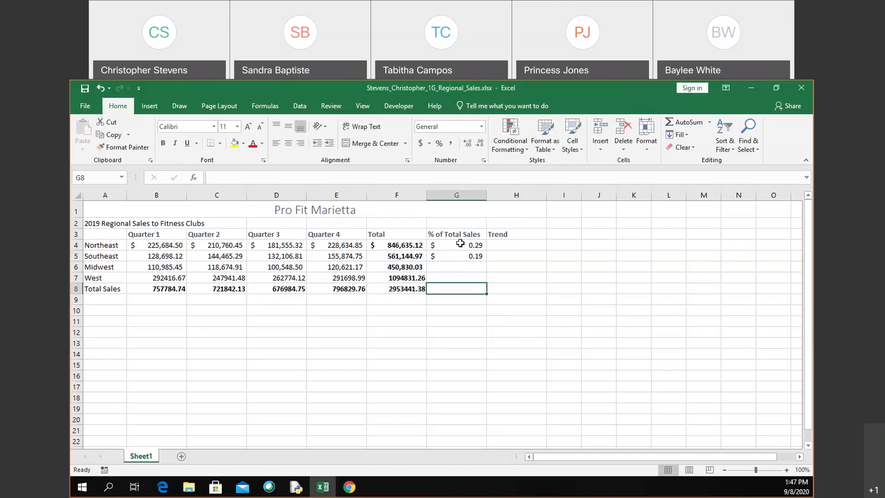
left_click(460, 243)
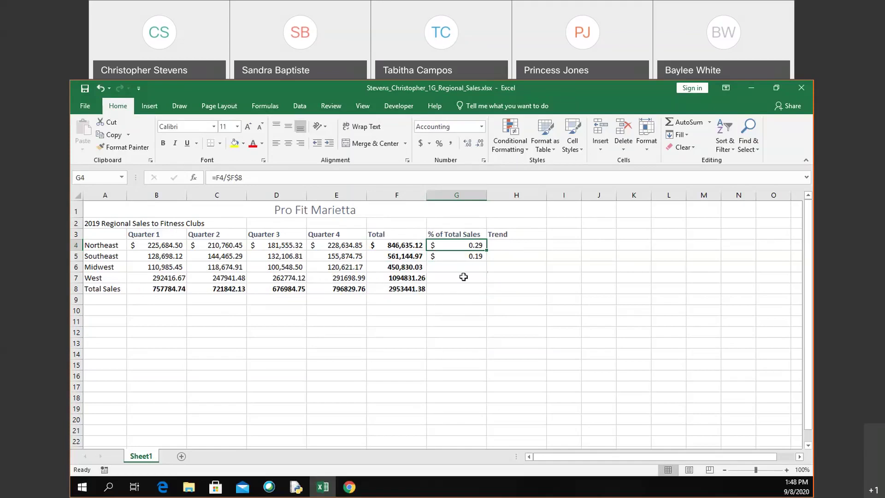
Step: Select the % of Total Sales cells G4 through G7
left_click(475, 265)
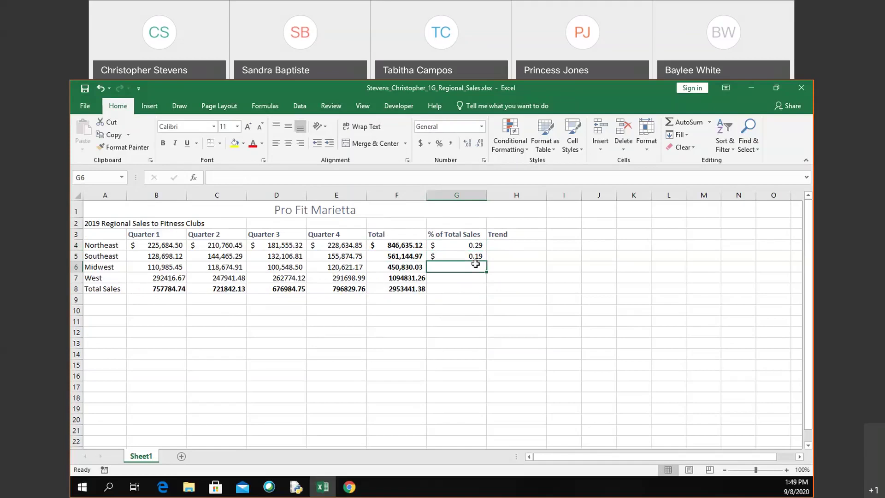
left_click(481, 244)
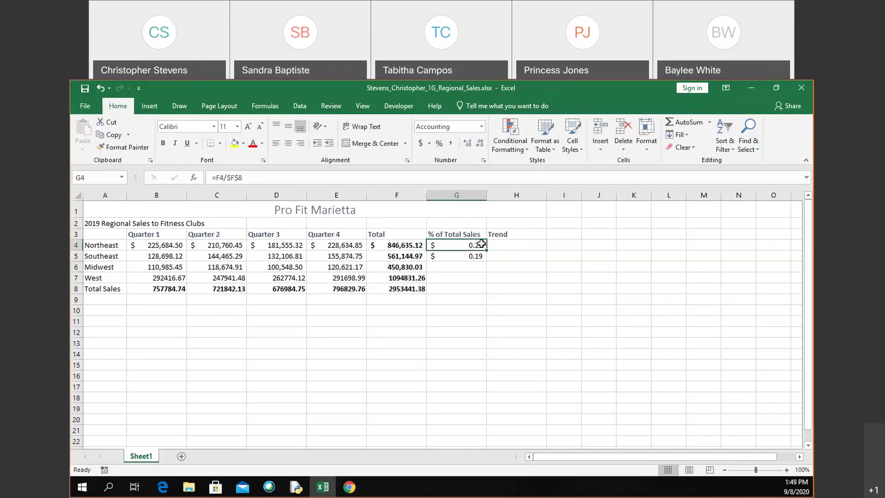
key("shift+Down")
key("shift+Down")
key("shift+Down")
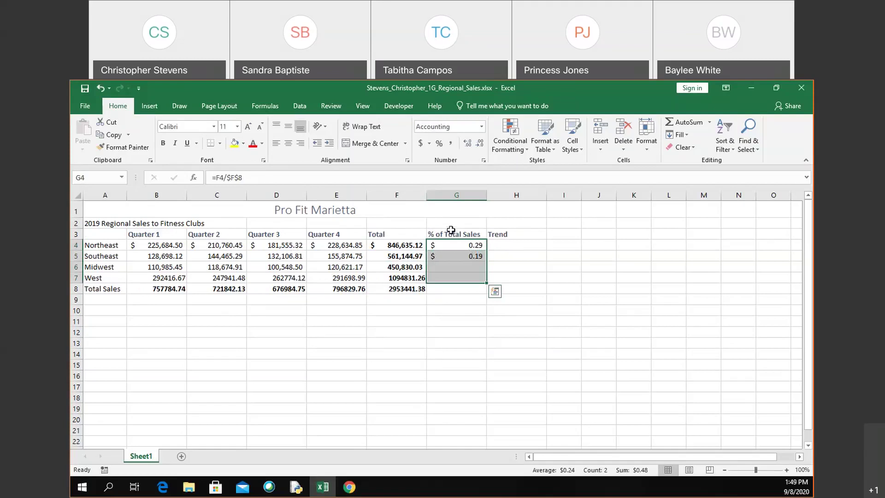
Step: Format G4:G7 as percentages with two decimals, e.g. 28.67% and 19.00%
left_click(440, 144)
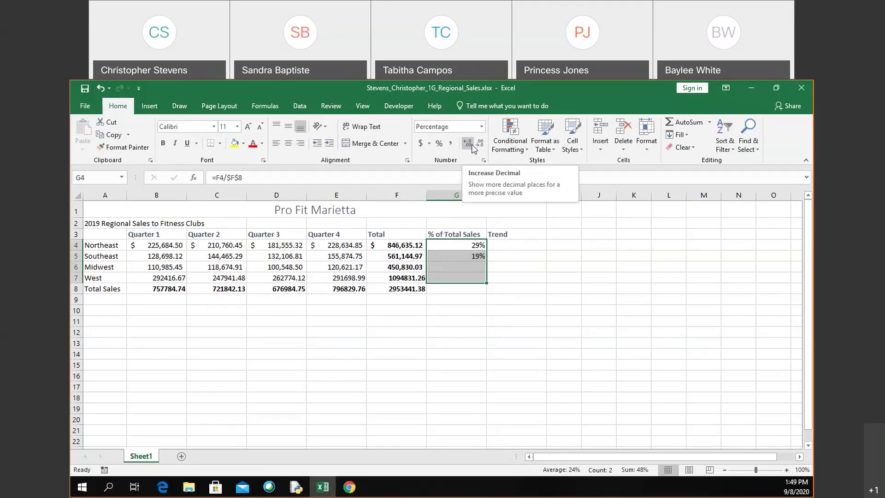
left_click(472, 146)
left_click(472, 146)
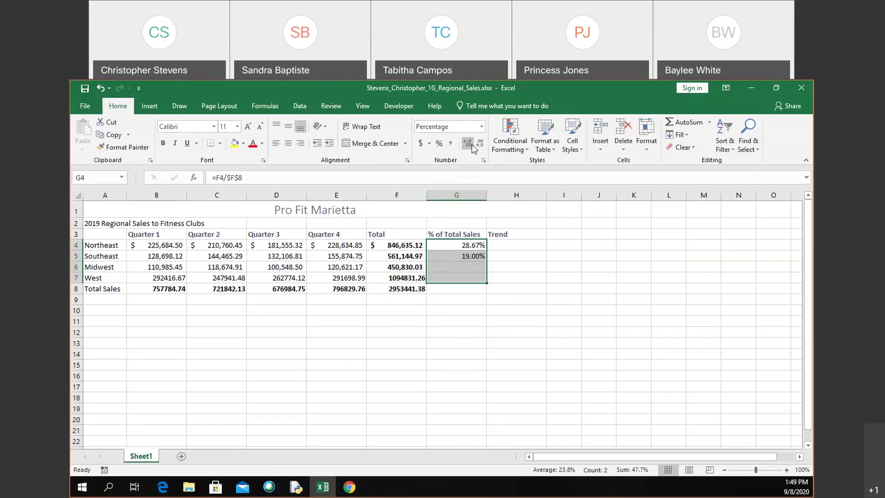
left_click(472, 146)
left_click(472, 147)
left_click(472, 146)
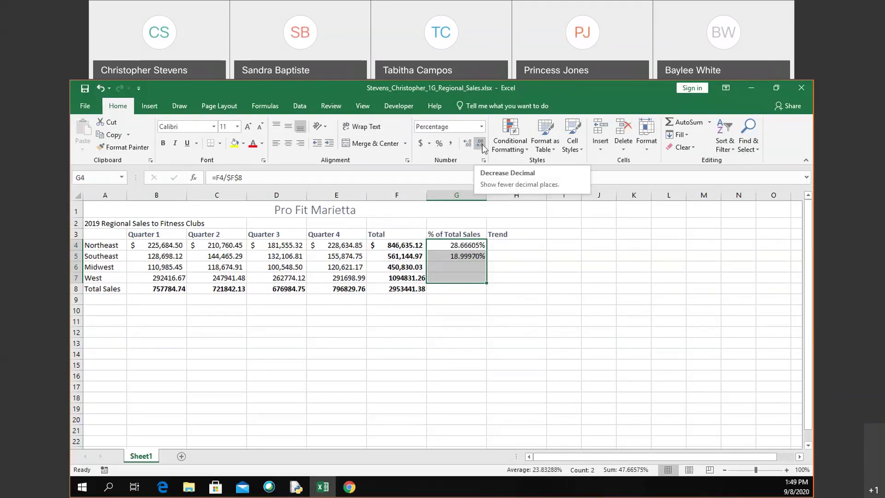
left_click(482, 148)
left_click(482, 148)
left_click(483, 148)
left_click(482, 148)
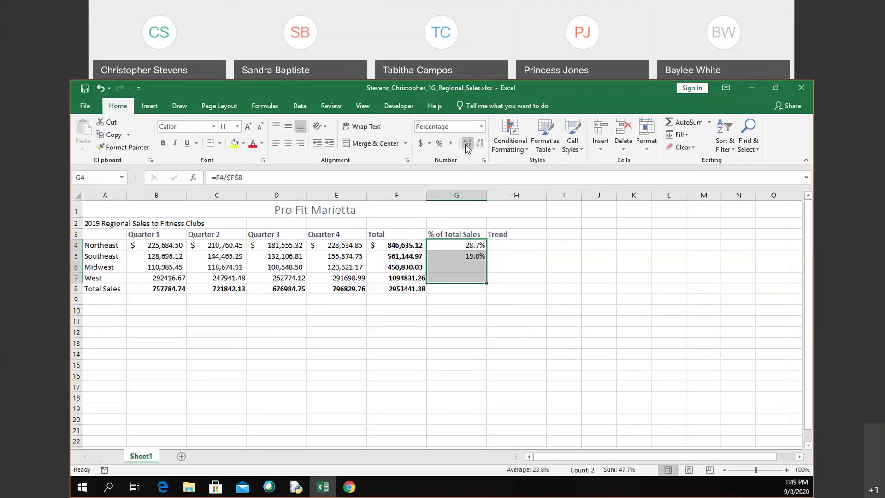
left_click(466, 147)
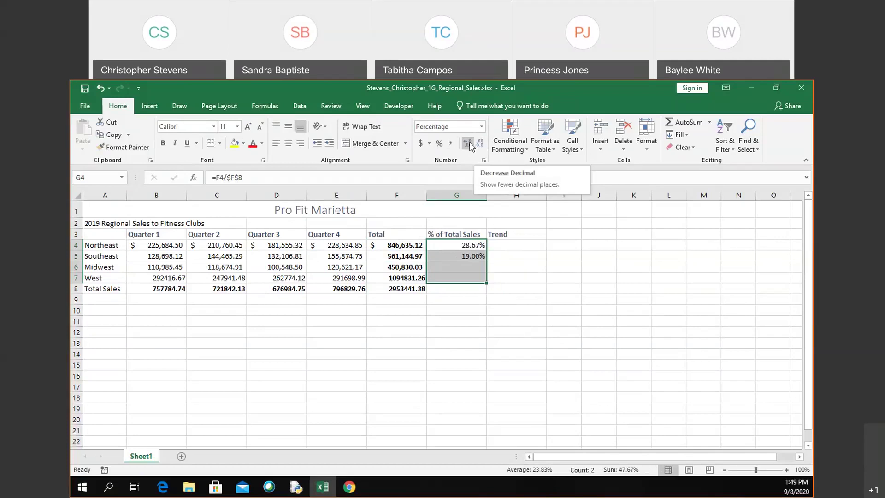
left_click(481, 144)
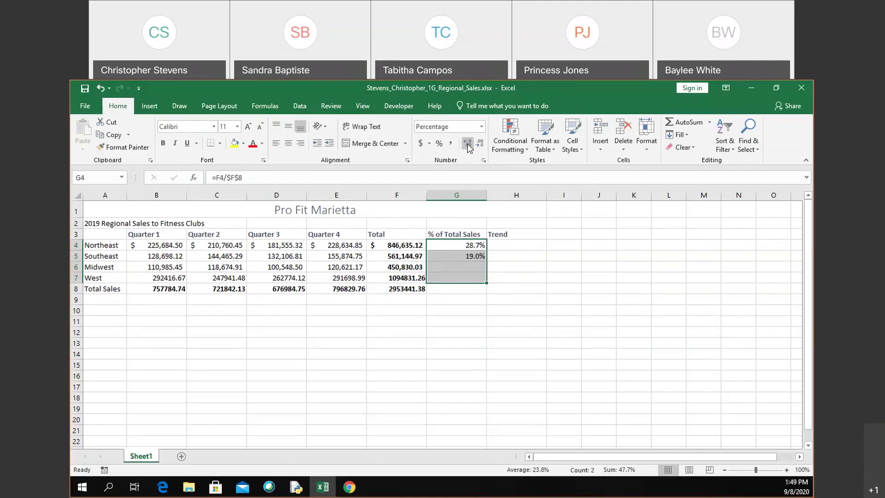
left_click(467, 146)
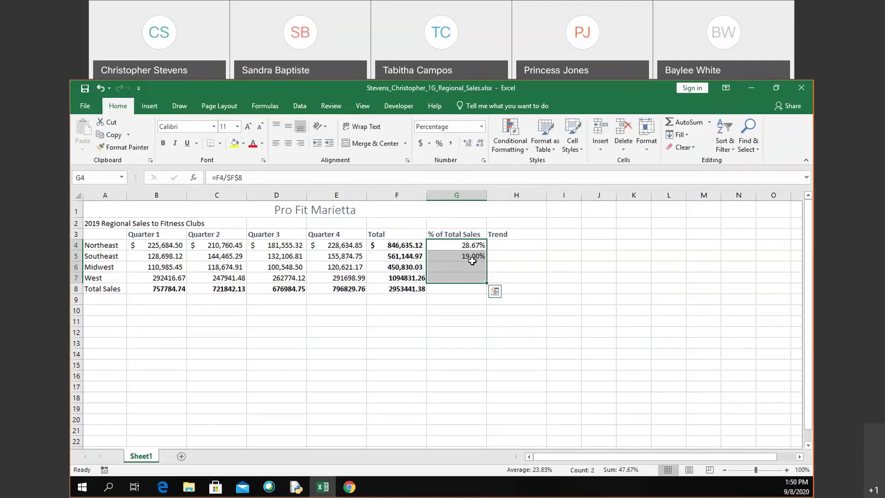
left_click(521, 248)
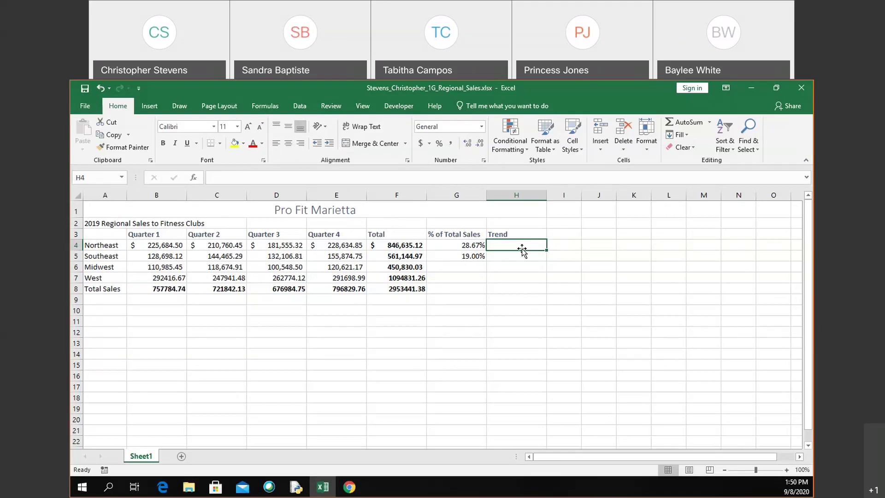
left_click(176, 245)
Step: Insert line sparklines in H4:H7 from the quarterly sales B4:E7
left_click_drag(176, 245, 357, 279)
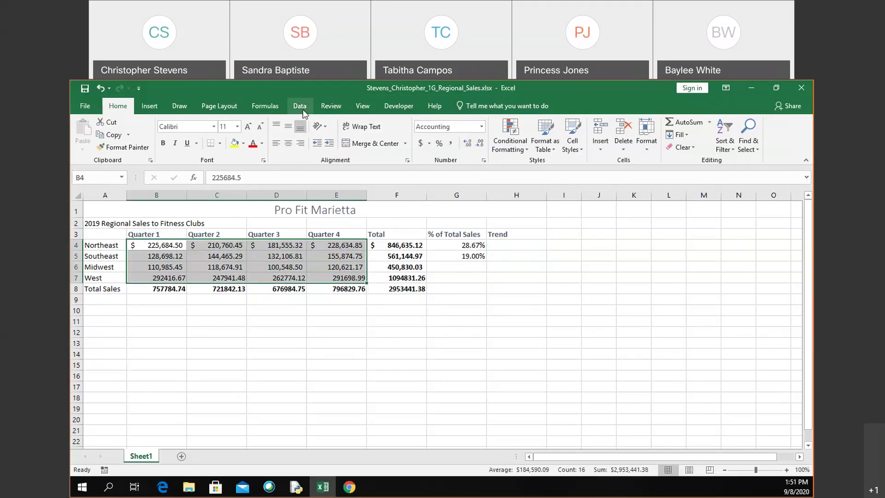
left_click(157, 109)
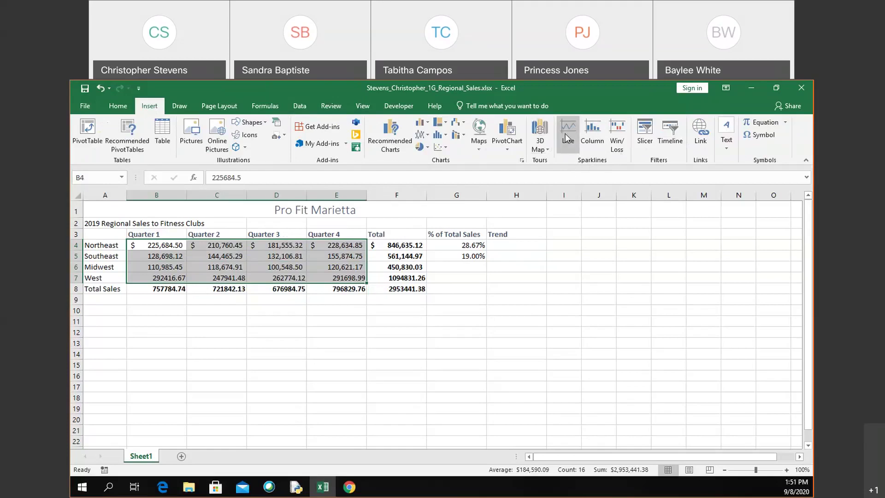
left_click(565, 134)
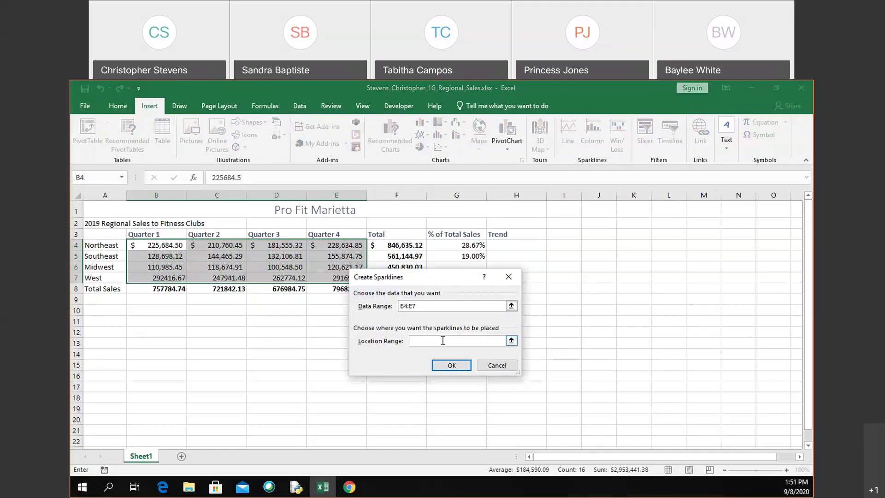
type("h4:h7")
left_click(451, 365)
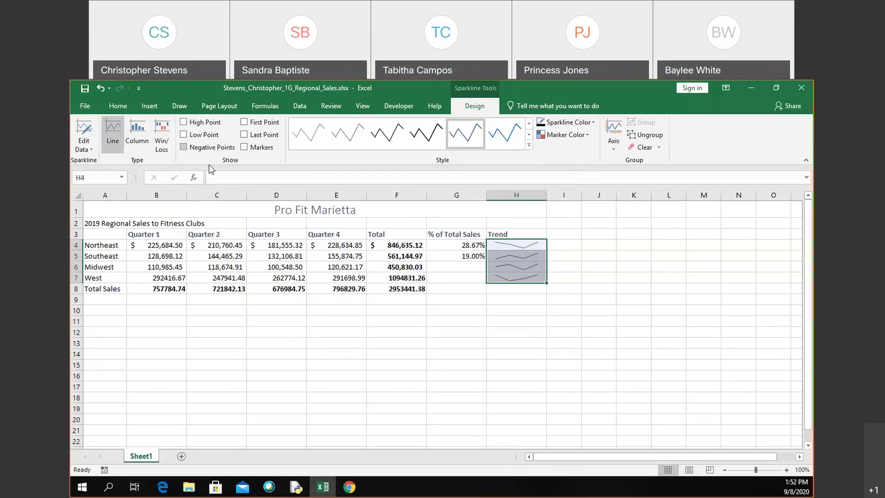
Step: Turn on sparkline markers and give H4:H7 the brown Sparkline Style Accent 2, Darker 25%
left_click(245, 146)
left_click(530, 146)
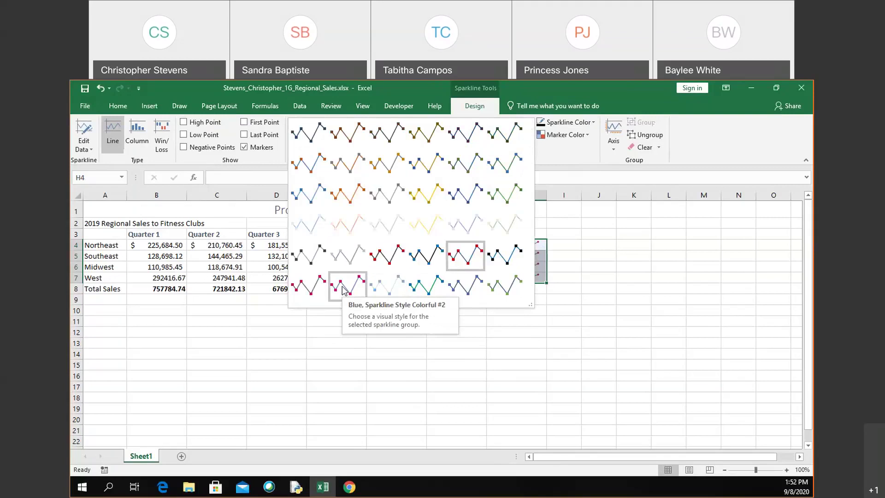
left_click(576, 162)
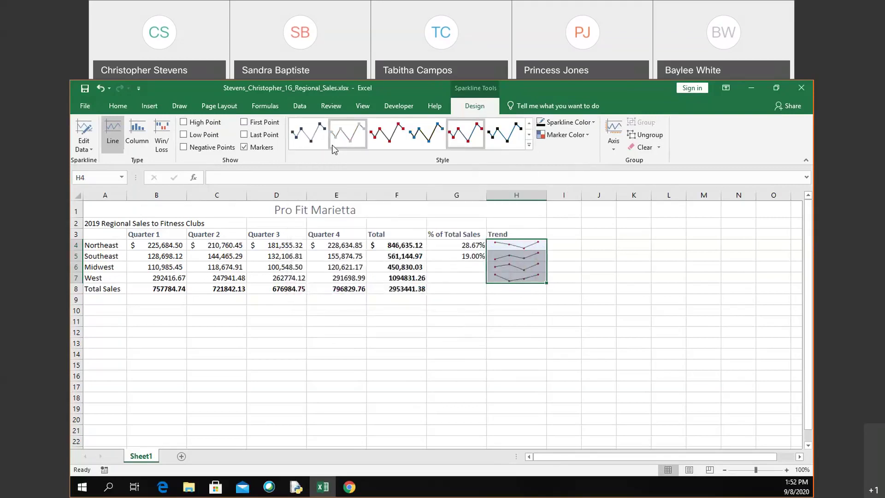
left_click(529, 146)
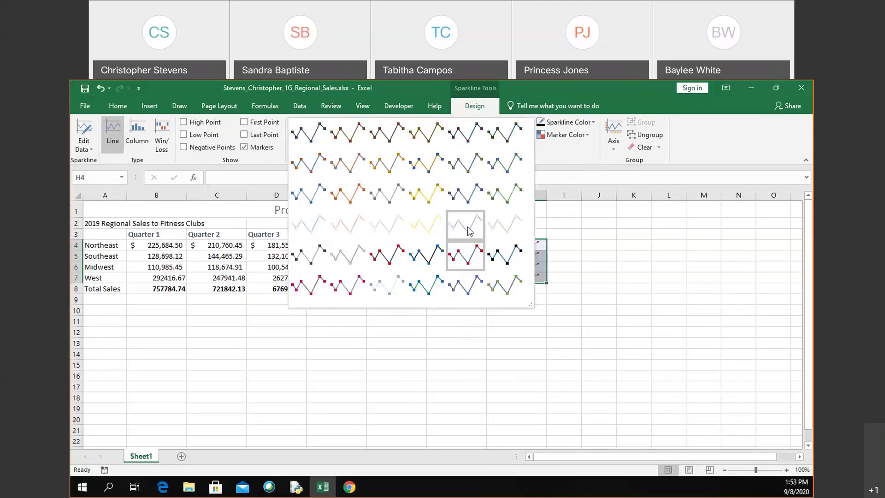
left_click(558, 160)
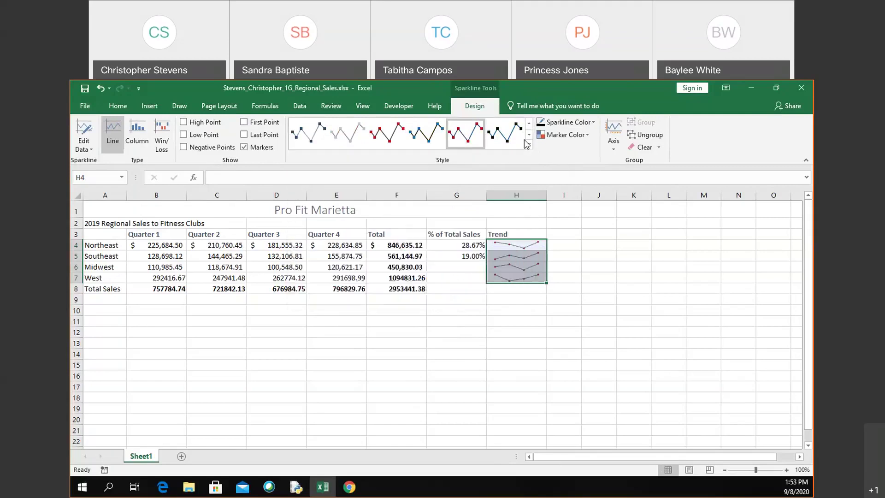
left_click(530, 146)
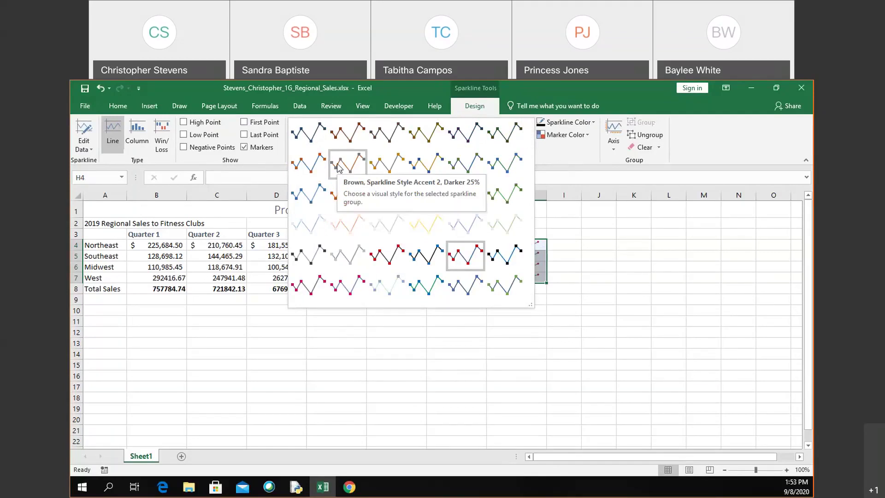
left_click(338, 166)
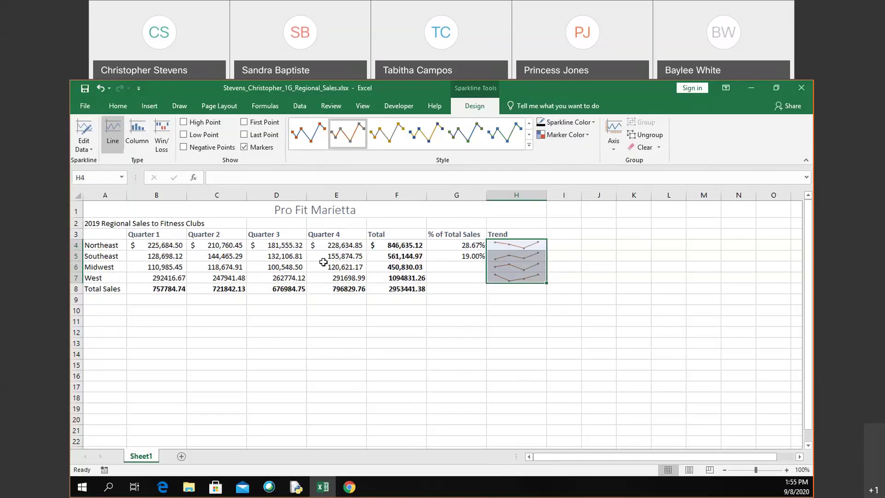
left_click(112, 234)
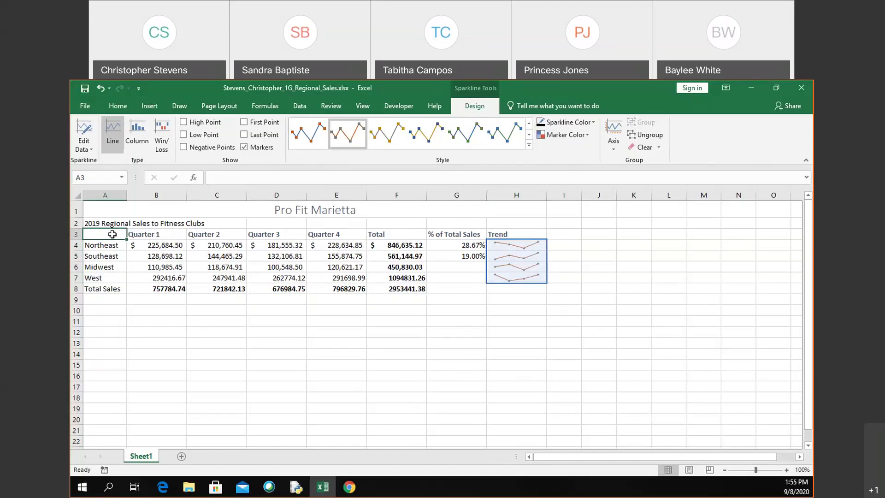
Step: Select the regions and quarterly figures A3:E7 and review Quick Analysis chart suggestions, then the Insert tab
left_click_drag(112, 234, 352, 270)
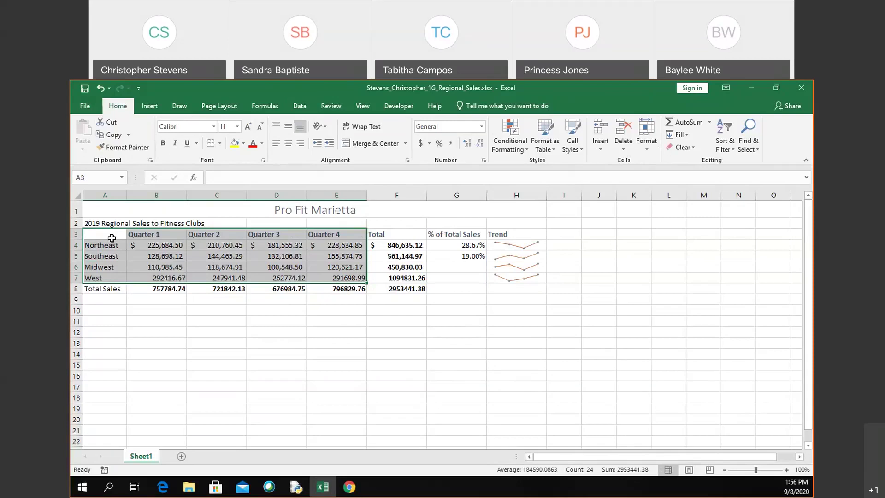
key("ctrl+q")
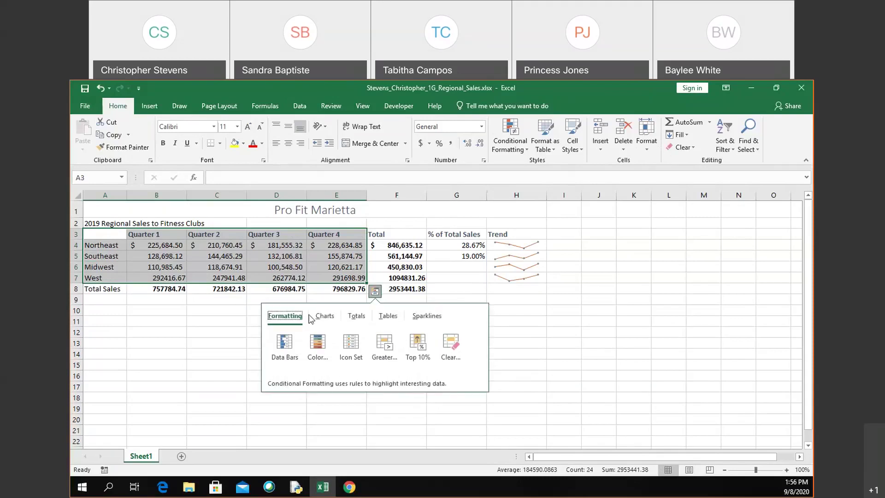
left_click(325, 318)
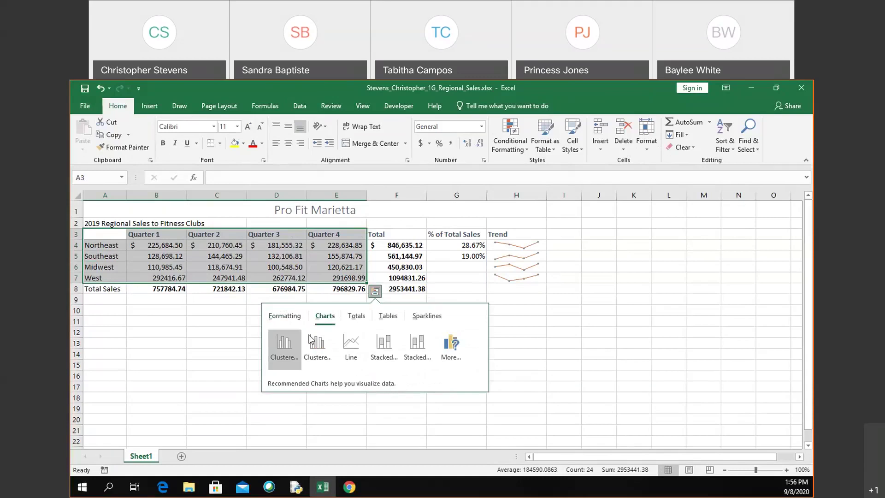
mouse_move(287, 359)
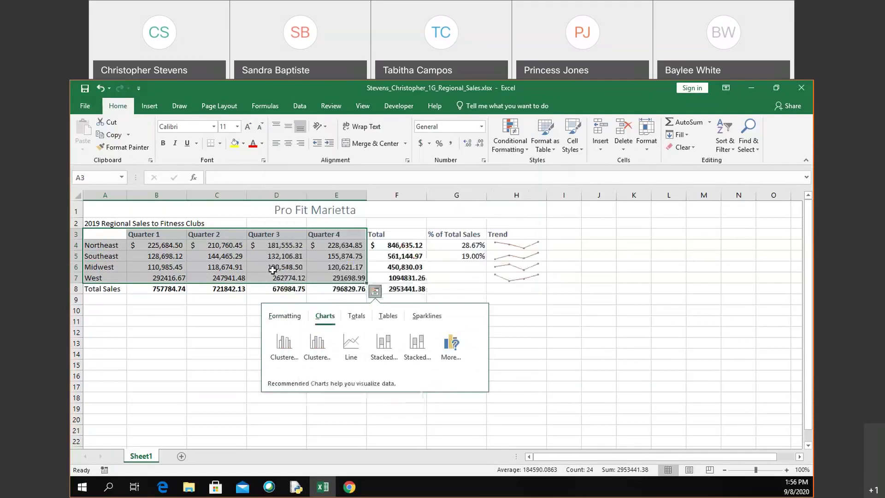
left_click(153, 107)
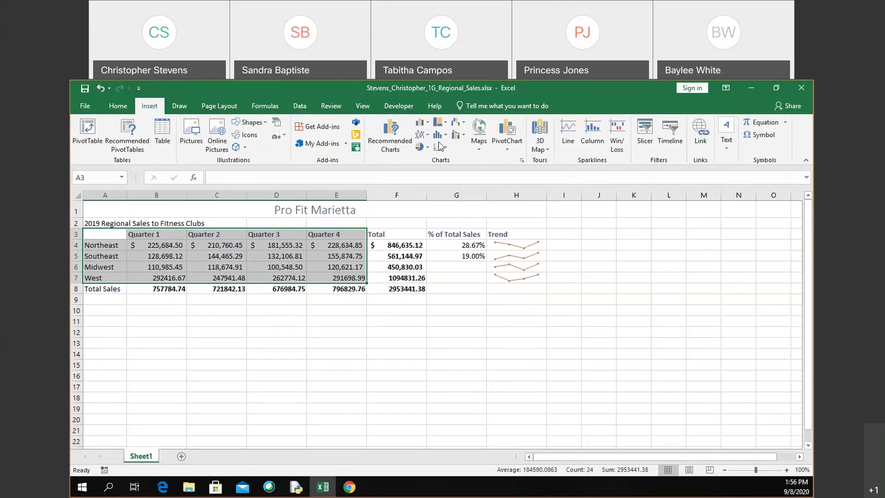
Step: Insert the recommended Clustered Column chart with regions Northeast to West on the axis
left_click(384, 141)
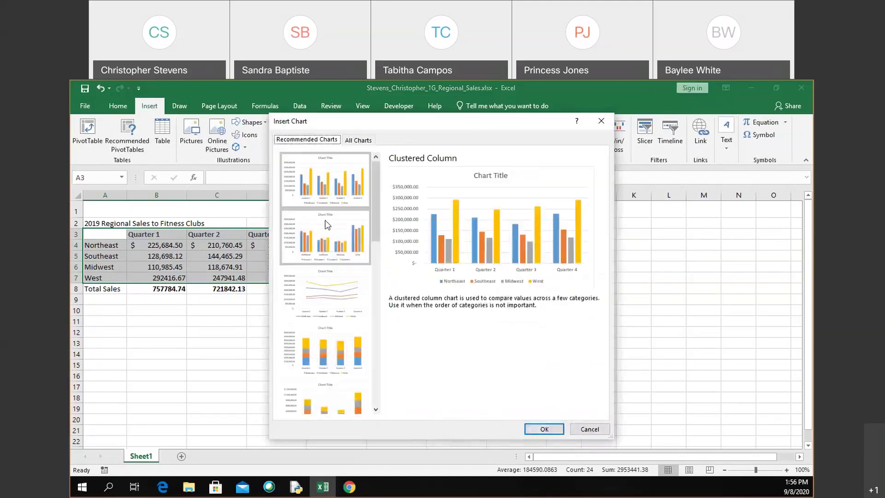
left_click(333, 216)
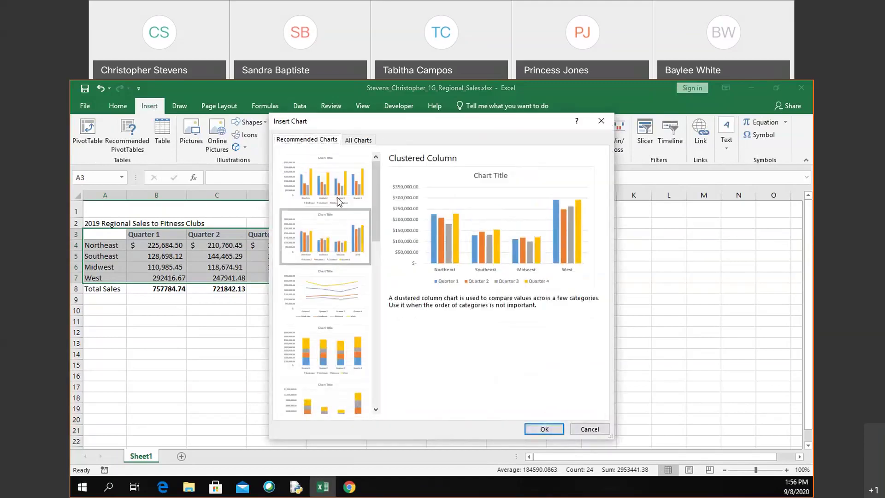
left_click(338, 195)
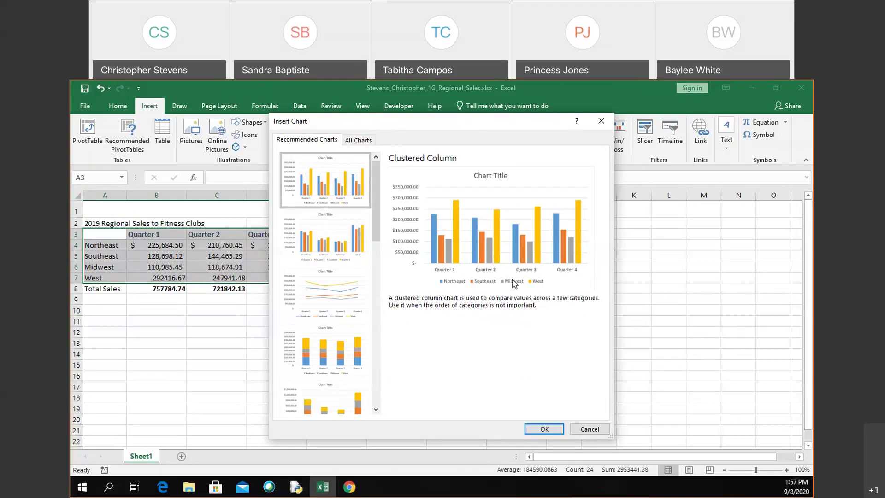
left_click(325, 236)
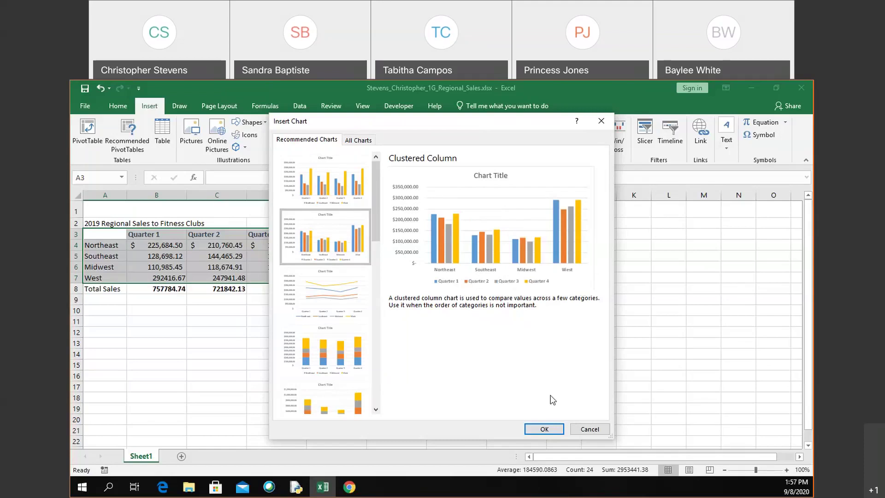
left_click(545, 429)
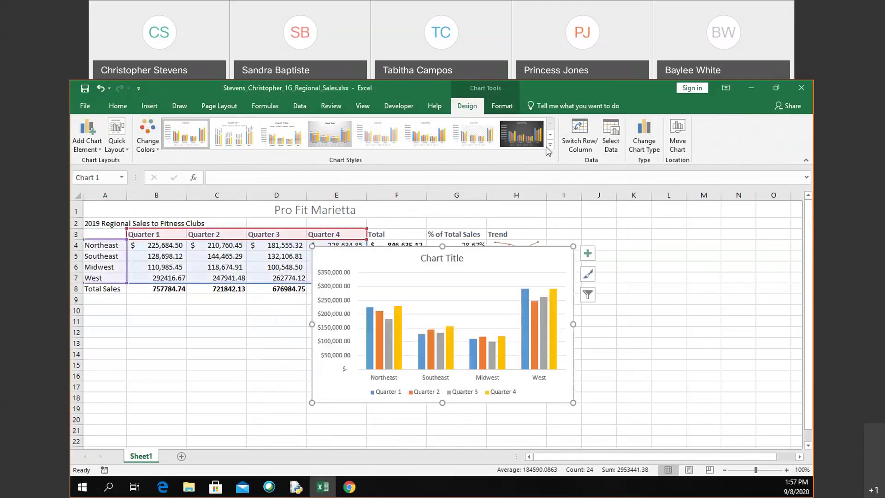
Step: Apply the dark charcoal Chart Style 8 to the column chart
left_click(550, 145)
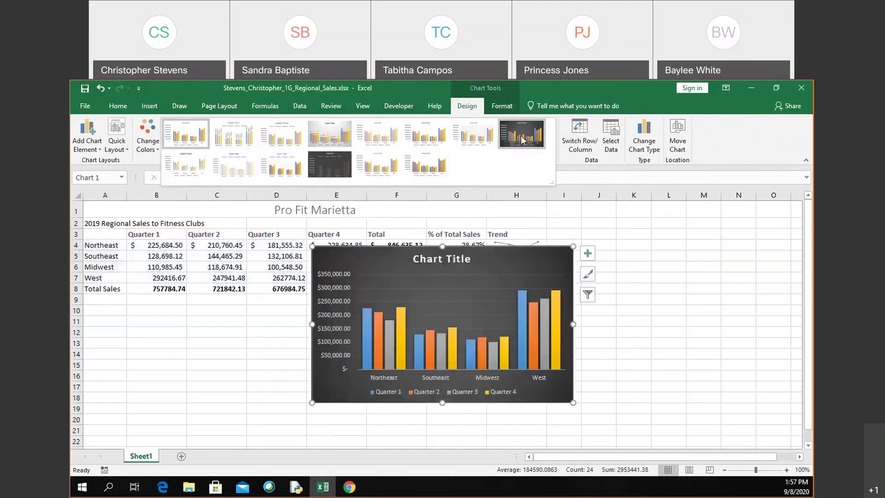
left_click(522, 138)
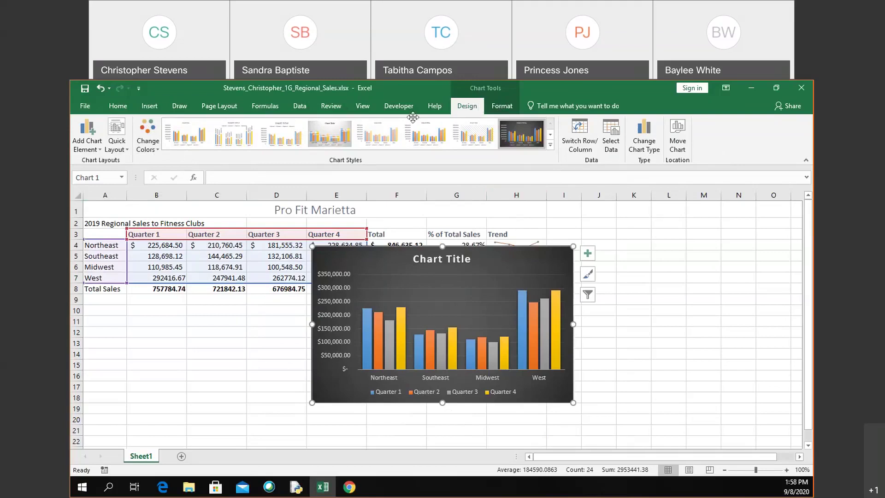
Step: Recolour the bars with Colorful Palette 3 and move the chart to about B10:F22
left_click(146, 149)
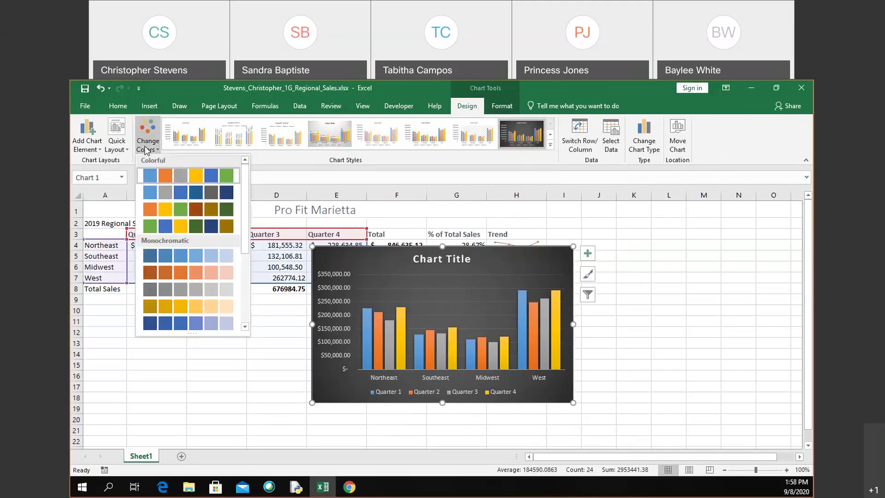
left_click(154, 211)
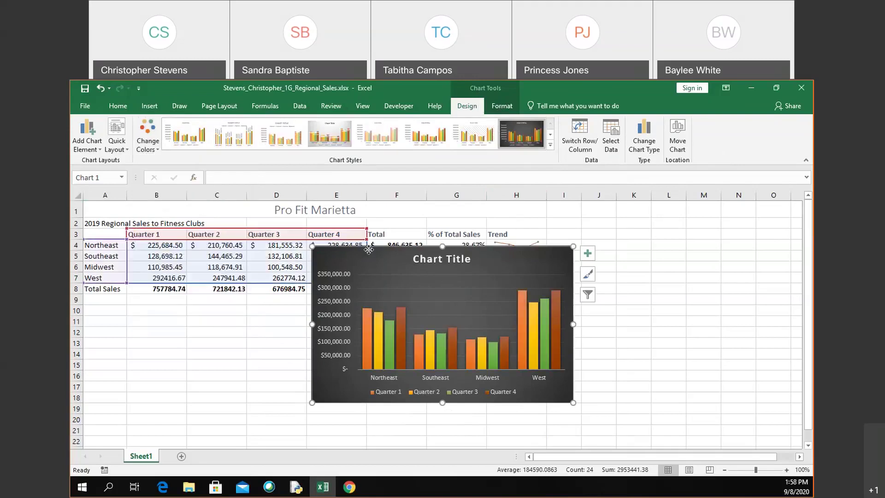
left_click_drag(369, 250, 140, 310)
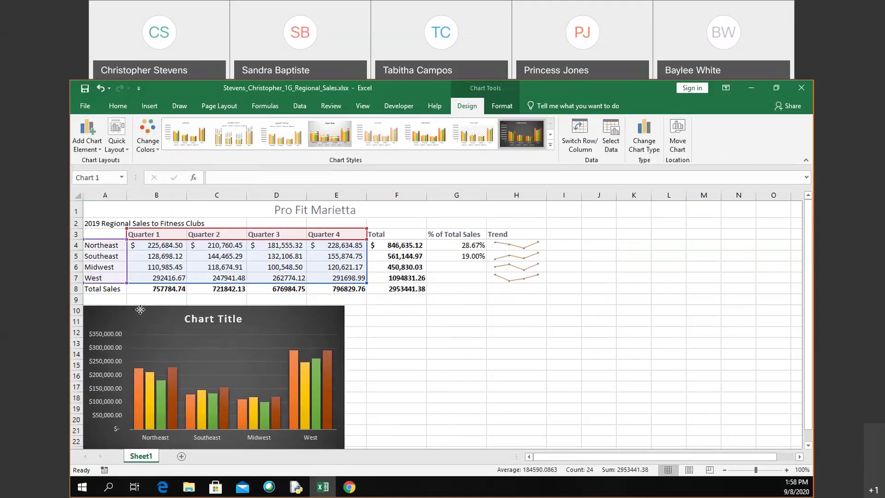
left_click_drag(140, 310, 229, 311)
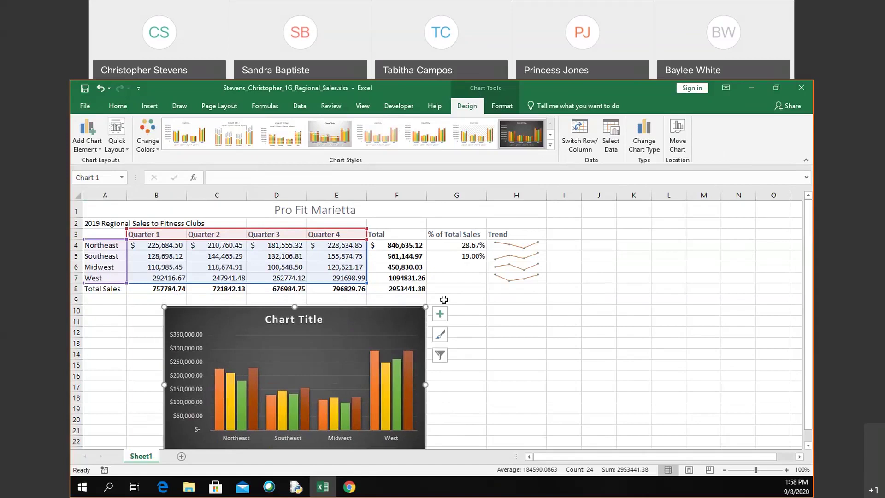
left_click(443, 300)
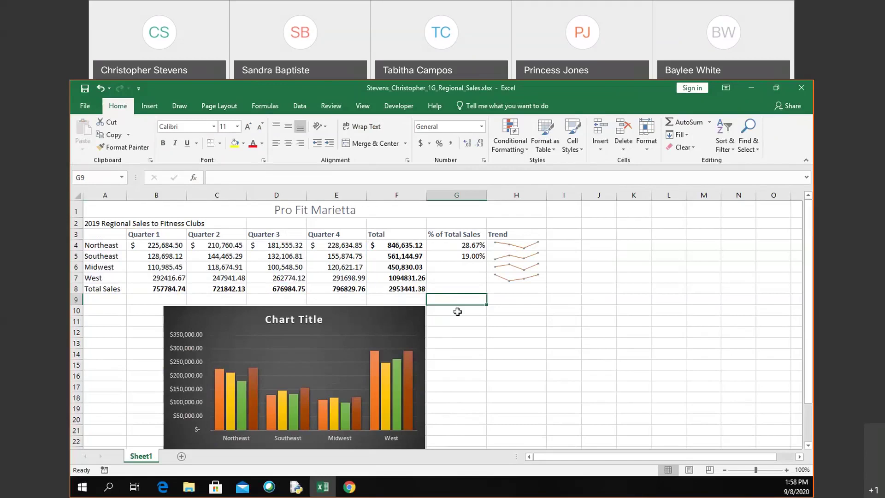
left_click(312, 319)
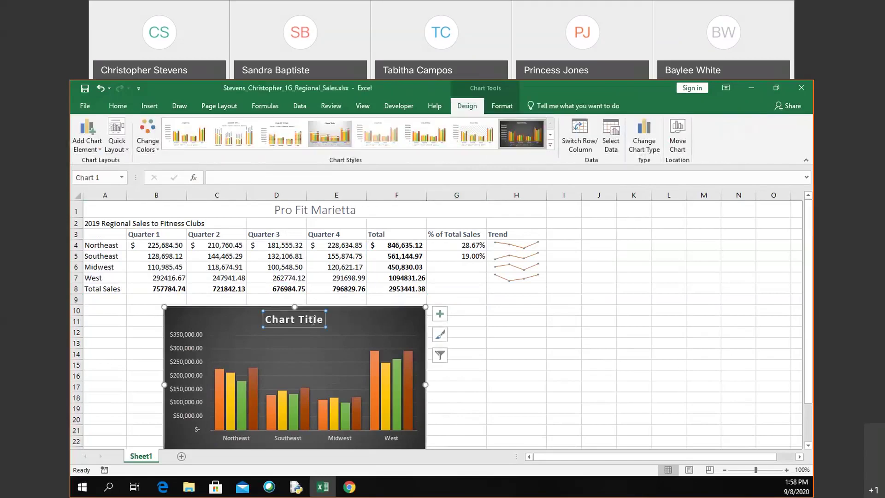
Step: Retitle the chart '2019 Regional Sales to Fitness Clubs' and deselect it
type("2019")
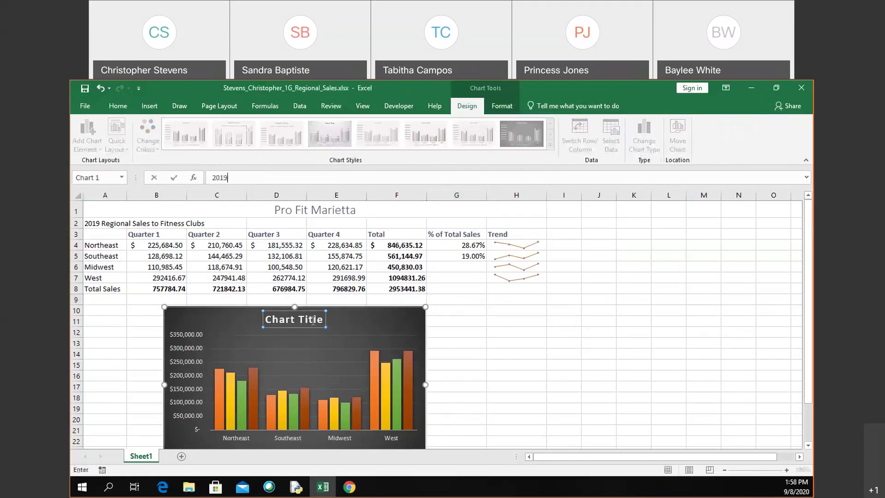
type(" Regional Sales to Fitness Clubs")
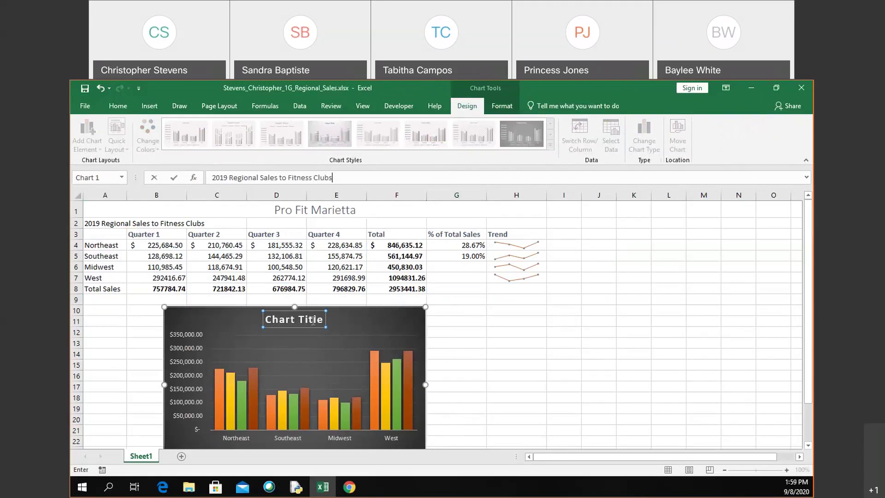
key("Return")
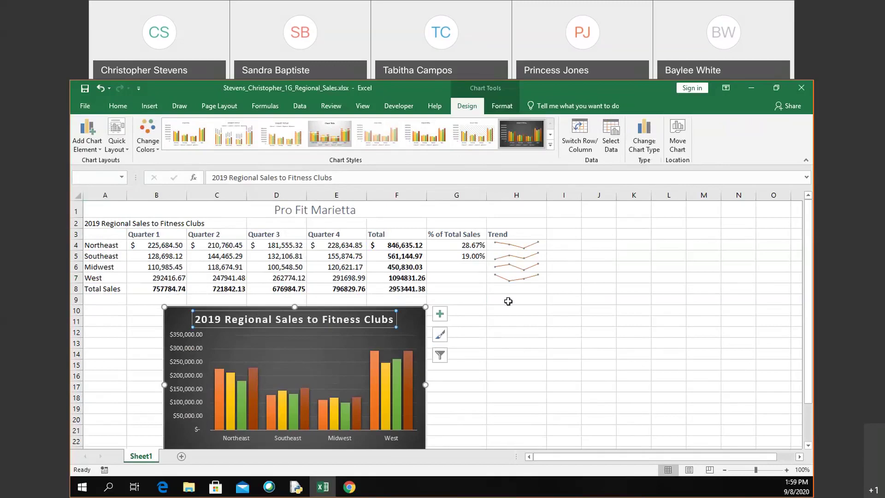
left_click(531, 325)
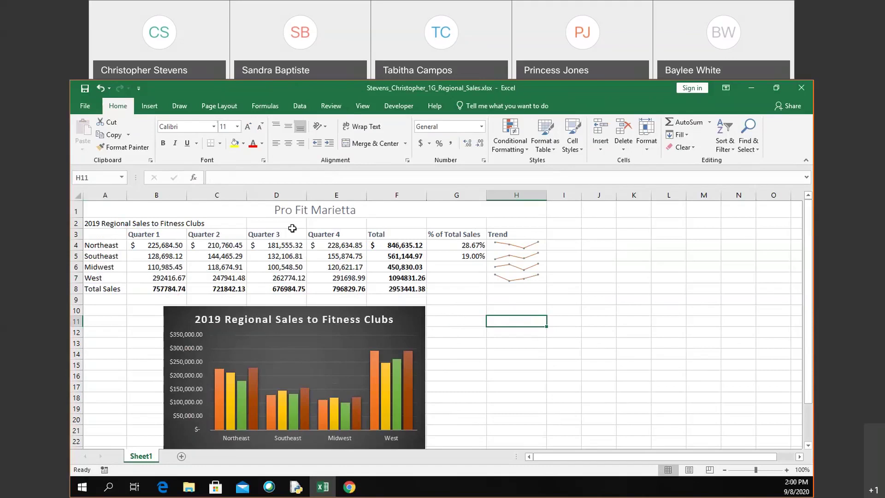
Step: Open Page Setup's Header/Footer tab and start a Custom Footer
left_click(218, 107)
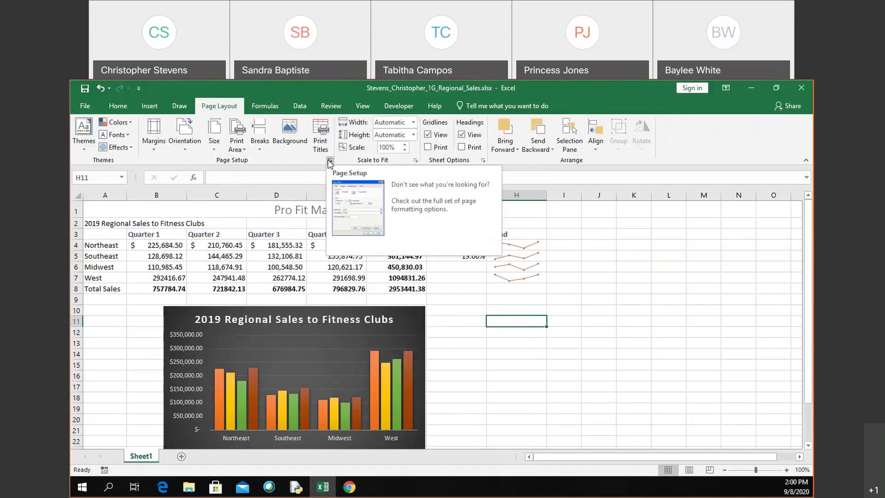
left_click(329, 162)
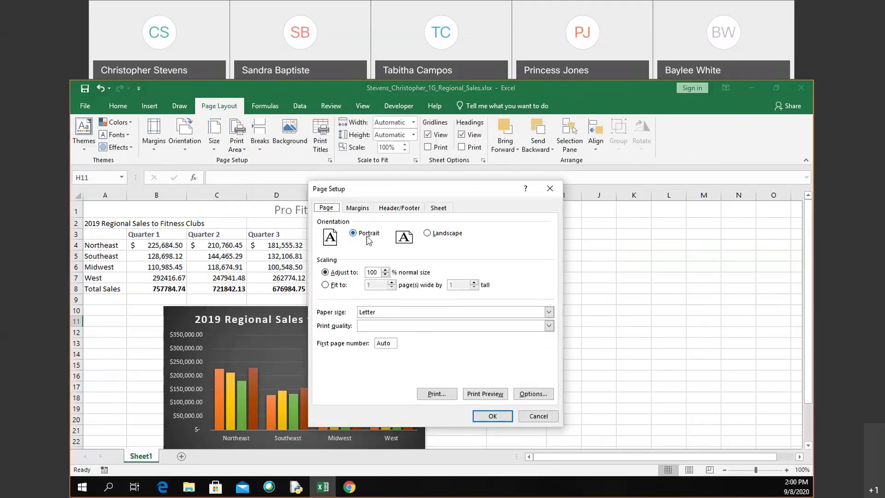
left_click(363, 210)
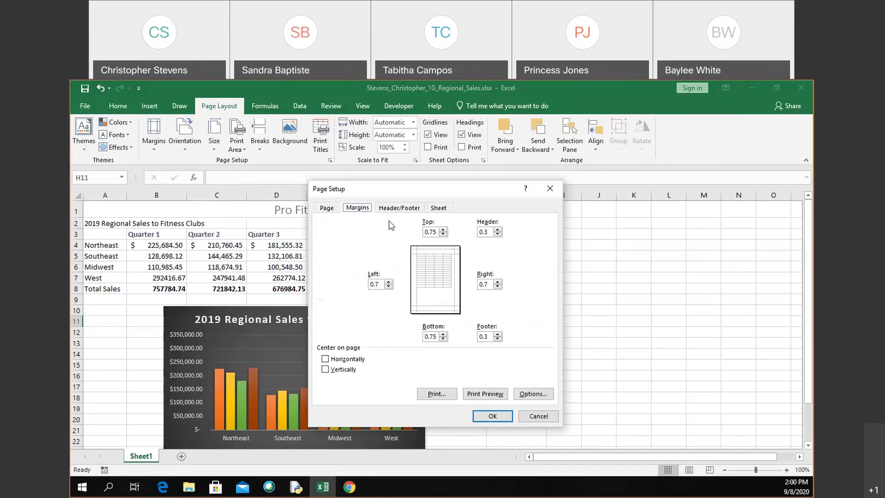
left_click(395, 209)
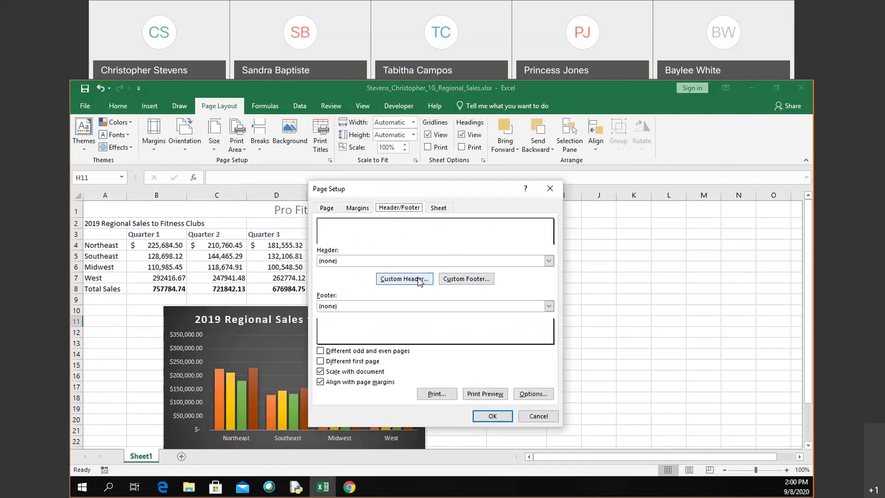
left_click(465, 280)
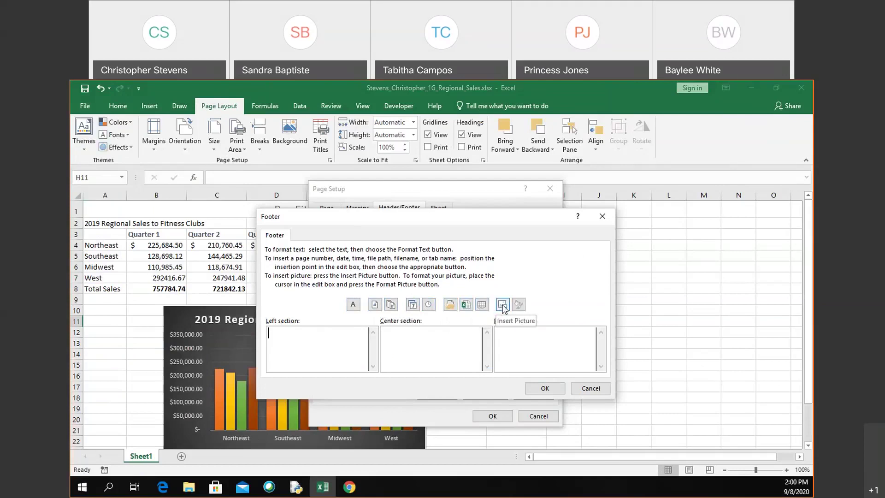
Step: Insert the file name into the footer's left section and apply the page setup
left_click(464, 305)
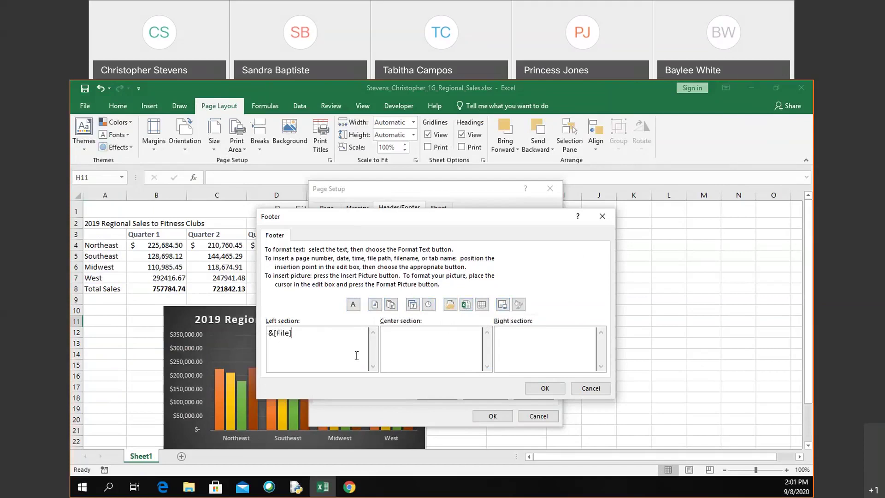
left_click(563, 389)
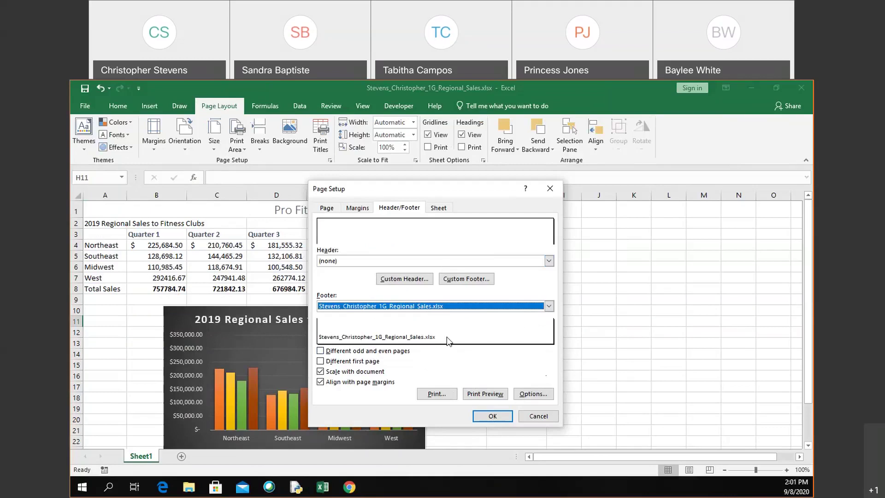
left_click(349, 210)
left_click(327, 210)
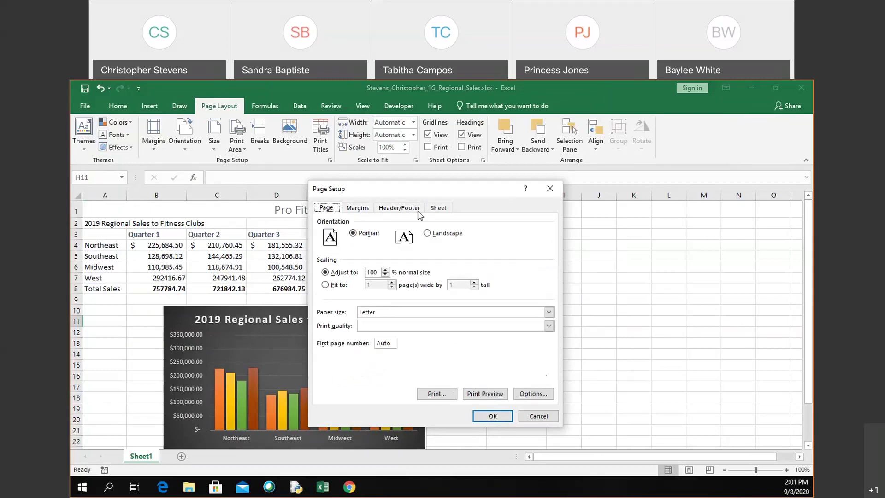
left_click(493, 416)
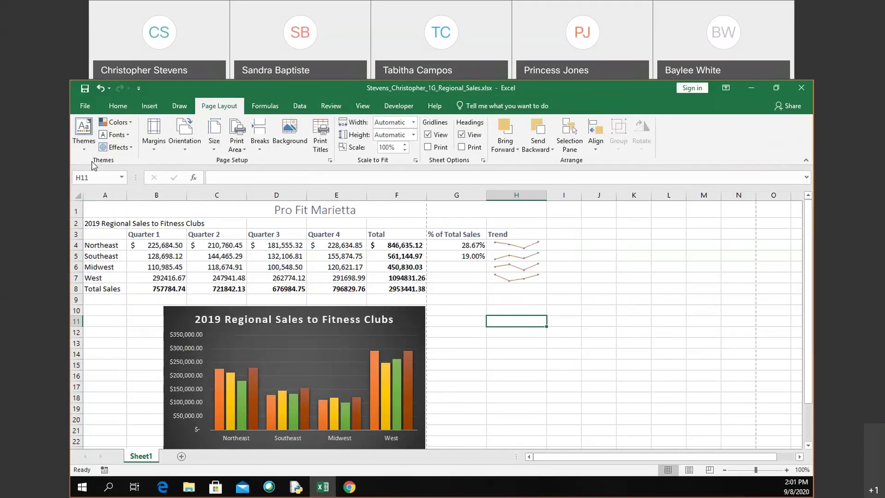
Step: Show all document properties in File > Info and check the Tags, Subject and Author fields, leaving them empty
left_click(90, 104)
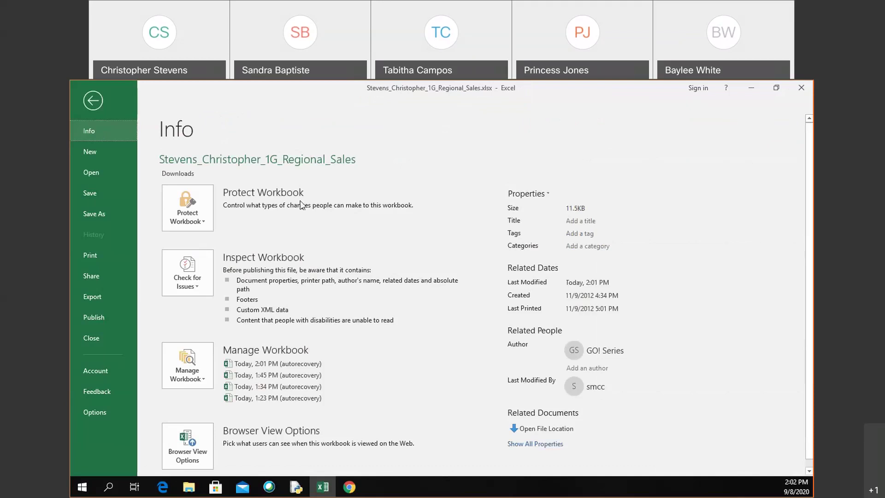
left_click(555, 444)
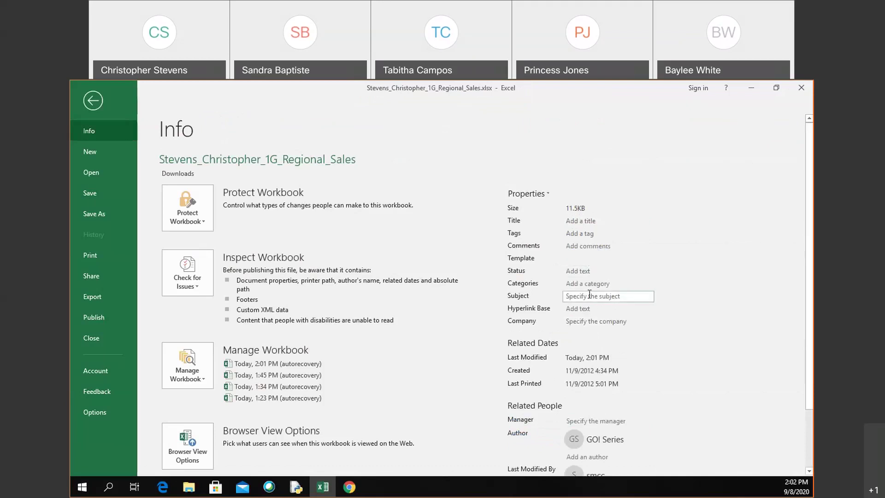
left_click(588, 234)
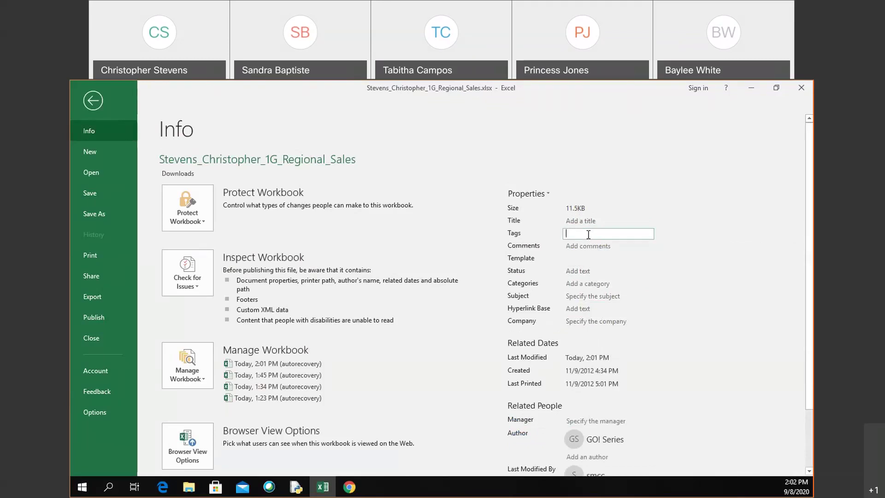
left_click(588, 297)
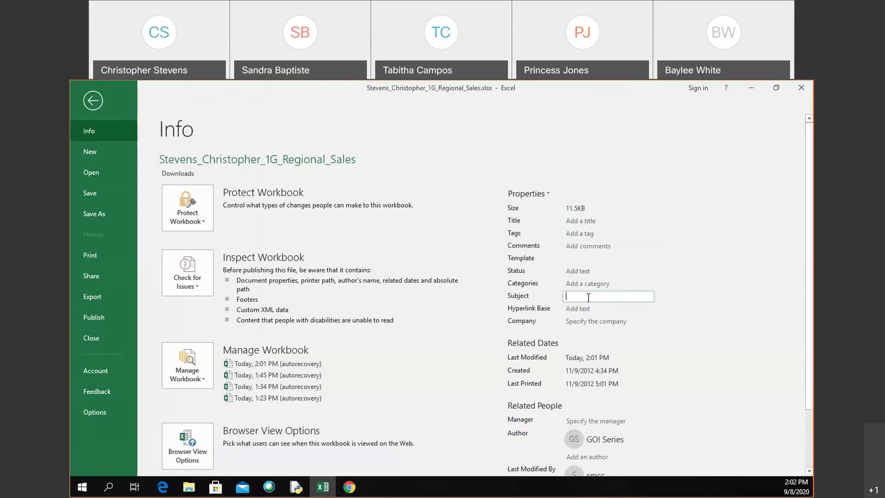
scroll(588, 297, "down", 2)
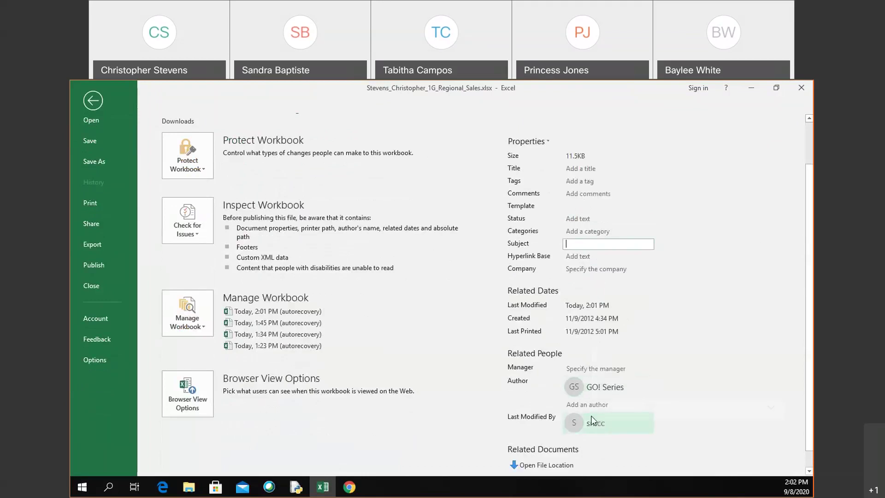
left_click(579, 405)
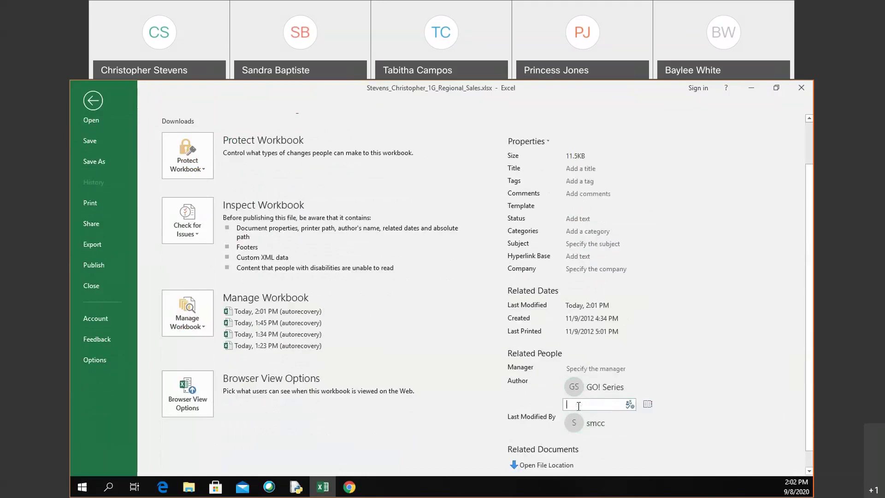
left_click(497, 421)
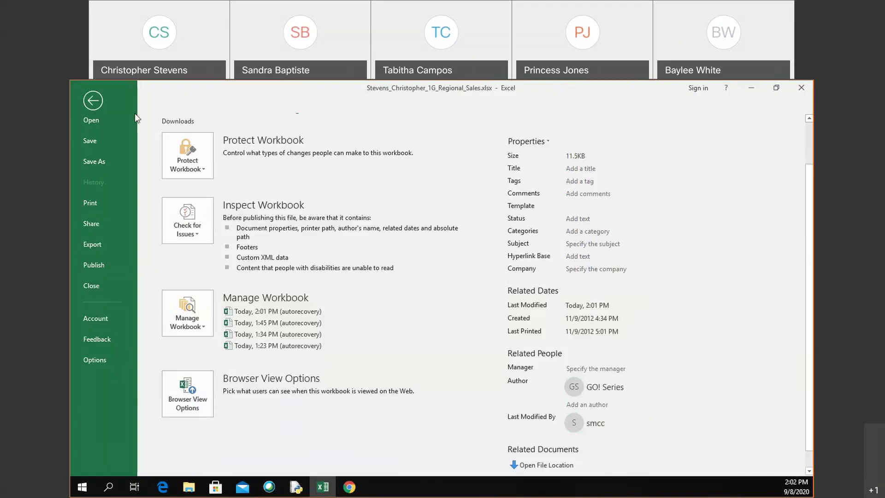
Step: Return from the file info view to the finished sales worksheet, then switch to the browser
left_click(93, 101)
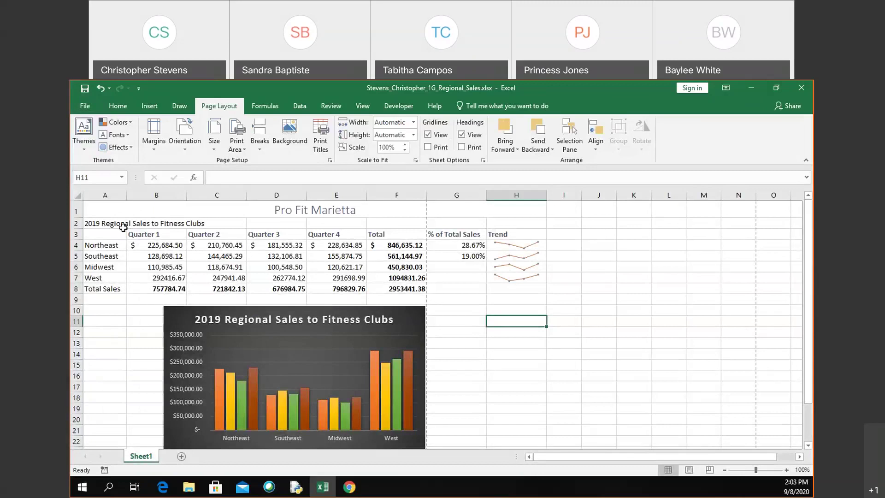
left_click(349, 487)
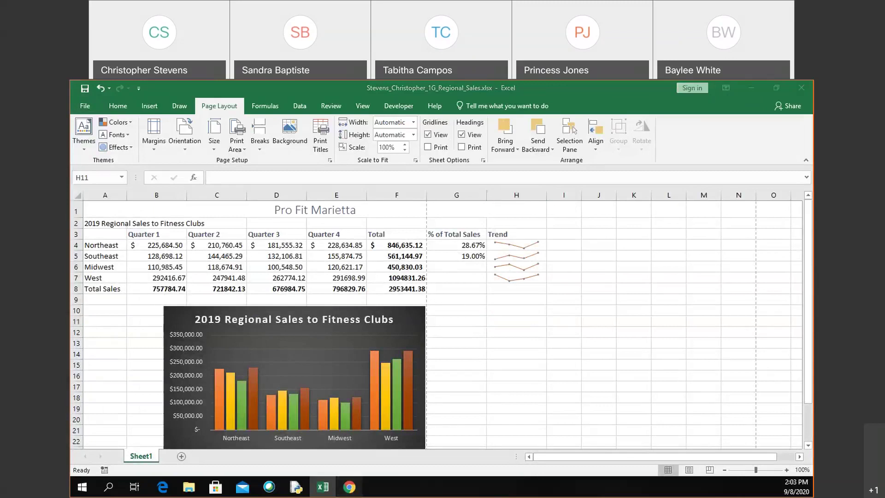
Step: Open the Project 1G assignment's 50-point rubric for editing and scroll to the first criterion
scroll(348, 406, "down", 10)
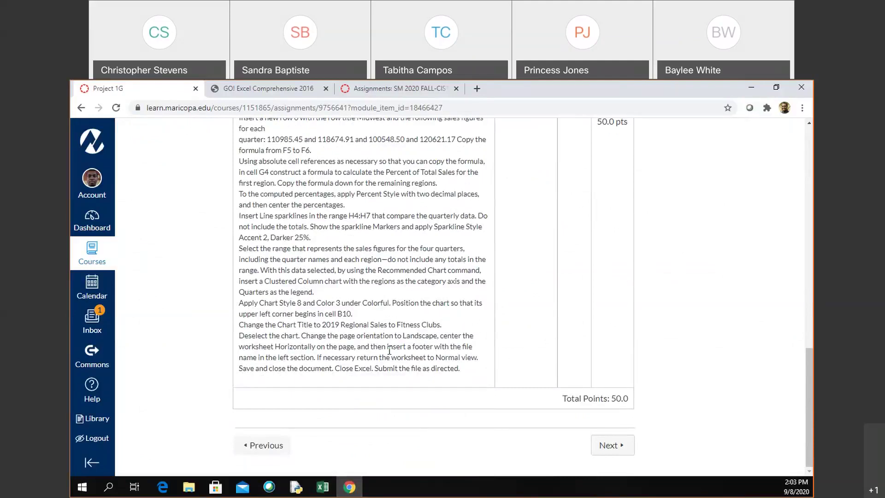
scroll(389, 350, "up", 1)
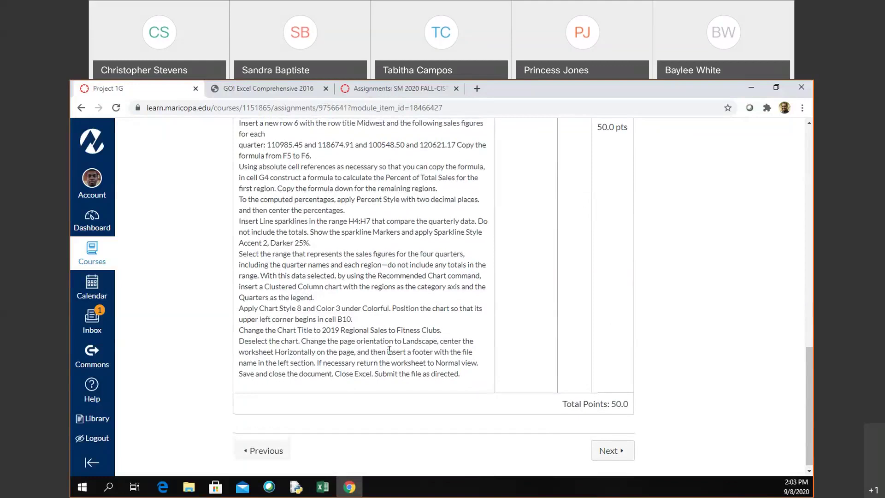
scroll(390, 351, "up", 1)
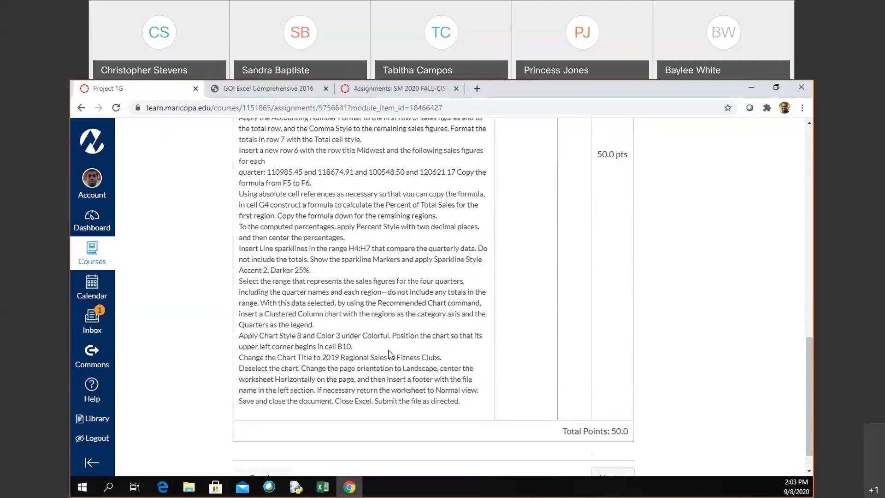
scroll(390, 354, "up", 10)
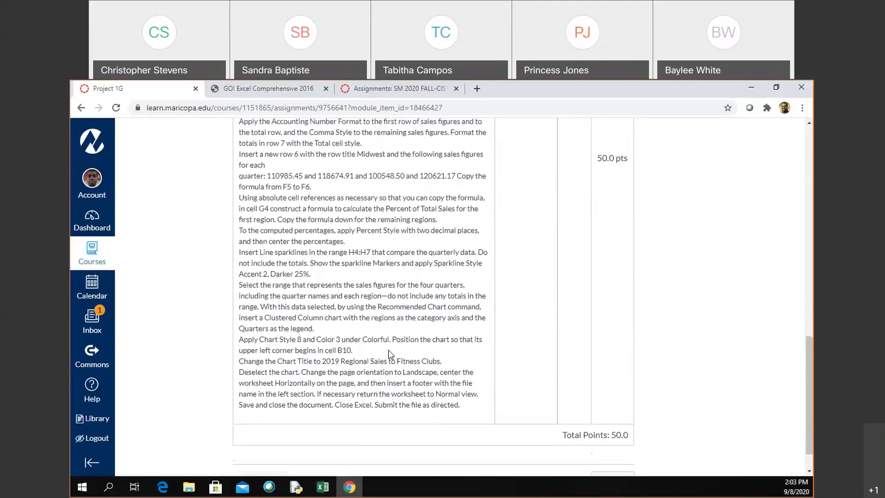
scroll(390, 354, "up", 2)
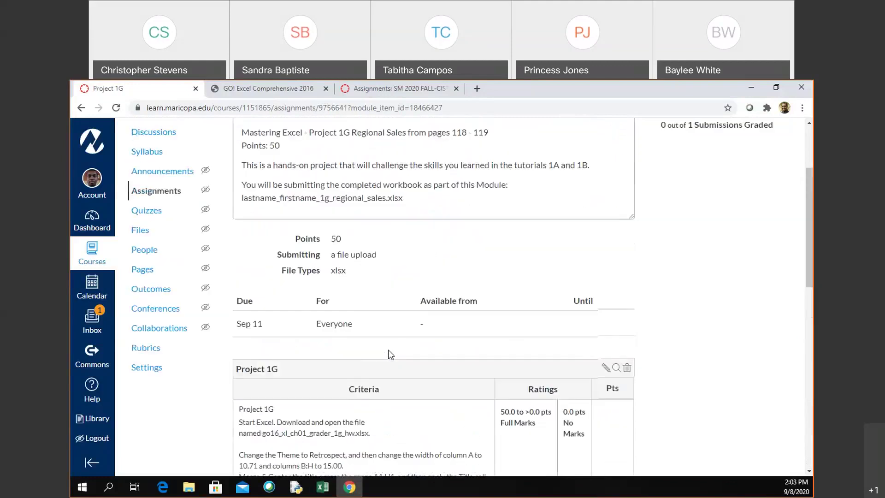
scroll(506, 325, "down", 1)
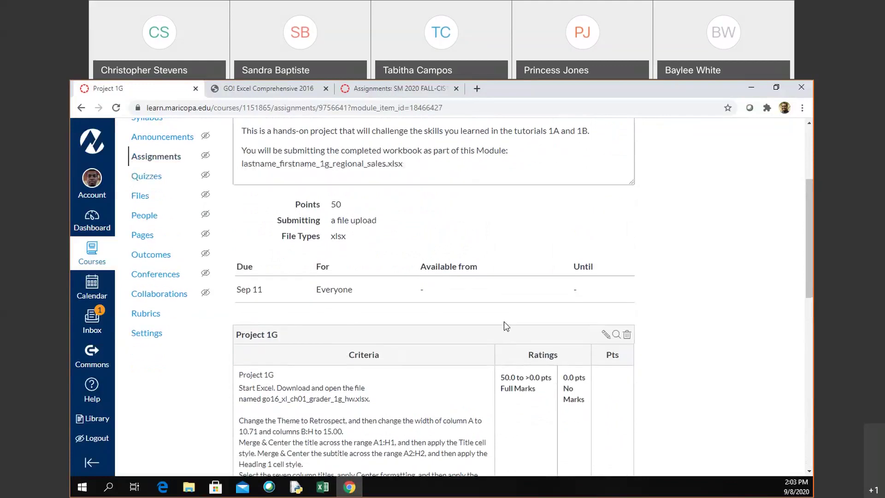
left_click(605, 334)
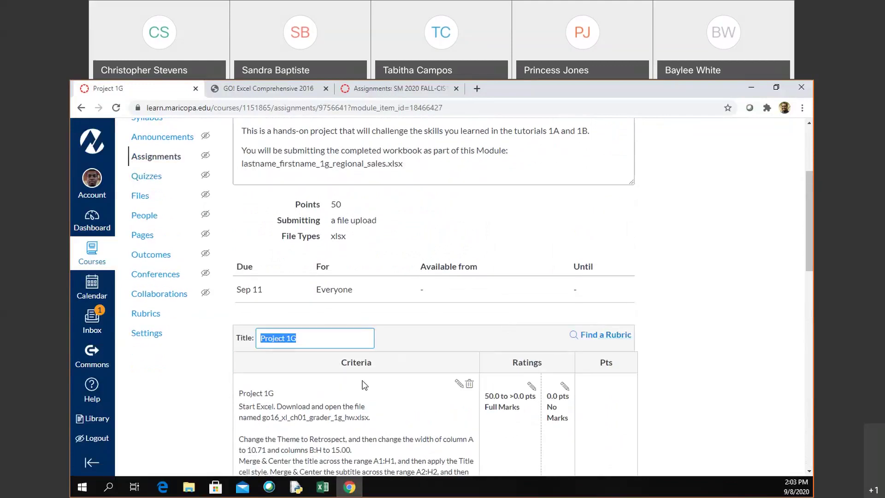
scroll(362, 386, "down", 4)
scroll(365, 385, "down", 7)
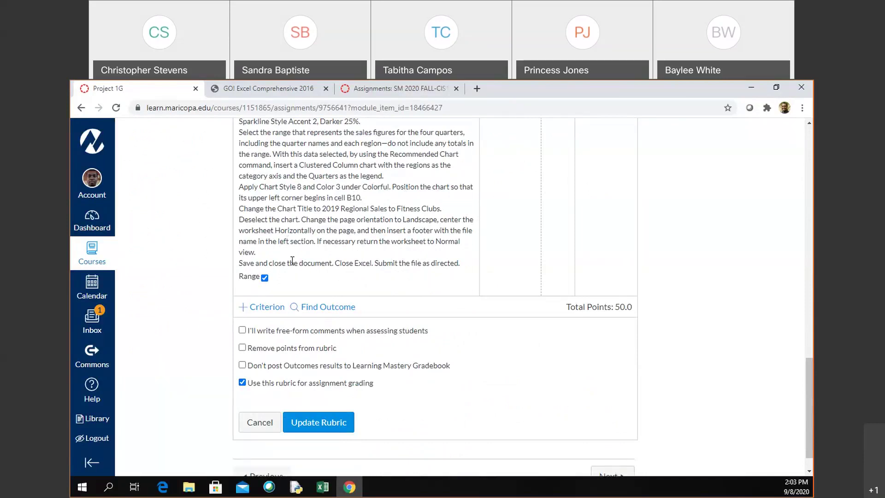
scroll(443, 291, "up", 12)
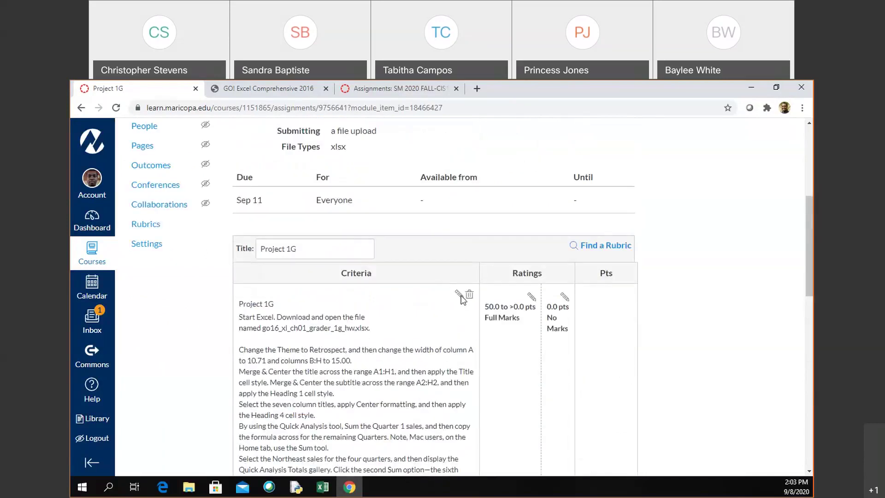
Step: In the Project 1G criterion, add a new description line after 'Normal view.' starting 'In the Document Properties'
left_click(460, 295)
scroll(478, 337, "down", 10)
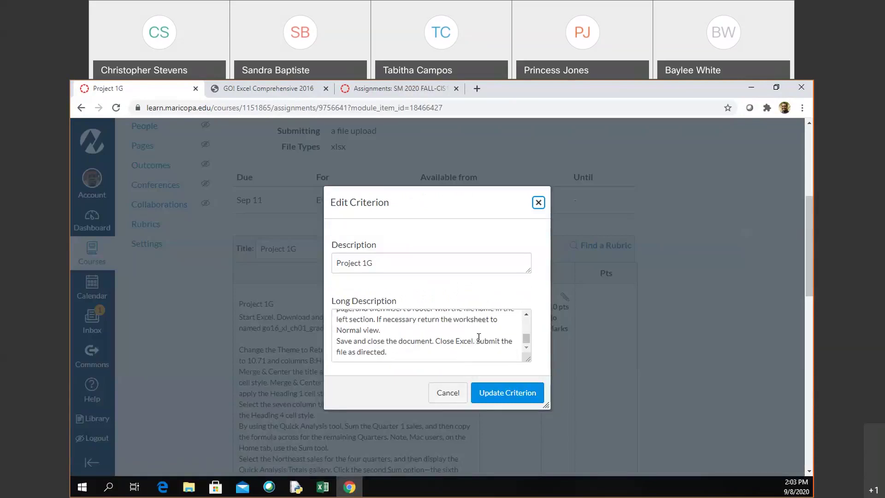
scroll(478, 337, "up", 1)
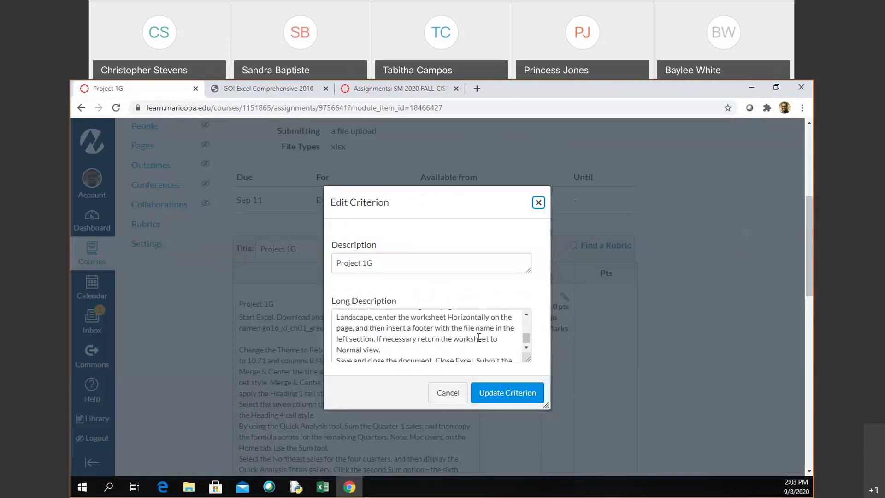
left_click(394, 349)
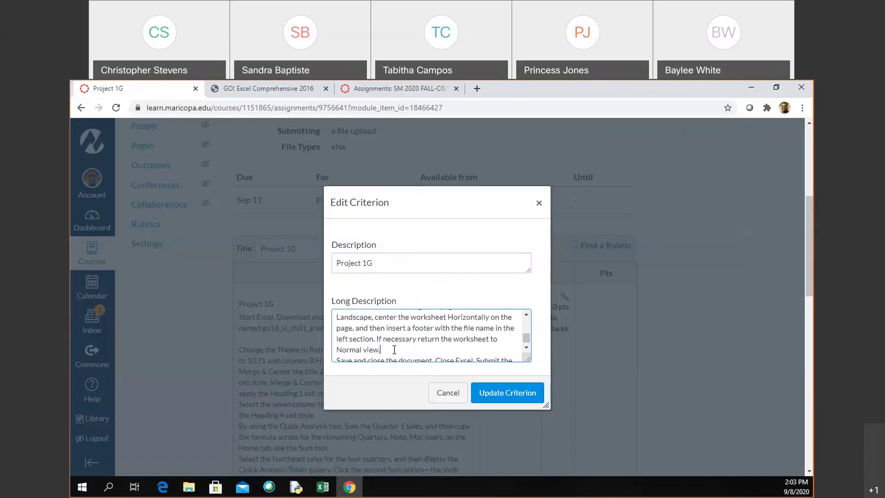
key("Return")
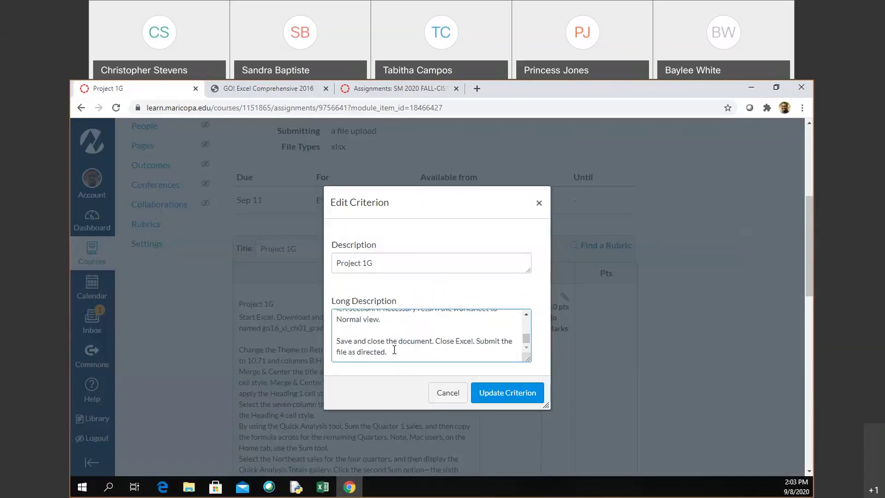
type("In the Document Properties")
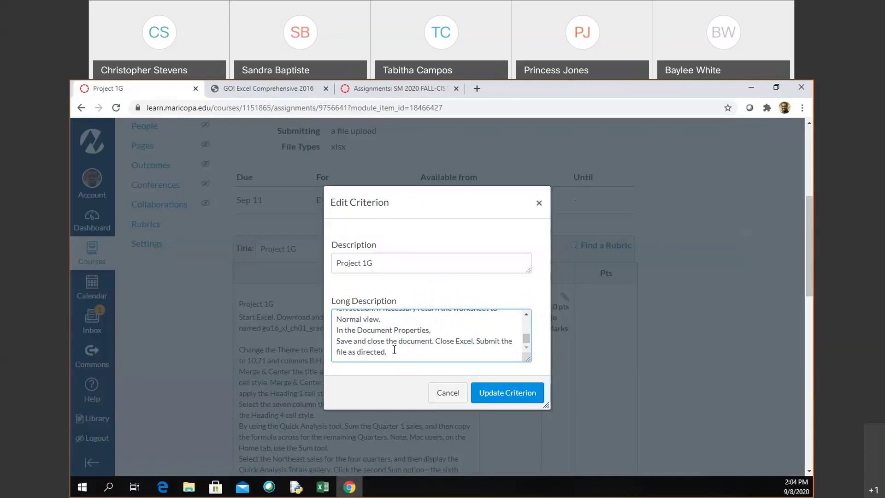
type(", Typ")
type("e the Au")
Step: Finish the line with corrected wording ending 'as Tags: fitness clubs, sales'
key("BackSpace")
key("BackSpace")
key("BackSpace")
key("BackSpace")
key("BackSpace")
key("BackSpace")
key("BackSpace")
key("BackSpace")
key("BackSpace")
key("BackSpace")
type("type the follwo")
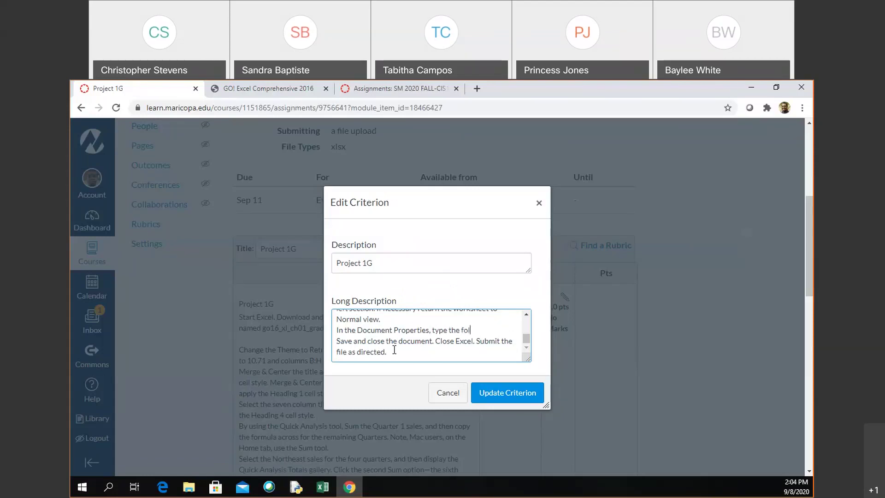
key("BackSpace")
key("BackSpace")
type("wing for the ta")
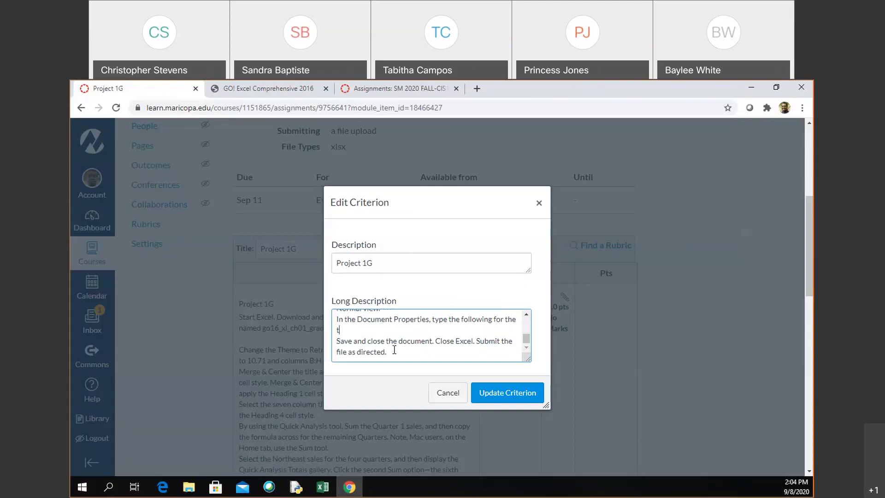
key("BackSpace")
key("BackSpace")
key("BackSpace")
key("BackSpace")
key("BackSpace")
key("BackSpace")
key("BackSpace")
key("BackSpace")
key("BackSpace")
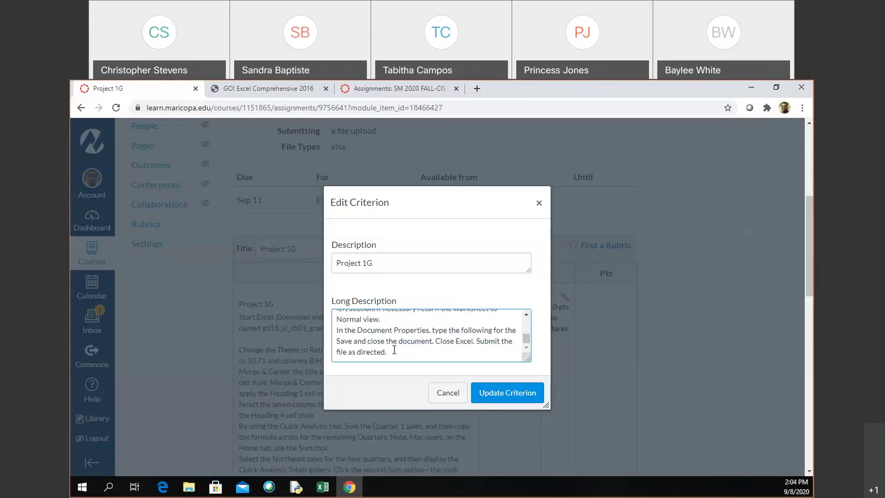
key("BackSpace")
type("as Tags:")
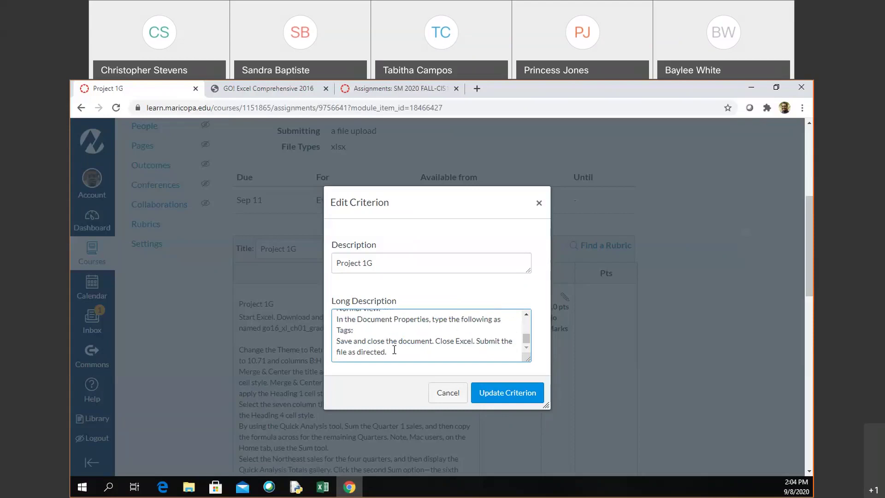
type(" fitness clubs, sales")
Step: Update the criterion to save the new long description
left_click(506, 396)
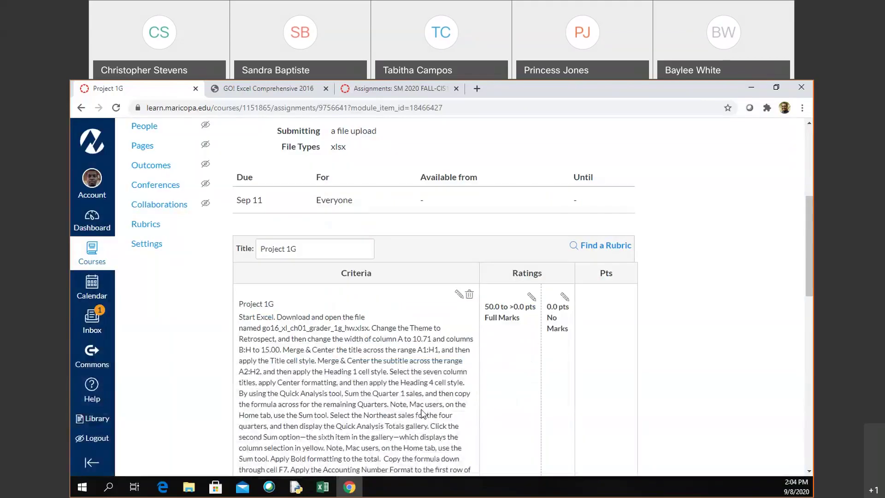
scroll(422, 414, "down", 4)
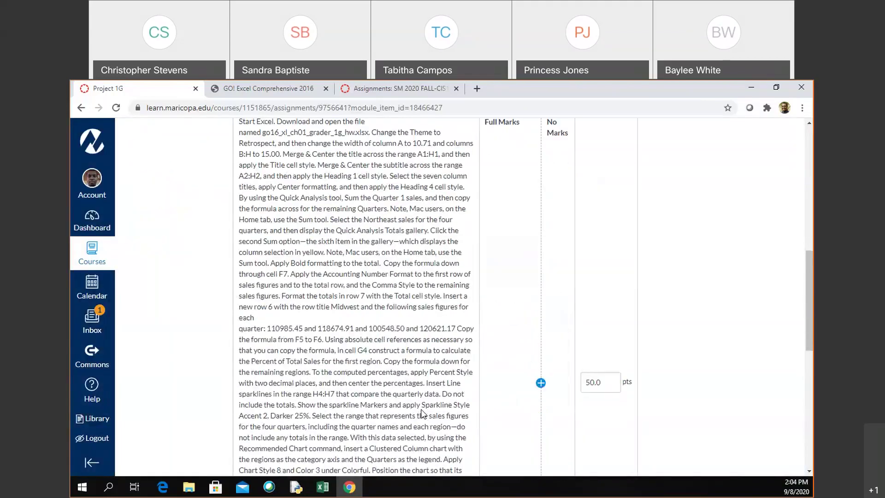
scroll(422, 413, "down", 3)
scroll(422, 412, "up", 15)
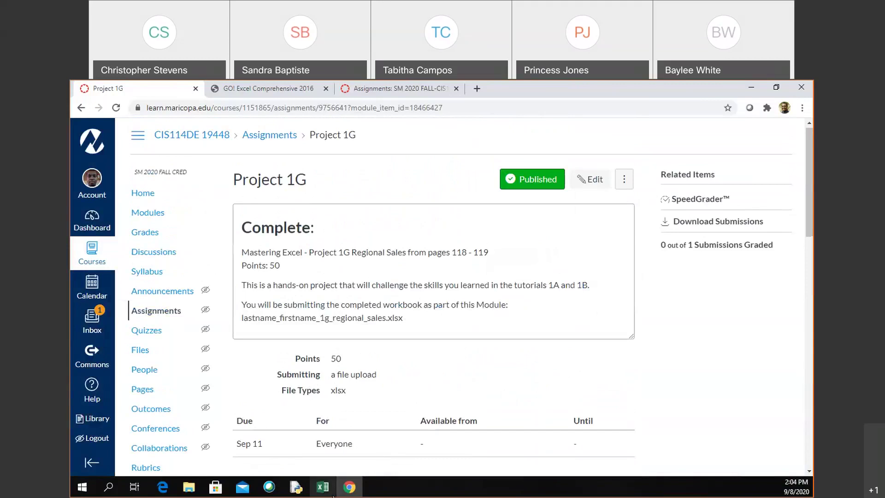
Step: Back in Excel, select the column chart and review its Page Setup margins without changes
left_click(318, 492)
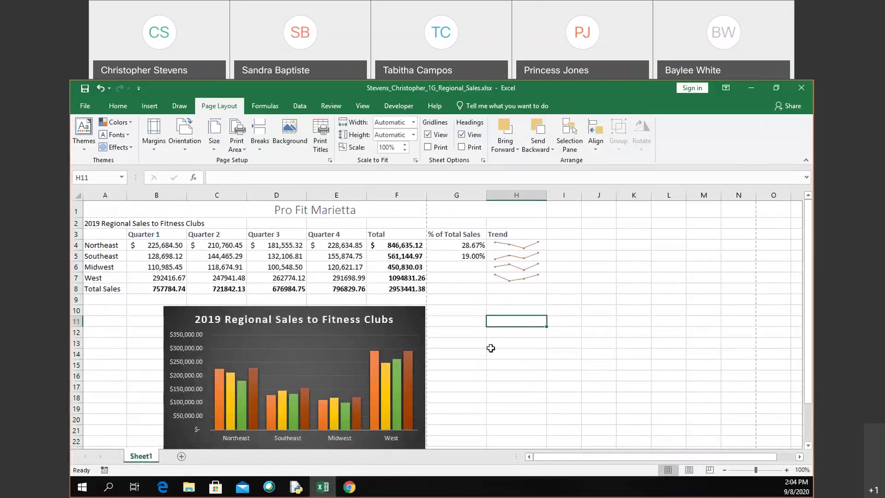
left_click(482, 336)
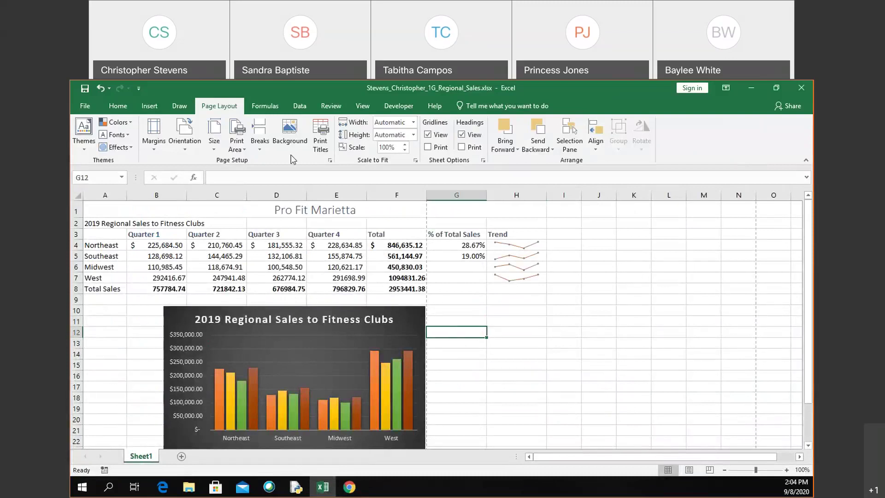
left_click(301, 313)
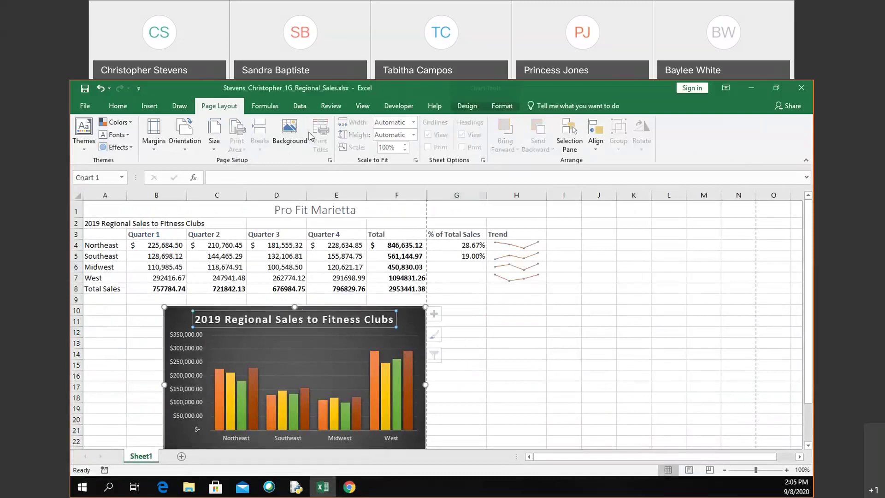
left_click(330, 161)
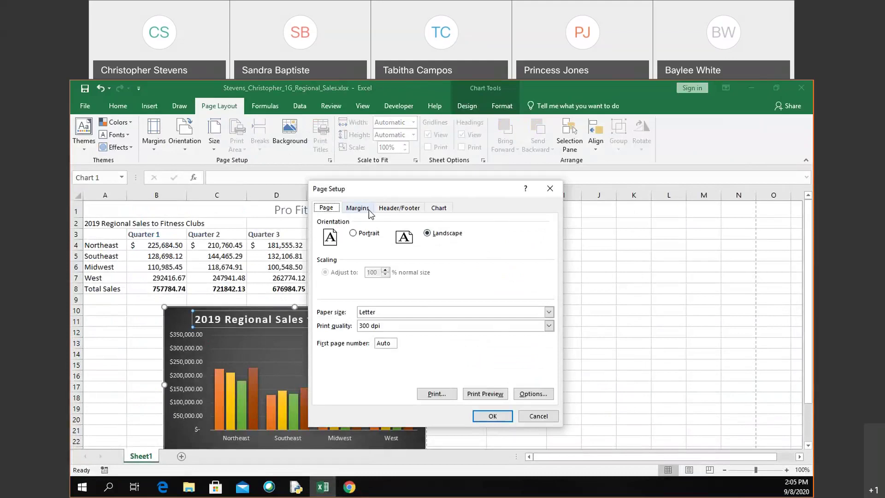
left_click(359, 208)
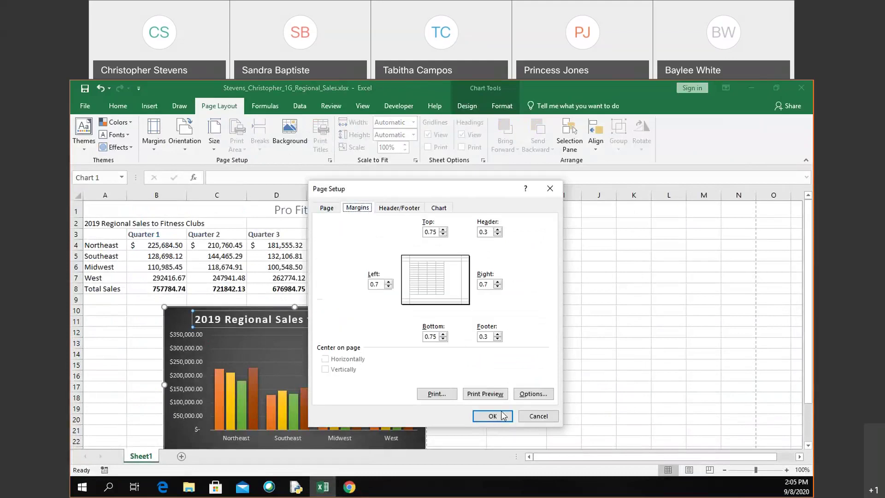
left_click(537, 416)
Step: Deselect the chart and review the worksheet's Page Setup, closing it unchanged
left_click(508, 301)
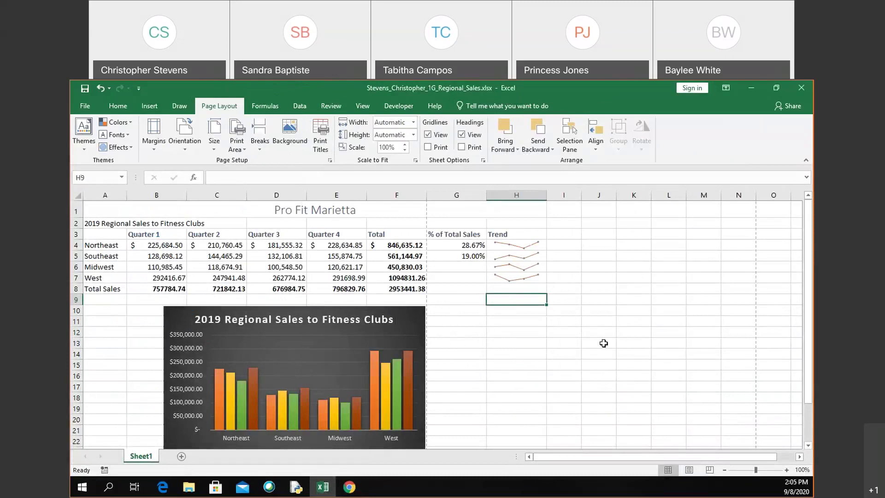
left_click(329, 160)
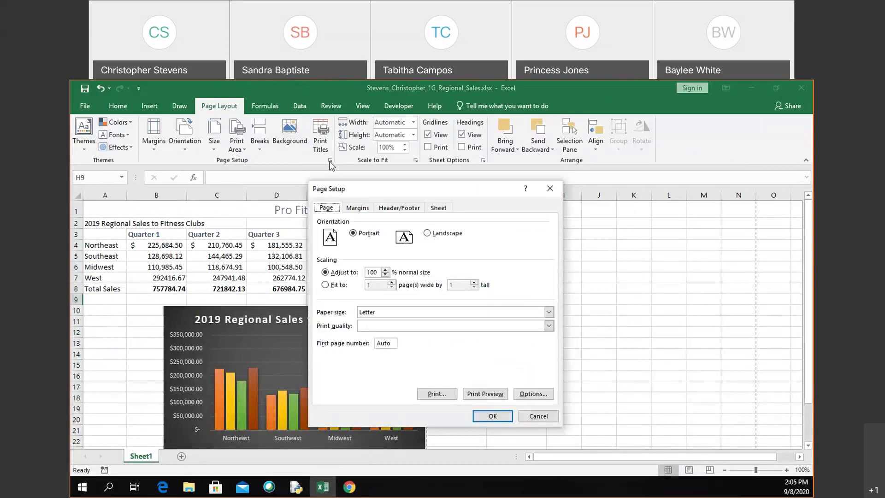
left_click(550, 188)
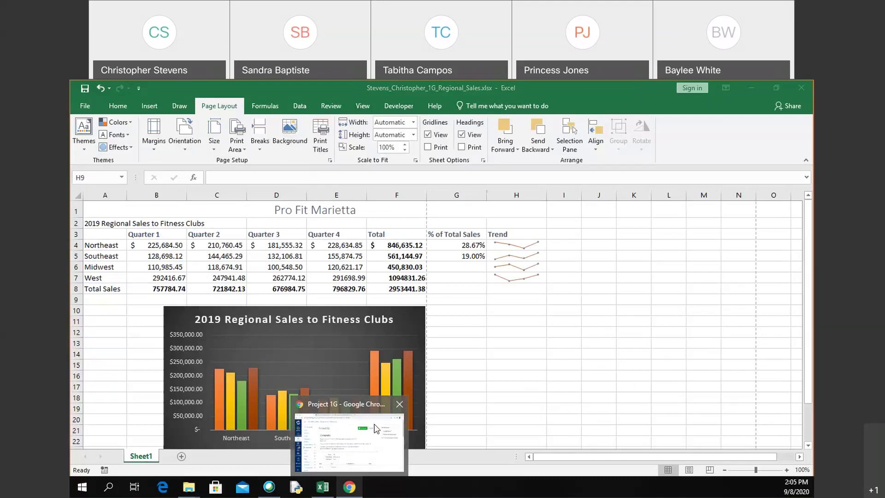
left_click(346, 461)
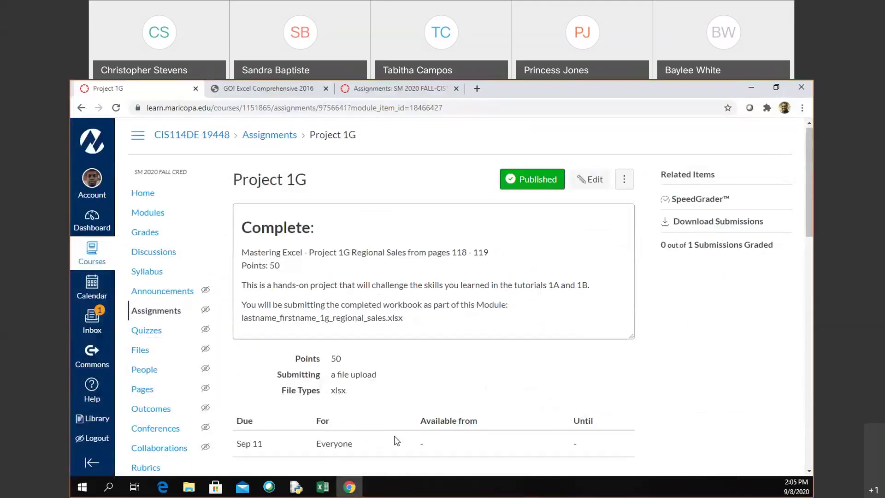
scroll(395, 440, "down", 15)
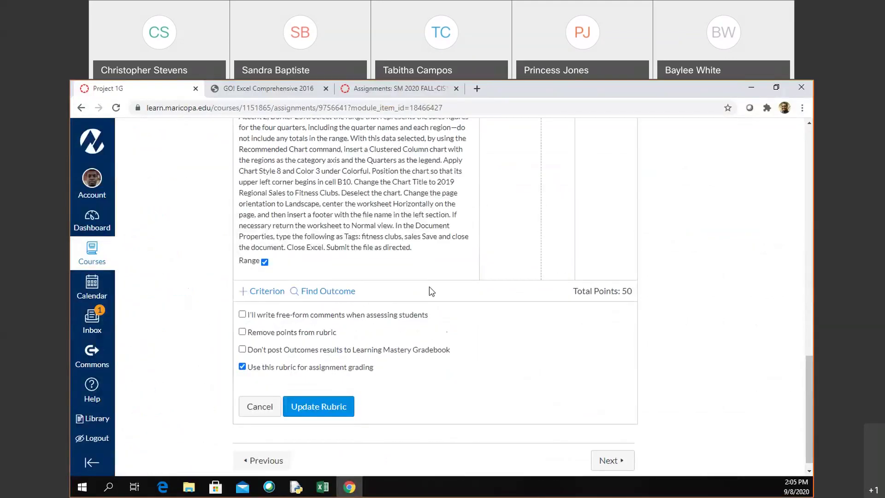
left_click(325, 489)
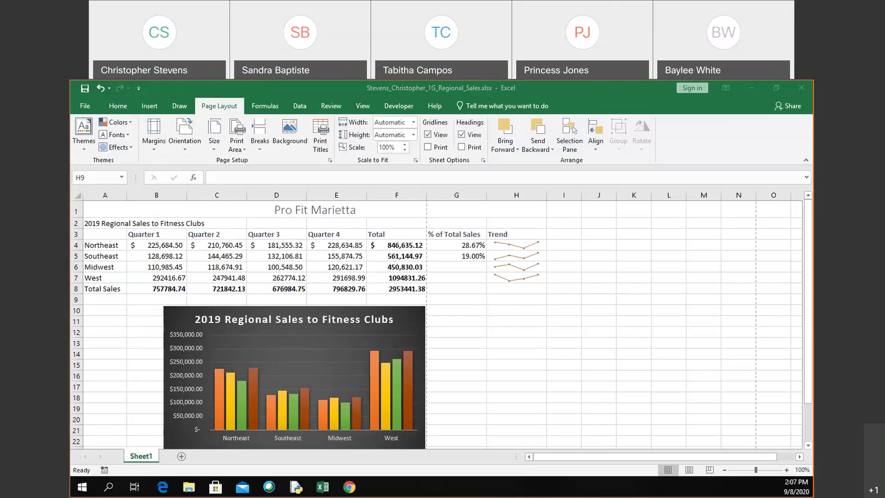
Step: Back in Canvas, save the updated rubric and go to the CIS114DE course Home page
left_click(352, 489)
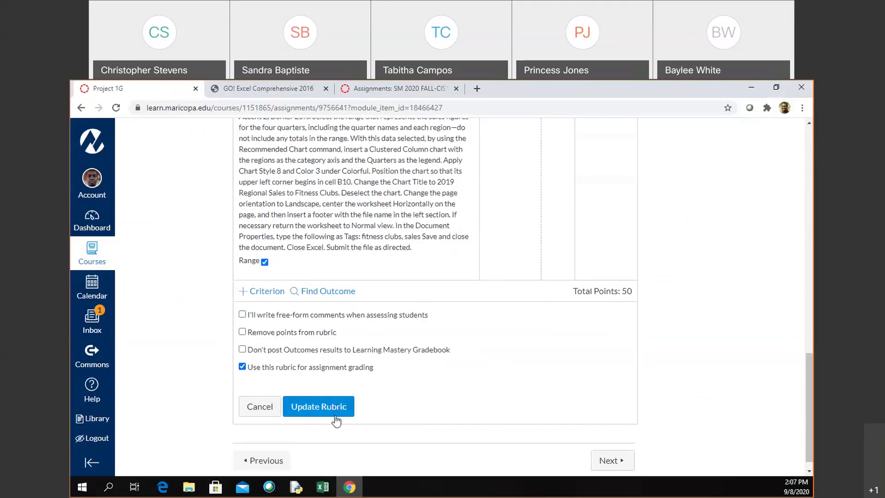
left_click(318, 406)
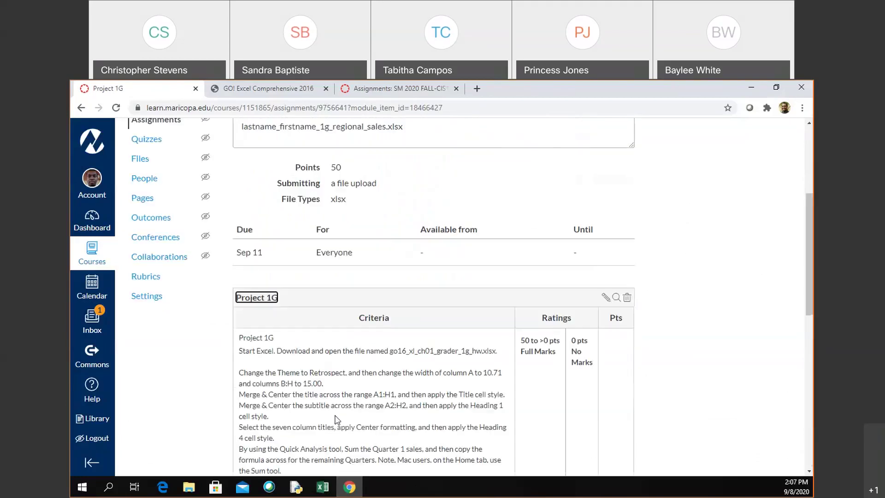
scroll(288, 348, "up", 3)
scroll(289, 348, "up", 3)
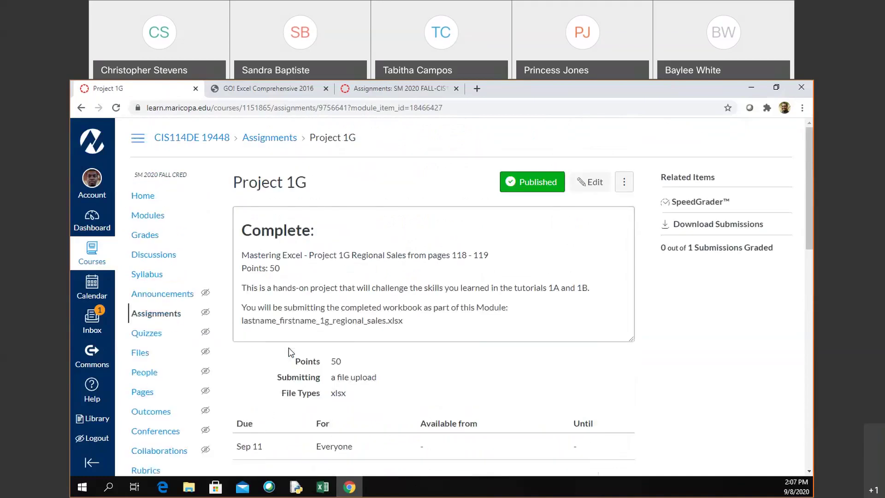
left_click(165, 199)
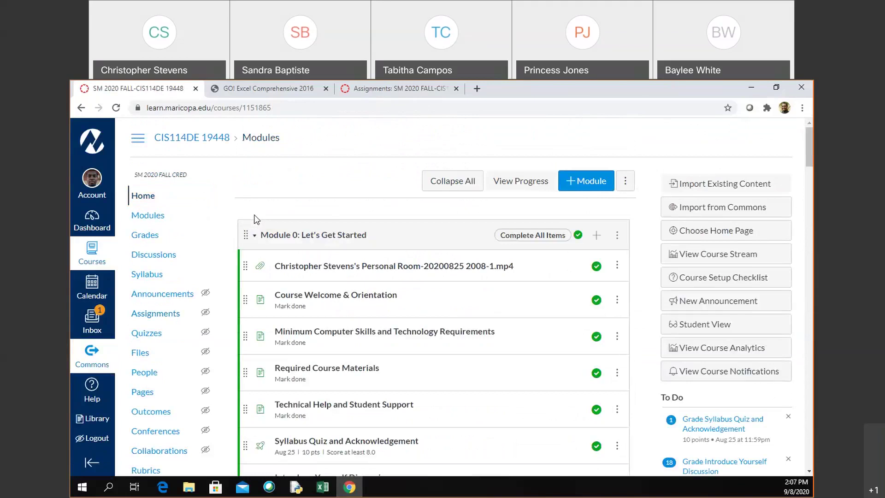
Step: Scroll to Module 1 and open the Extra Credit Scripted Lectures Project 1A assignment
scroll(255, 216, "down", 6)
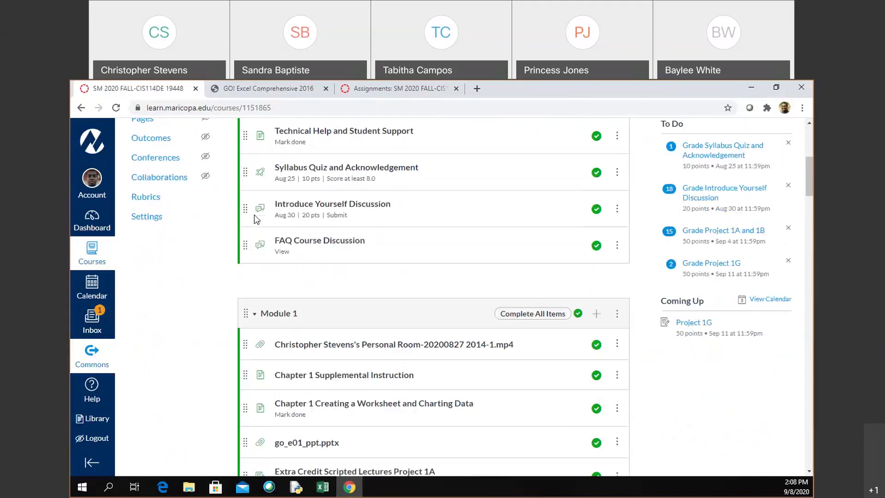
scroll(256, 219, "down", 5)
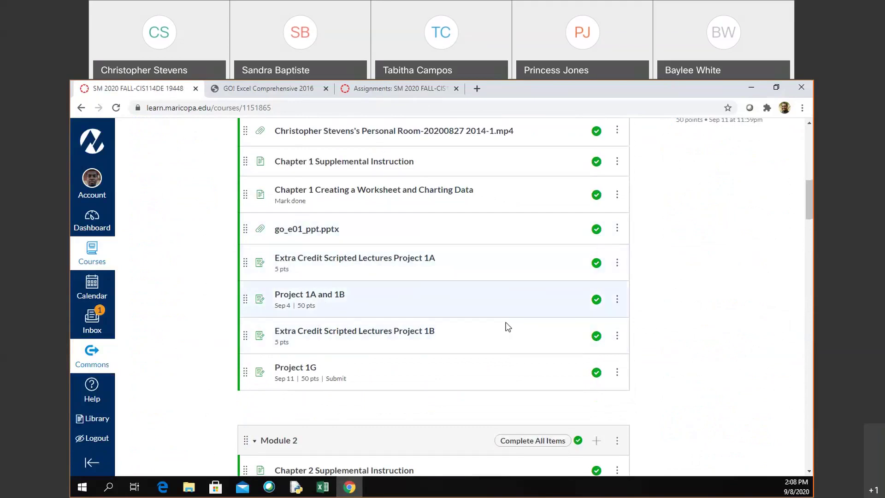
scroll(507, 326, "up", 3)
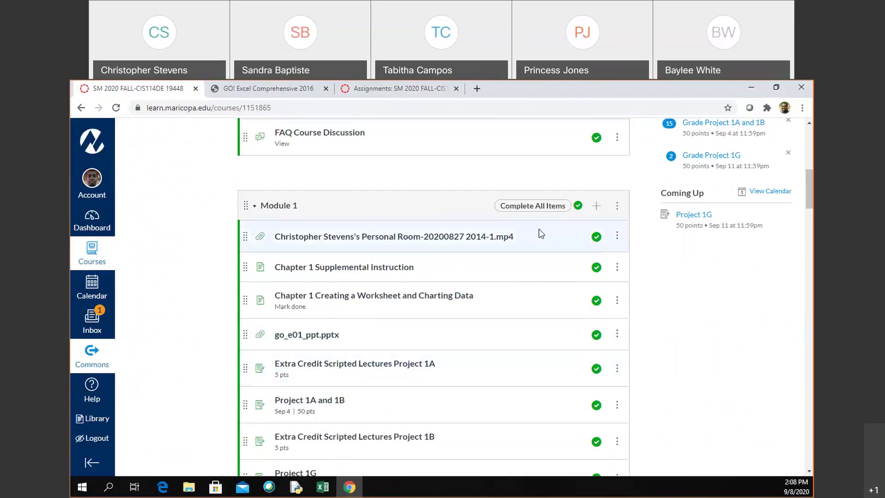
scroll(502, 443, "down", 3)
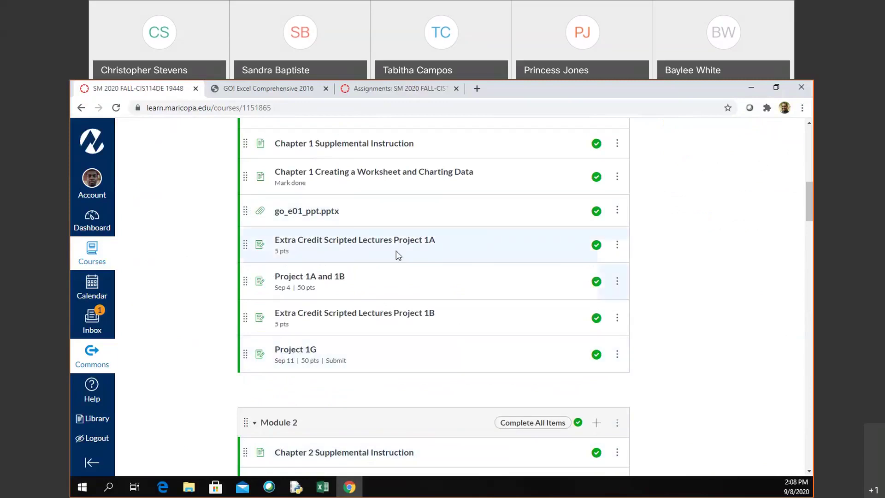
left_click(409, 245)
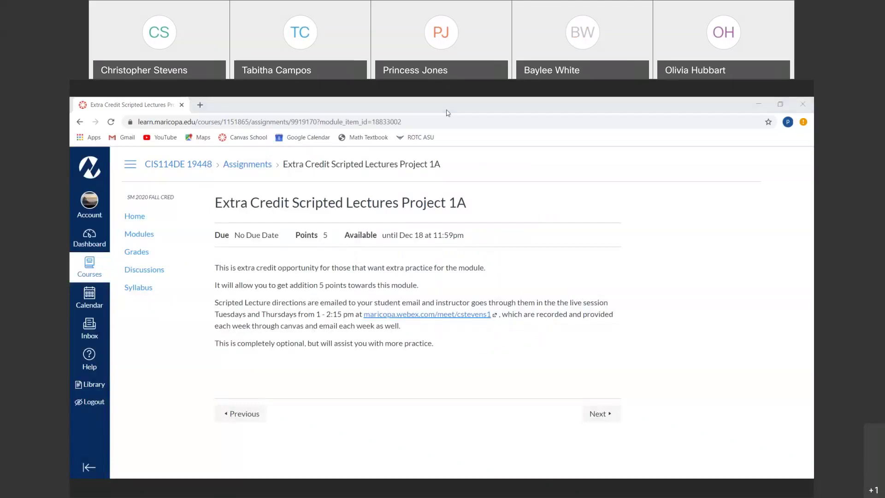
left_click(512, 189)
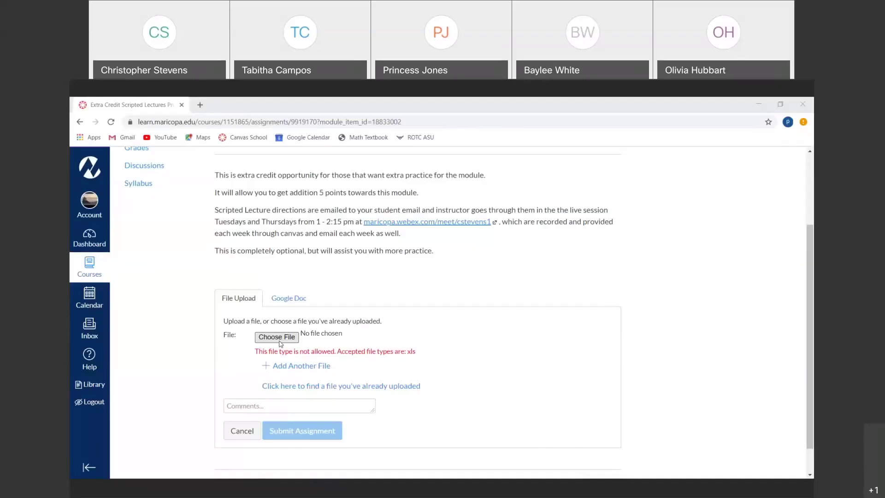
Step: Attach the 1a quarterly sales .xlsx workbook to the extra credit upload form
left_click(276, 337)
left_click(244, 169)
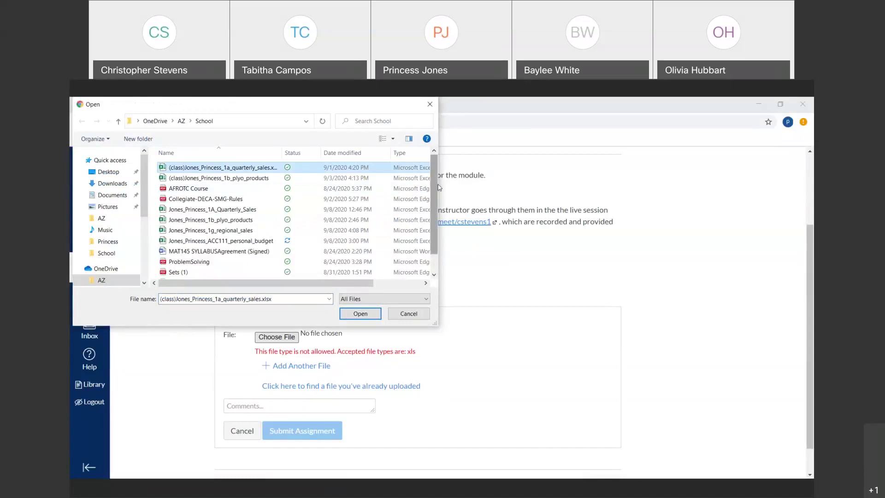
left_click_drag(499, 183, 497, 183)
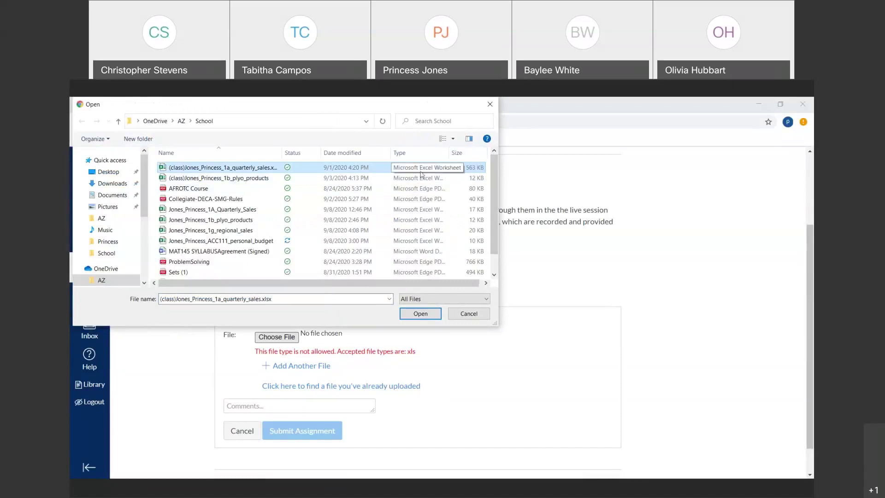
left_click(427, 318)
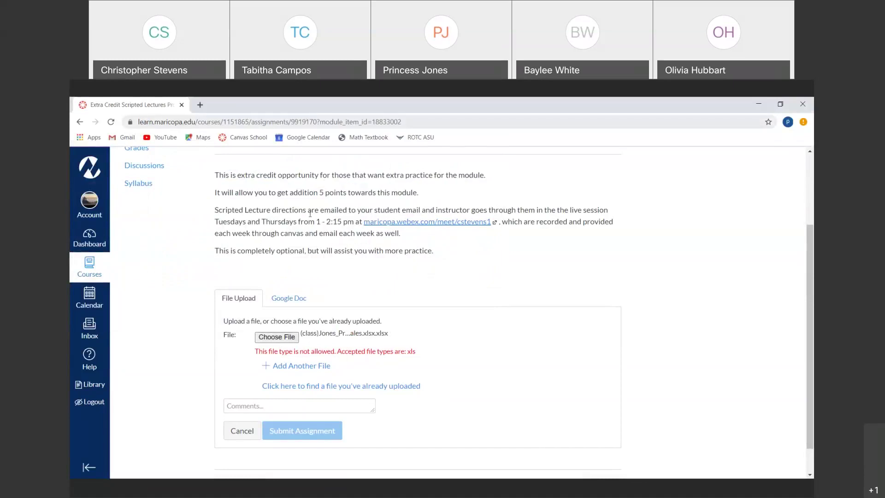
Step: Cancel the rejected upload, reload the assignment page, and start a new submission
left_click(252, 432)
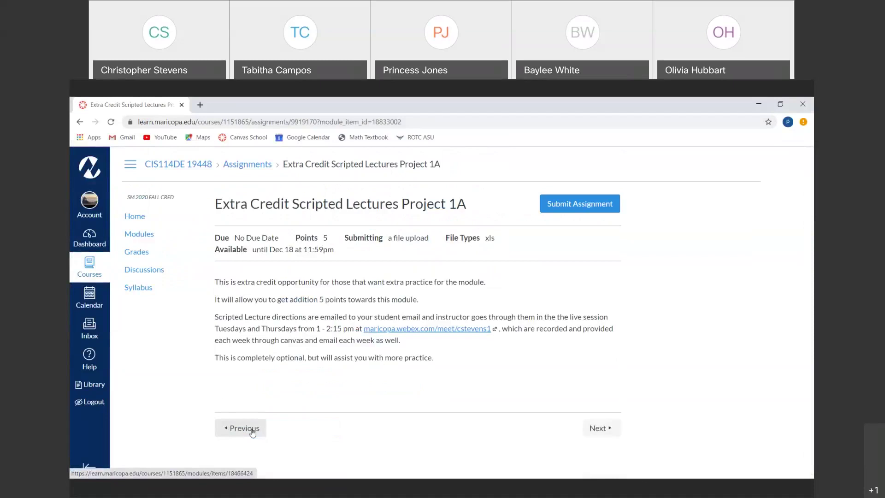
left_click(111, 122)
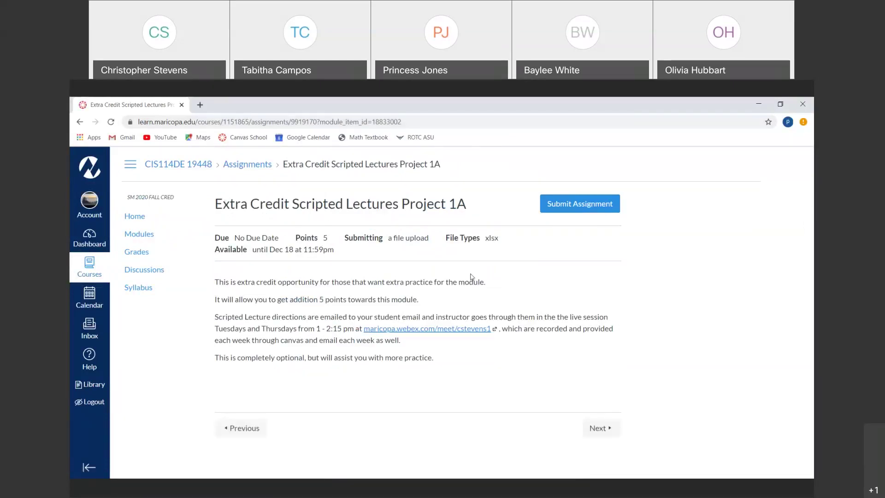
left_click(574, 208)
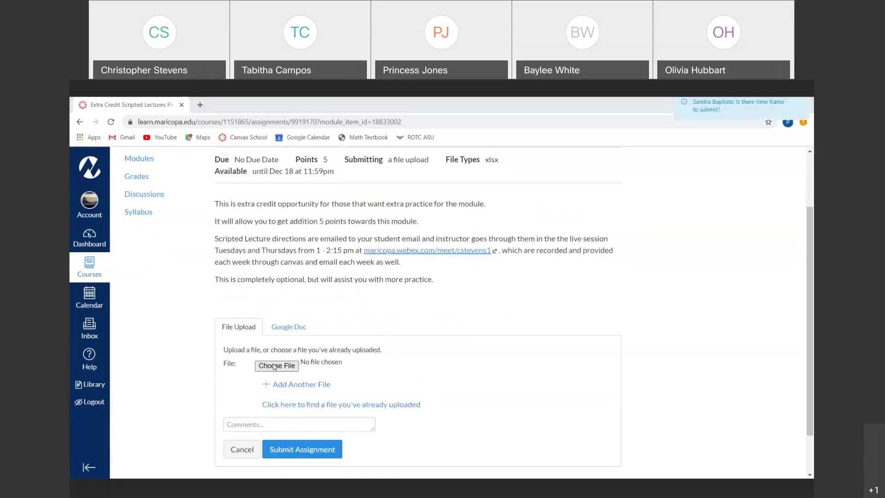
Step: Attach the 1a quarterly sales workbook and submit it to the assignment
left_click(275, 366)
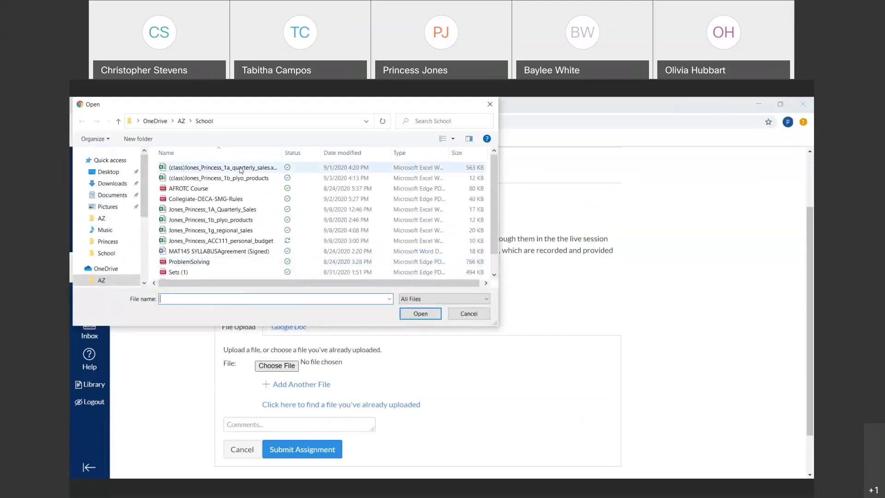
left_click(240, 169)
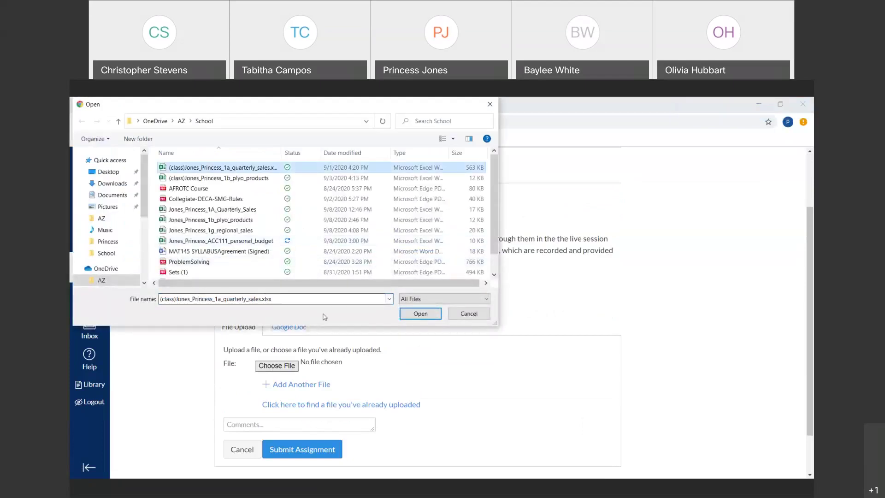
left_click(421, 318)
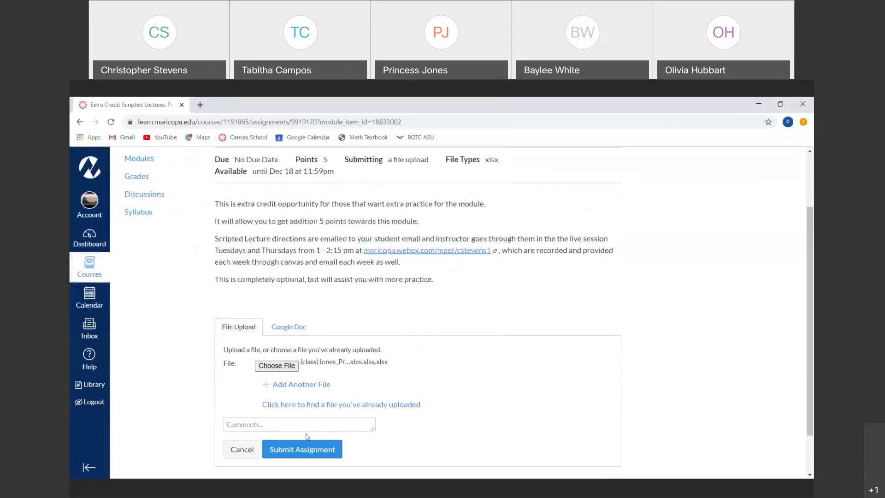
left_click(307, 447)
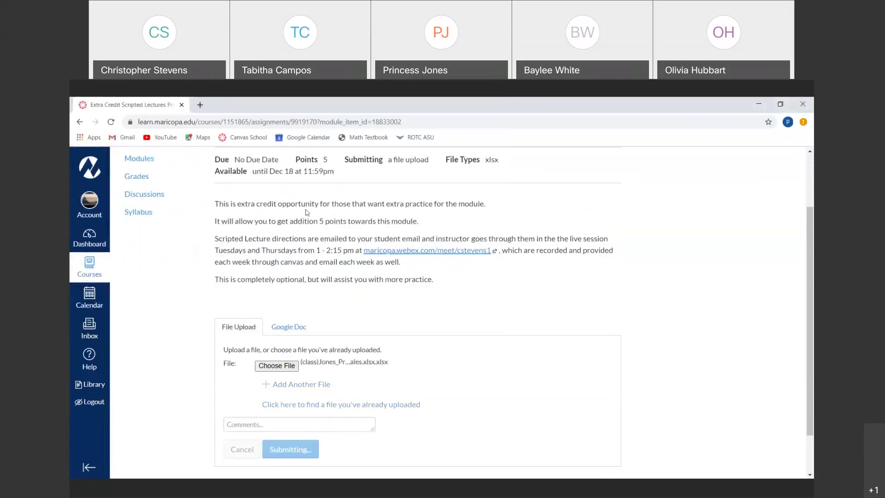